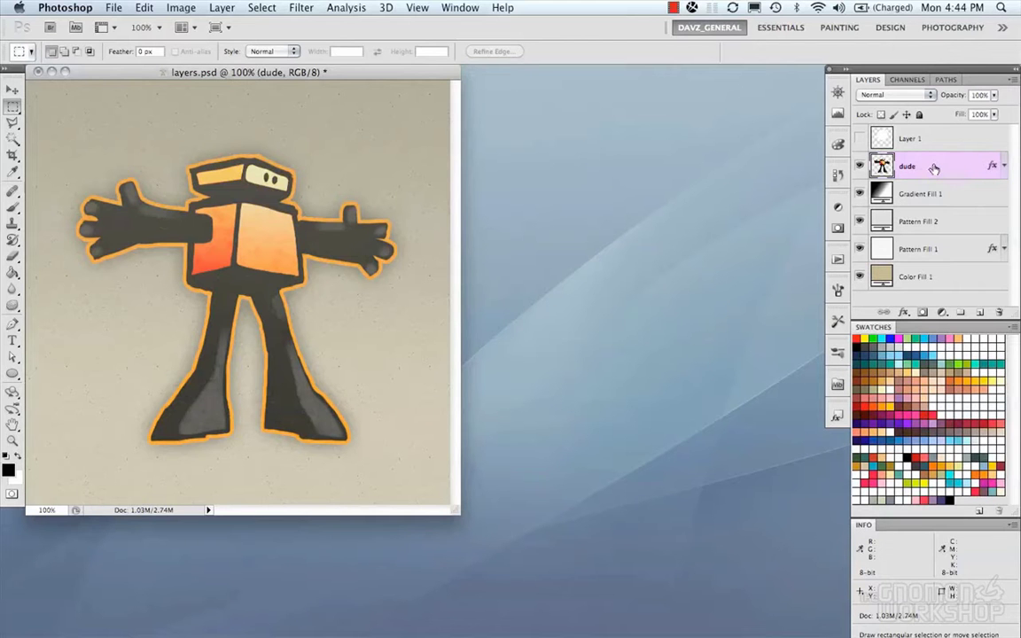
Try the Multiply, Screen, Linear Dodge (Add) and Overlay blend modes on the dude layer, ending back on Normal.
click(895, 95)
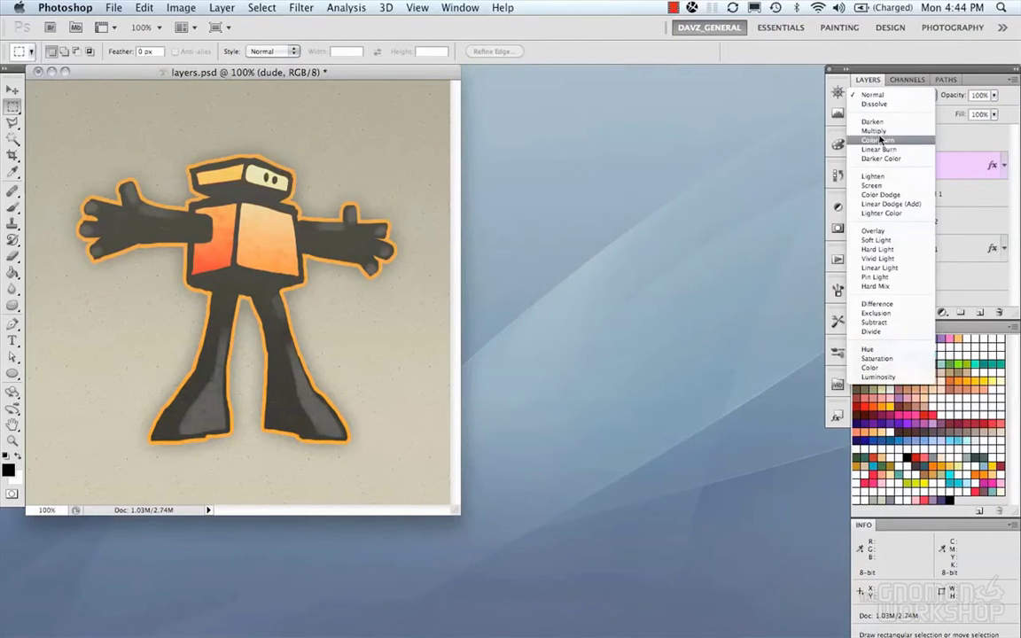
click(875, 131)
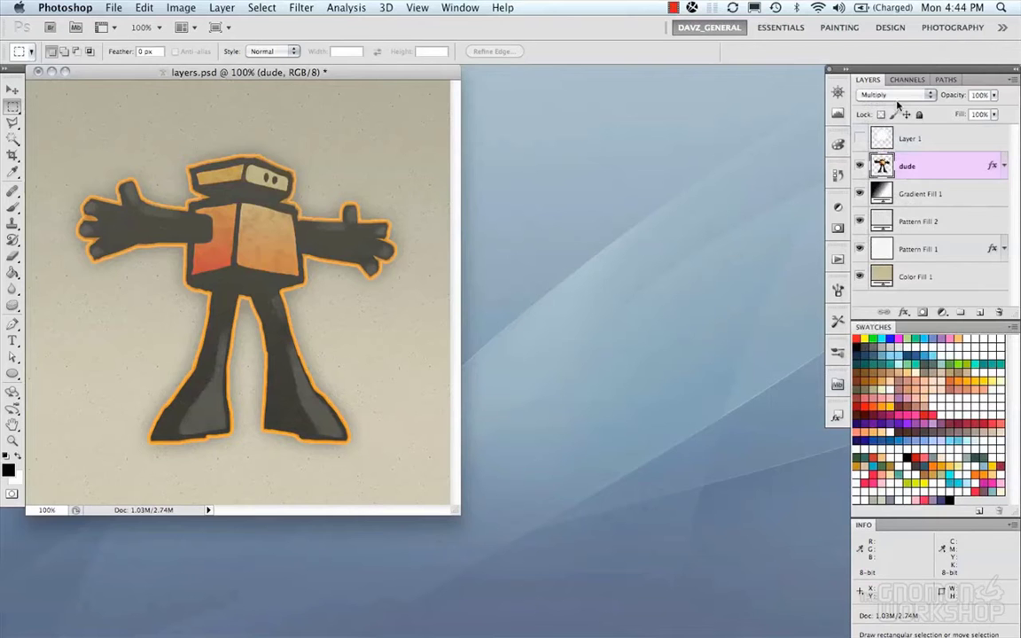
click(896, 95)
click(886, 149)
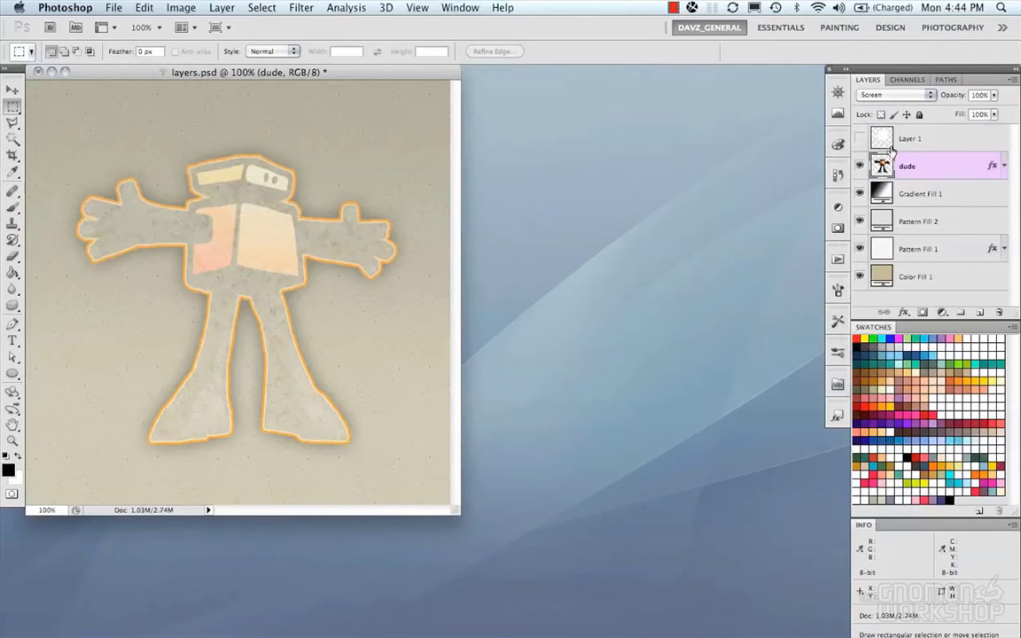
click(896, 95)
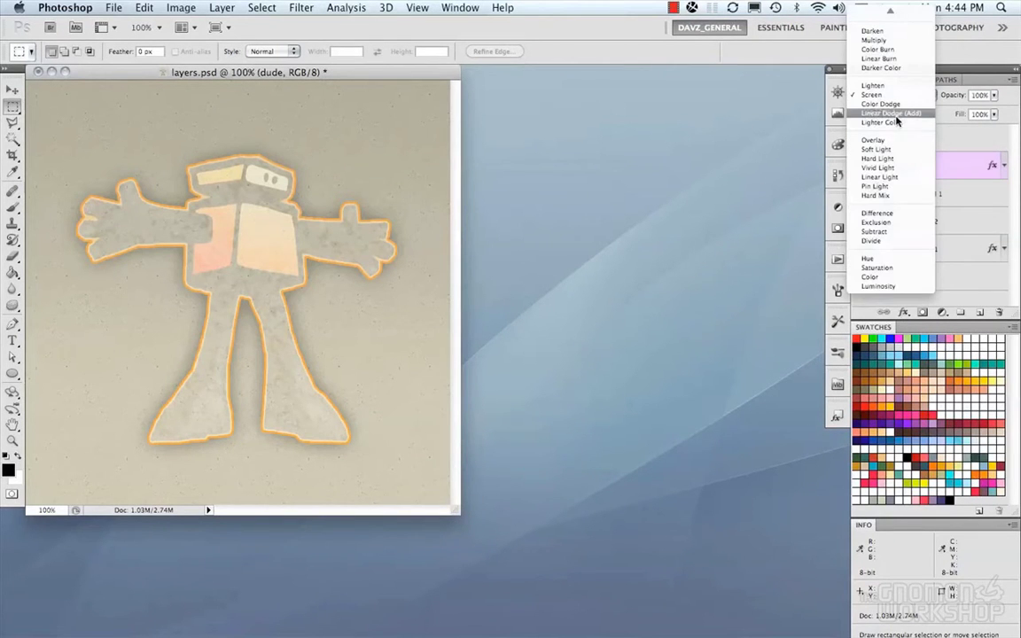
click(894, 113)
click(896, 95)
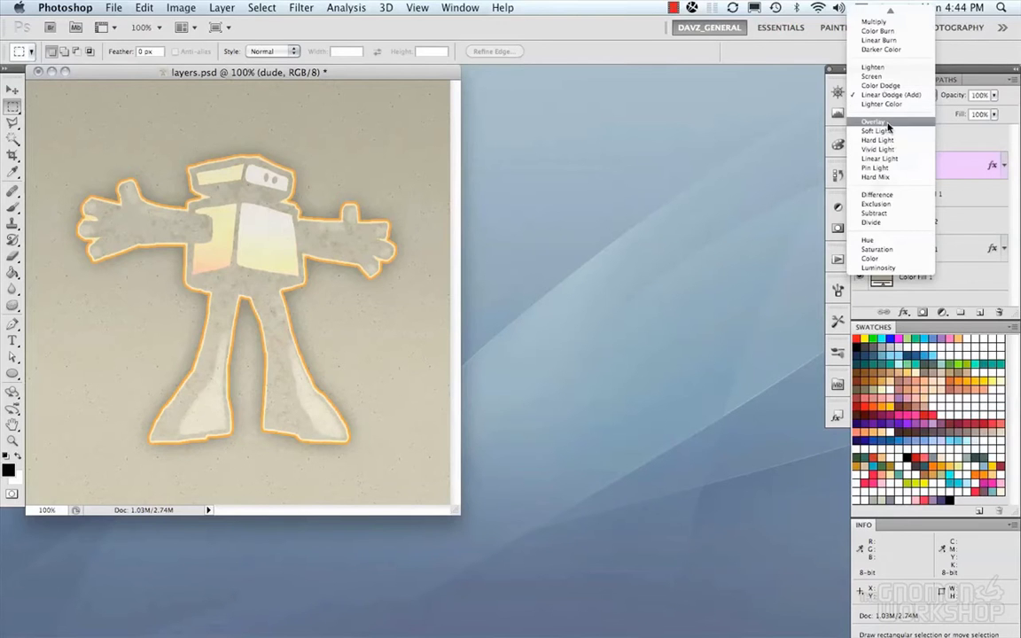
click(888, 124)
click(892, 94)
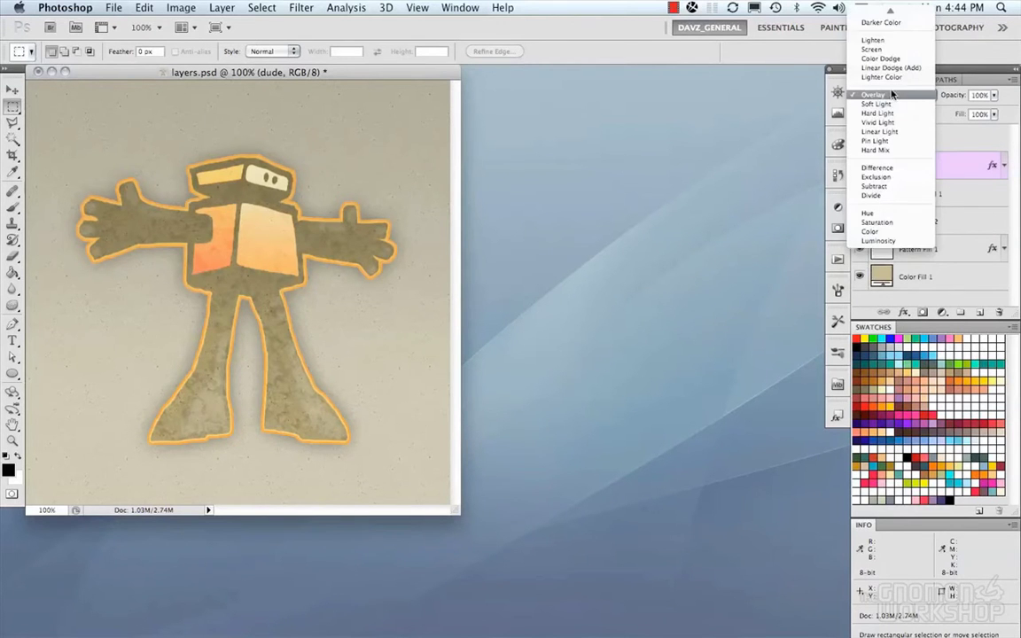
mouse_move(889, 12)
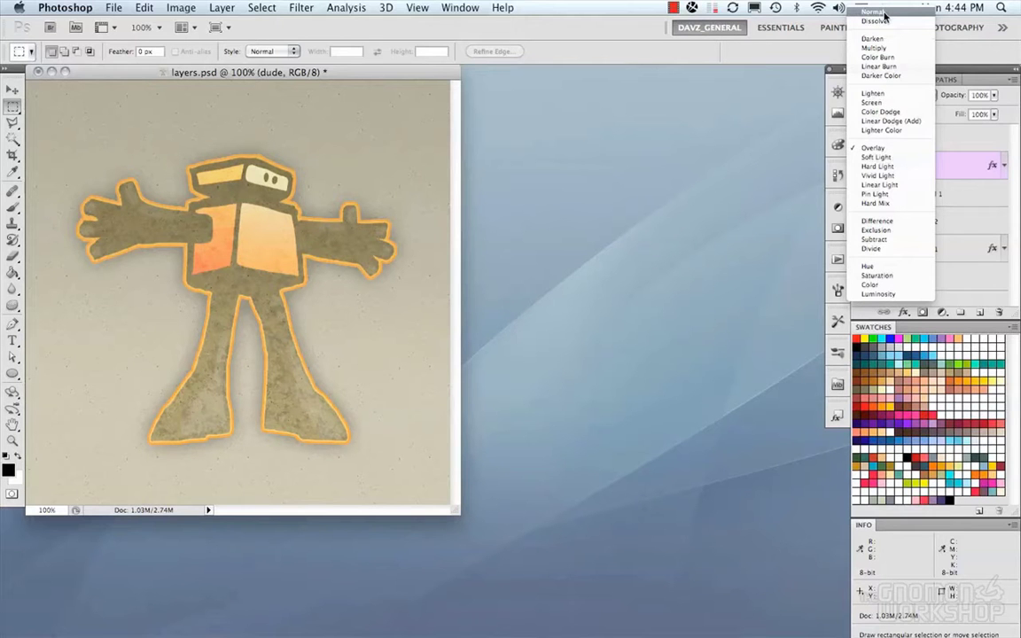
click(885, 12)
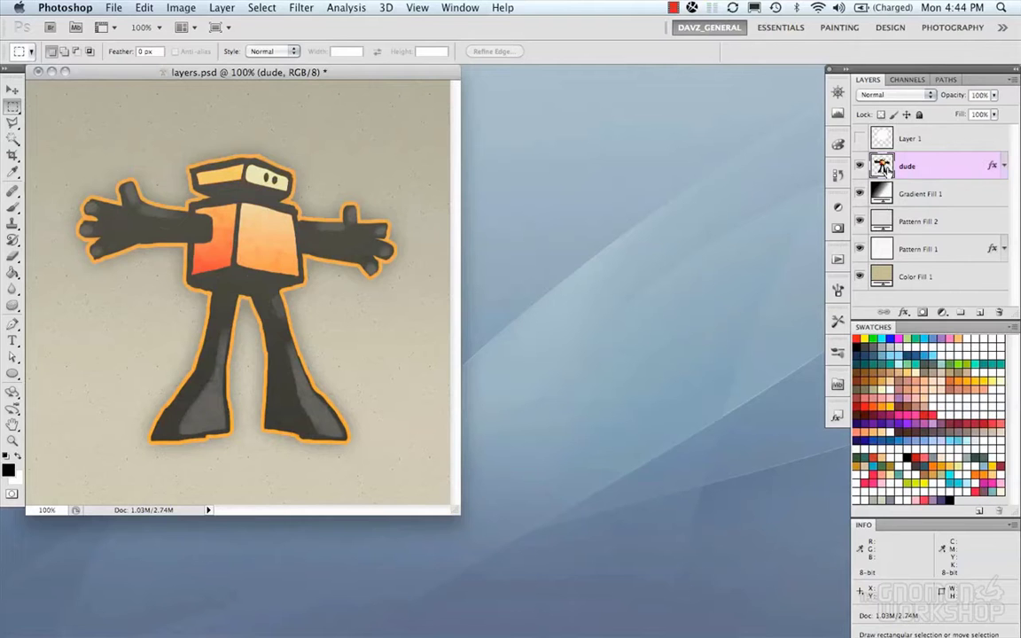
Toggle the dude layer's visibility off and on, and show and select Layer 1 above it.
click(859, 166)
click(859, 166)
click(859, 138)
click(922, 142)
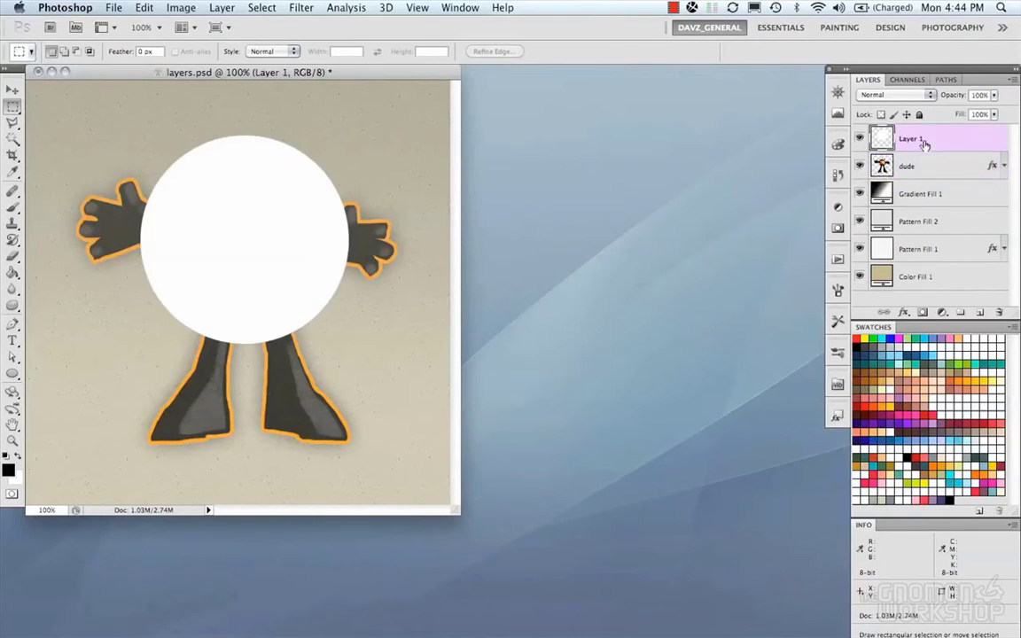
Try the Linear Dodge (Add) and Overlay blend modes on Layer 1's white circle, comparing the Overlay result with the layer hidden.
click(930, 96)
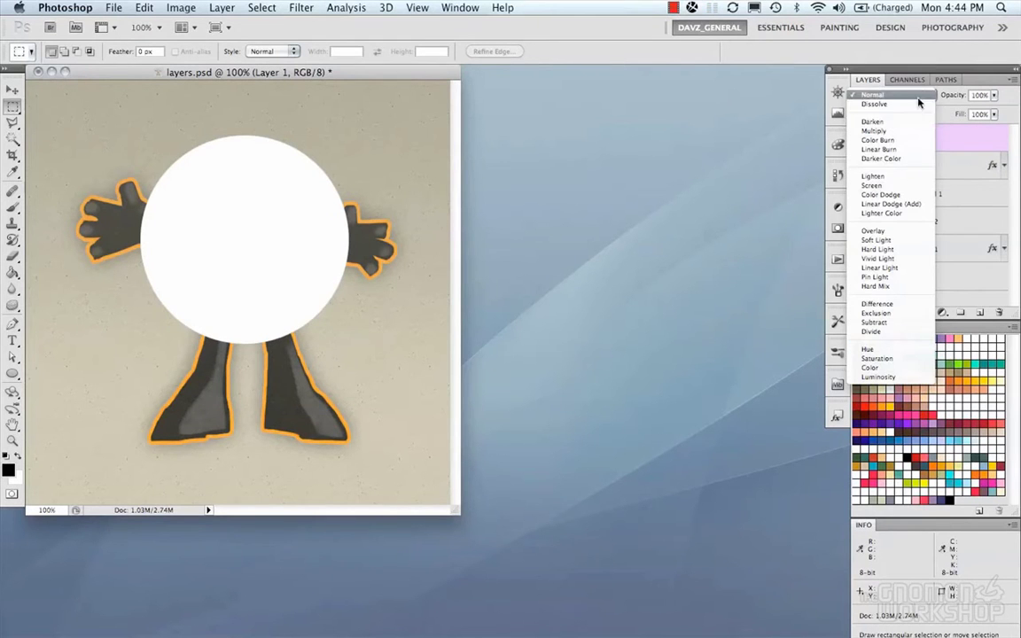
click(892, 204)
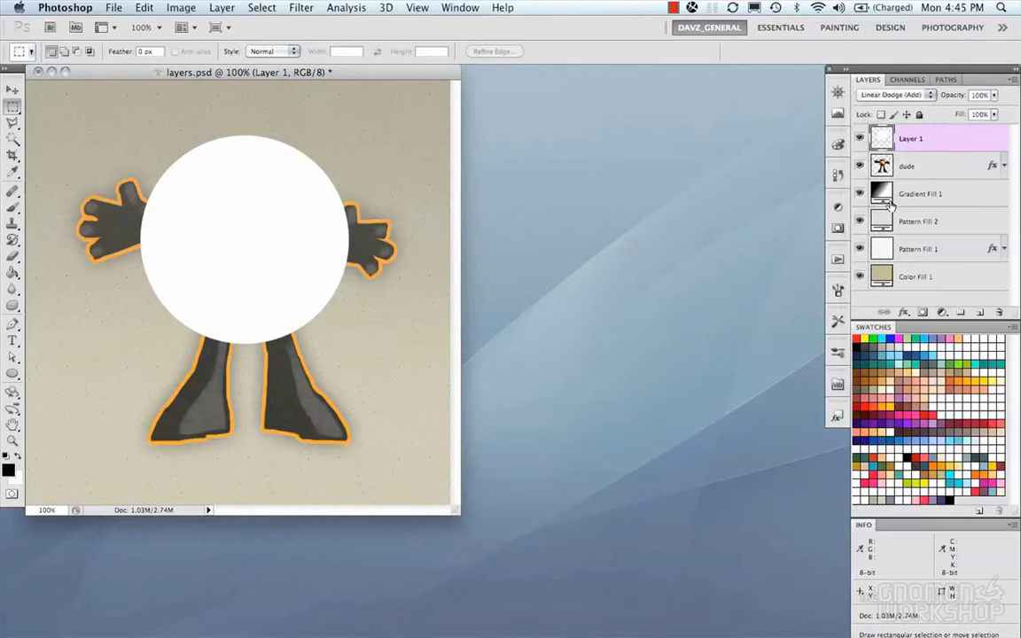
click(919, 97)
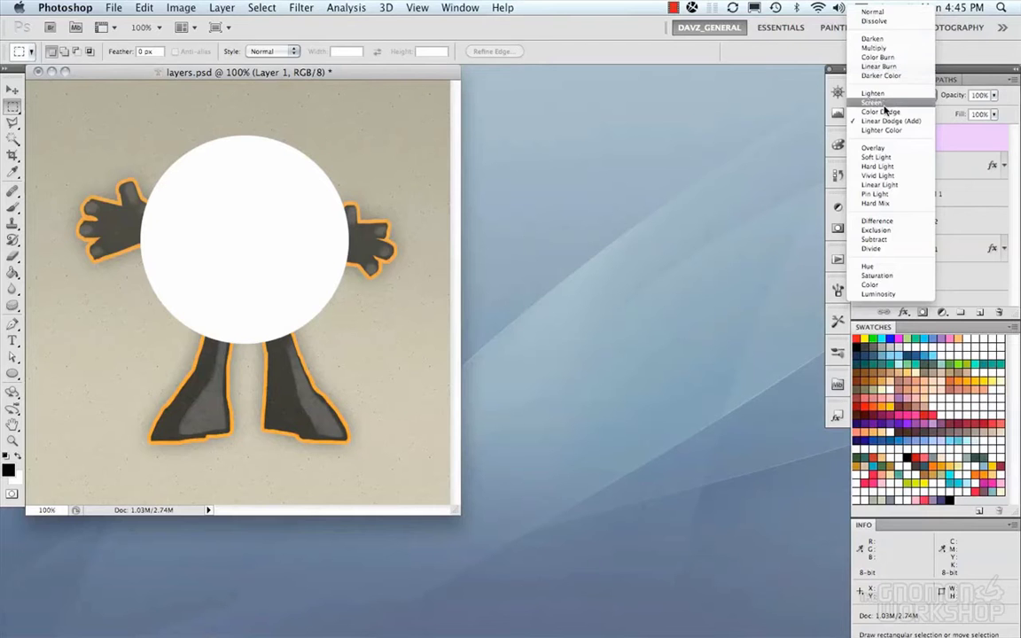
click(886, 148)
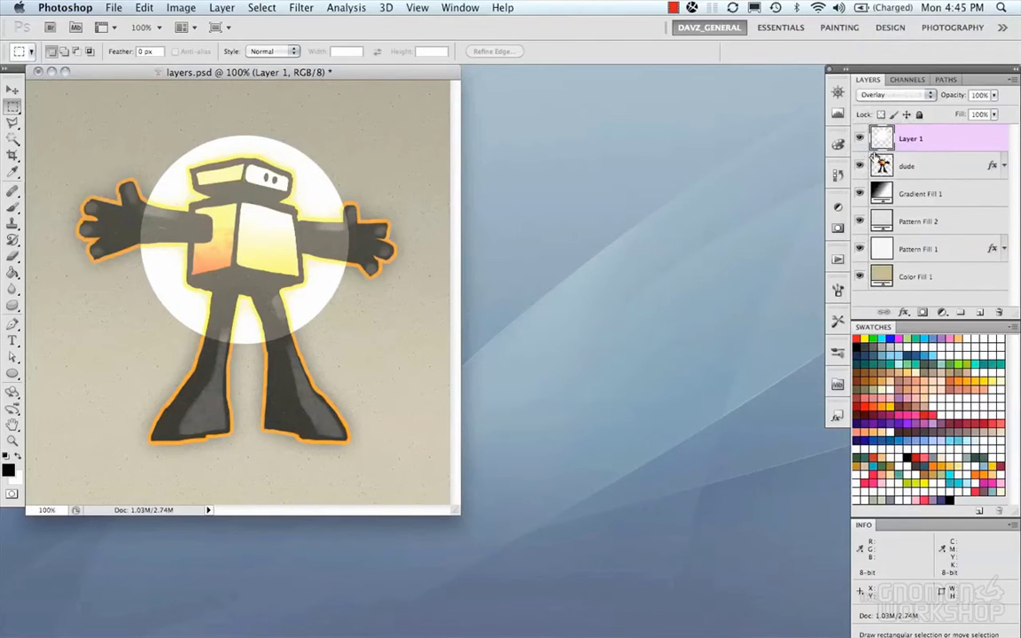
double_click(860, 139)
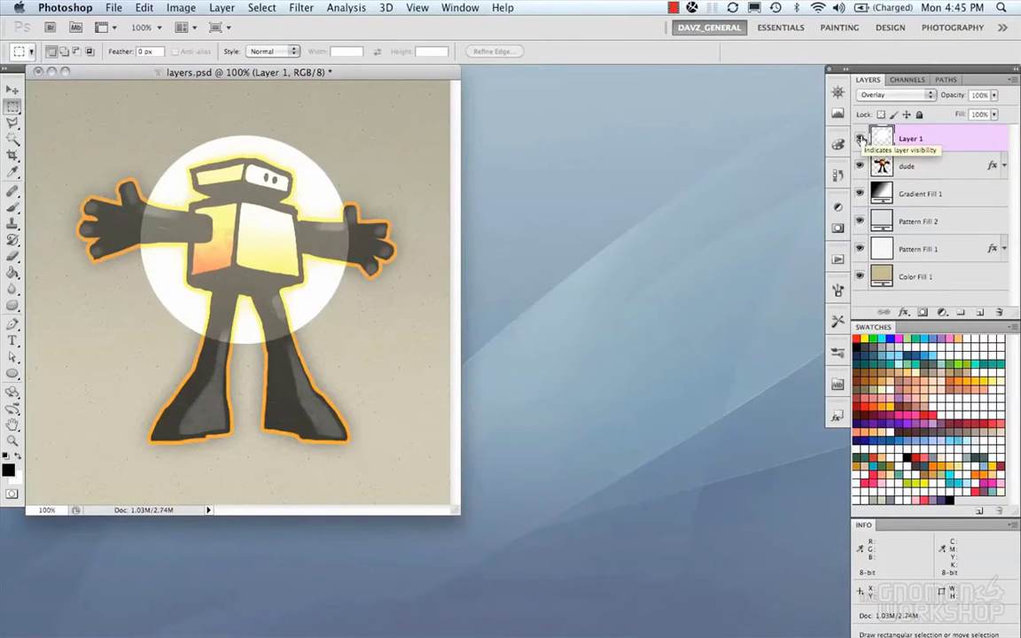
Return Layer 1 to the Normal blend mode, hide it and select the dude layer.
click(896, 95)
click(888, 12)
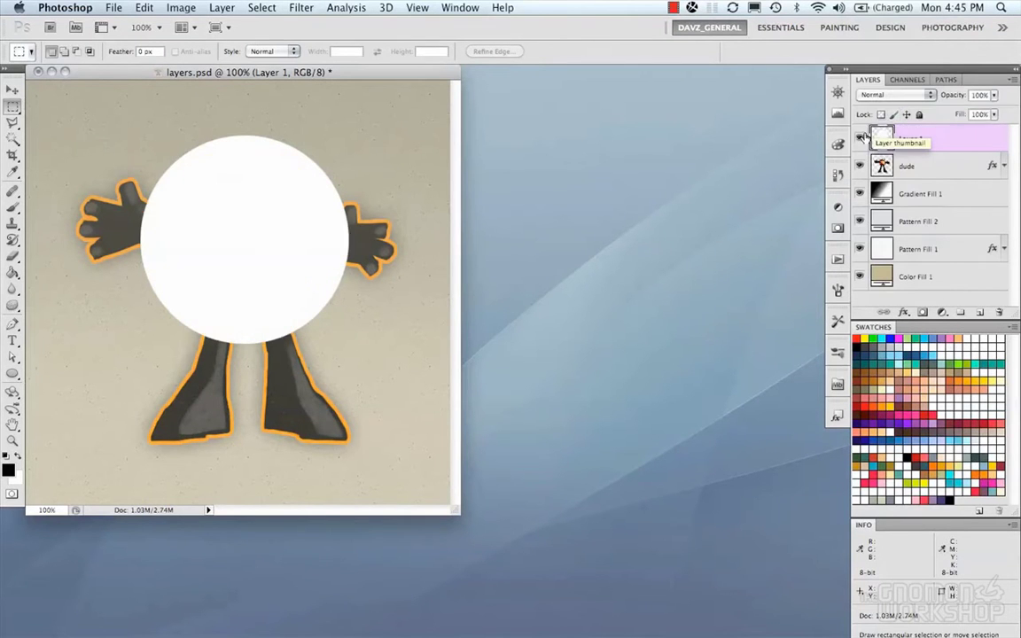
click(860, 139)
click(926, 169)
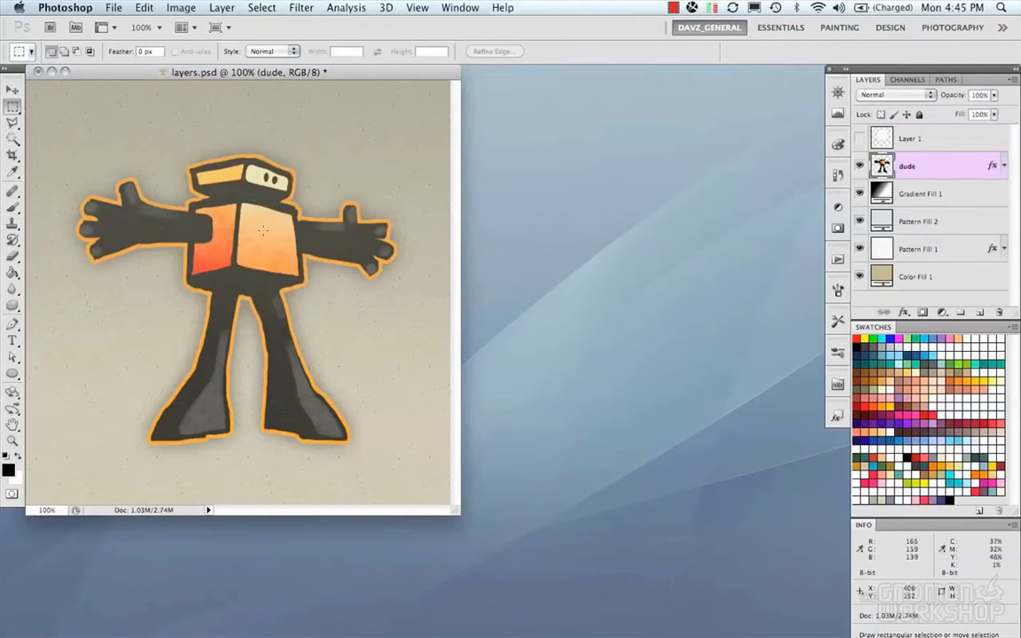
Try reduced opacities such as 50%, 30% and 40% on the dude layer, ending back at 100%.
click(994, 95)
drag(998, 114, 1018, 104)
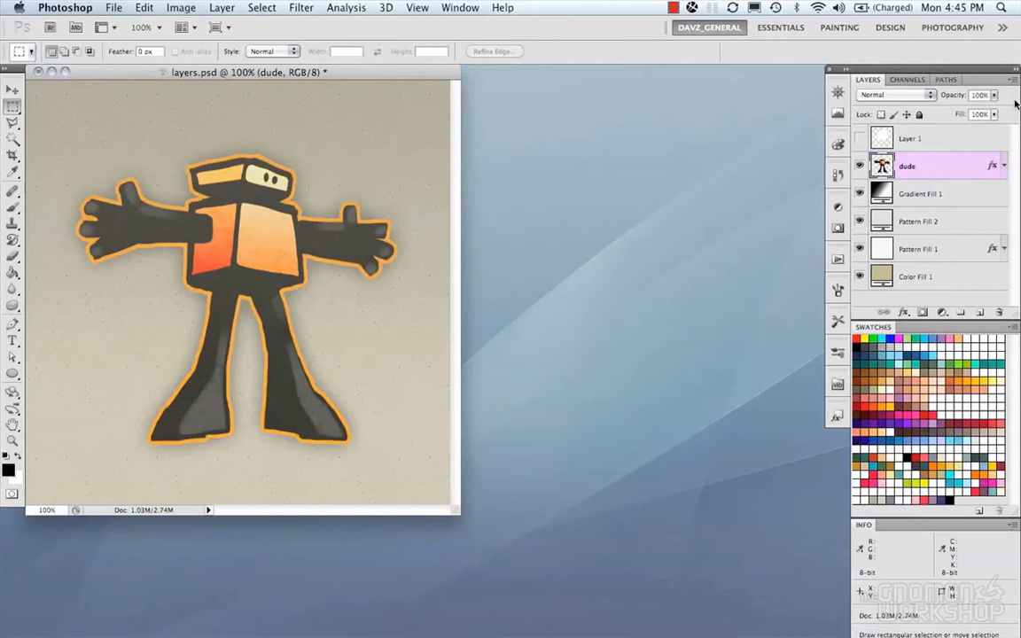
key(5)
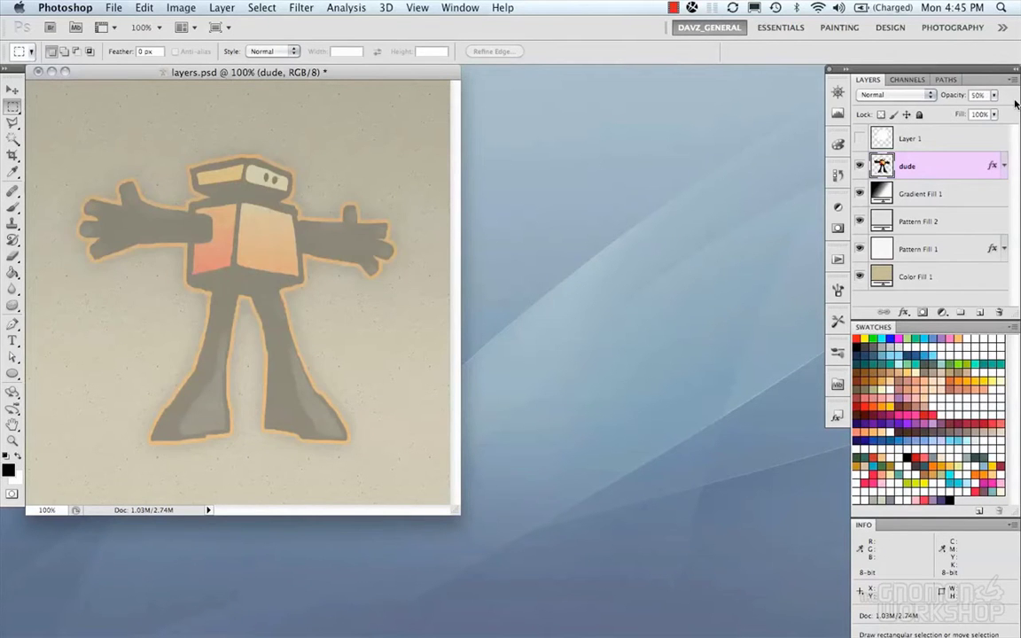
key(1)
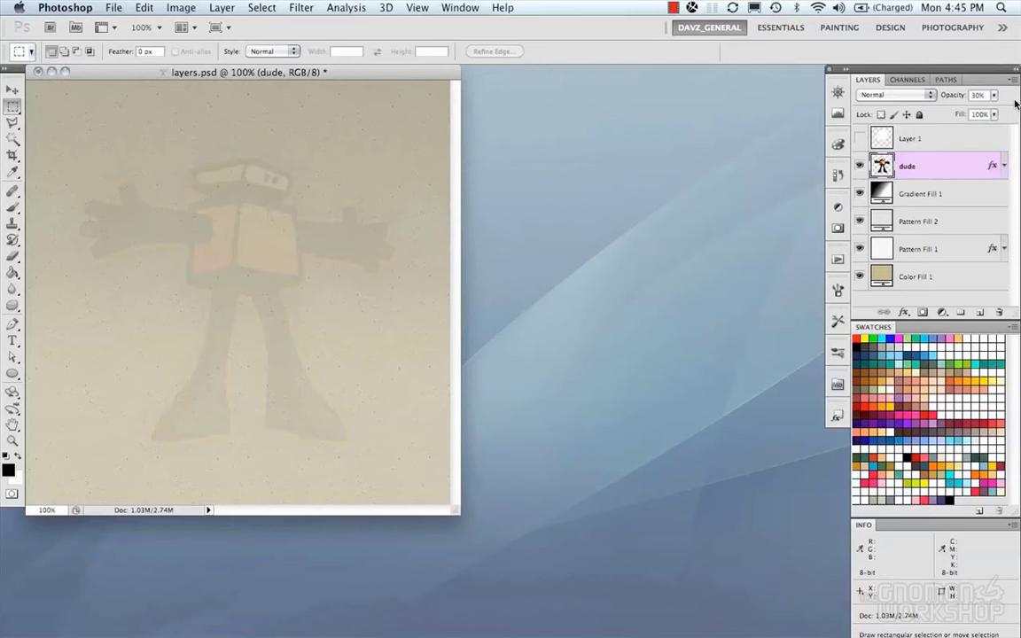
key(5)
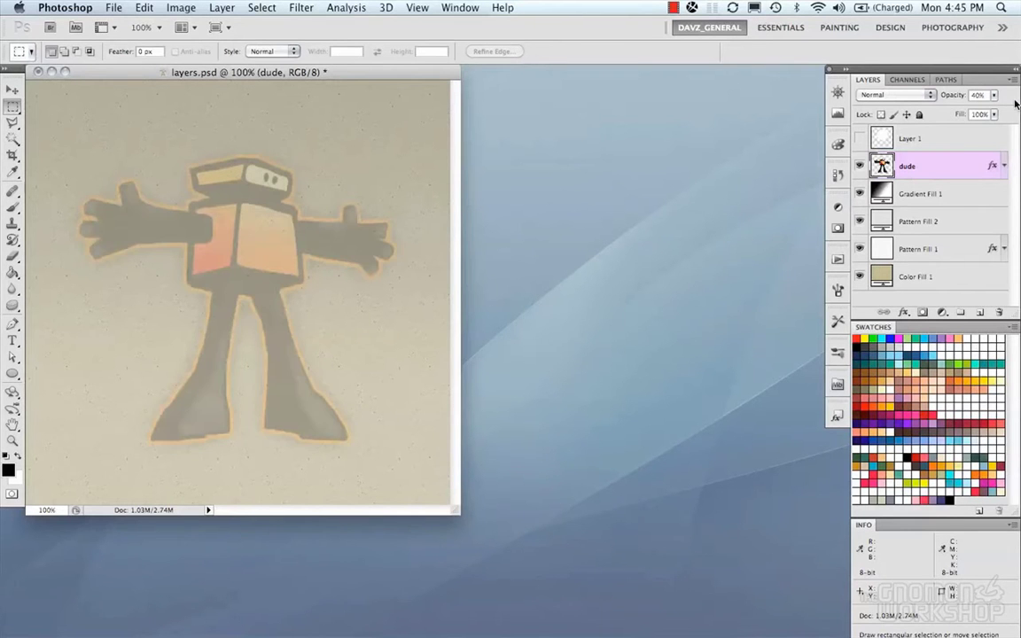
key(0)
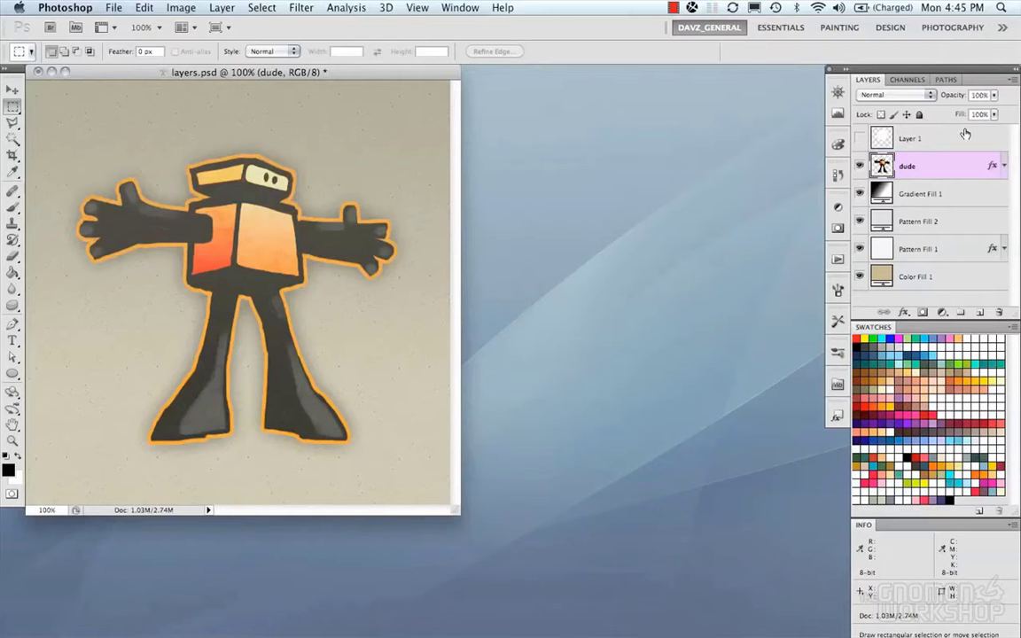
Expand the dude layer's effects list to review its styles, and collapse it.
click(1003, 166)
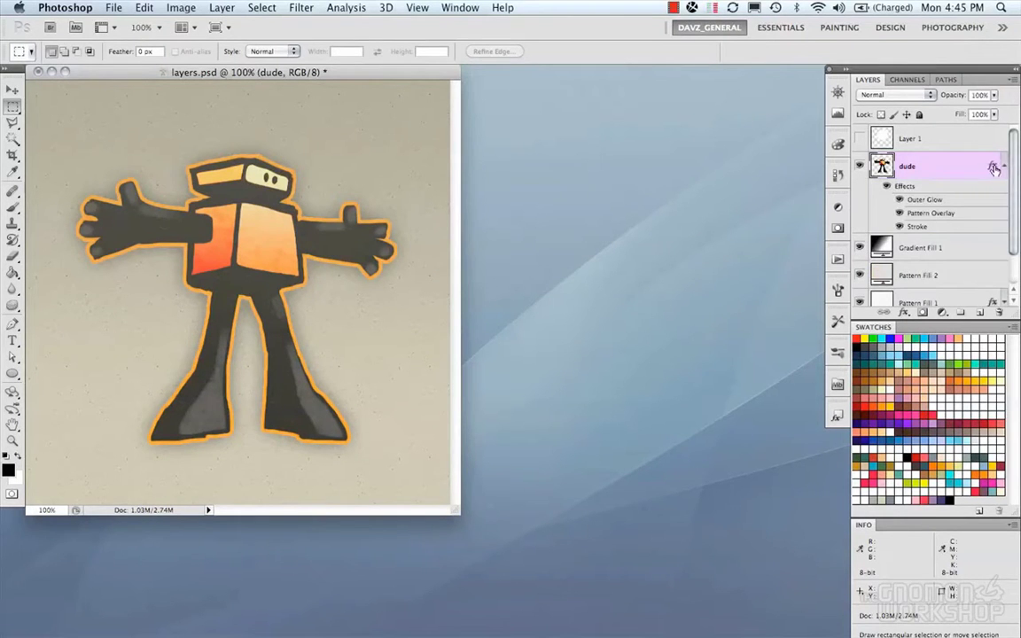
click(1003, 166)
click(1003, 166)
click(1003, 166)
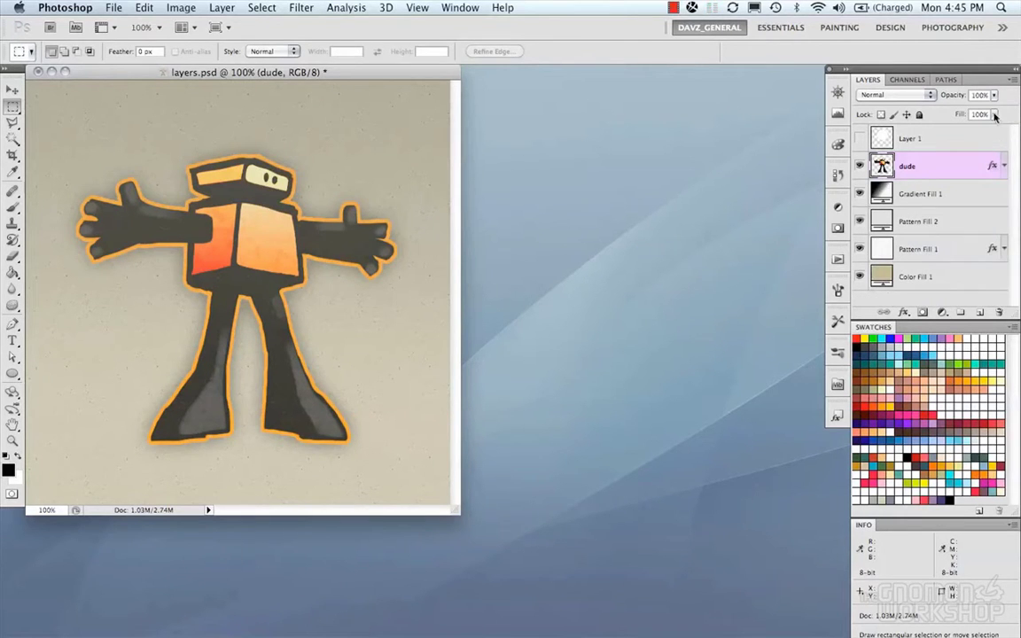
Lower the dude layer's fill to 0% to preview only its effects, and return it to 100%.
click(995, 116)
drag(999, 131, 924, 133)
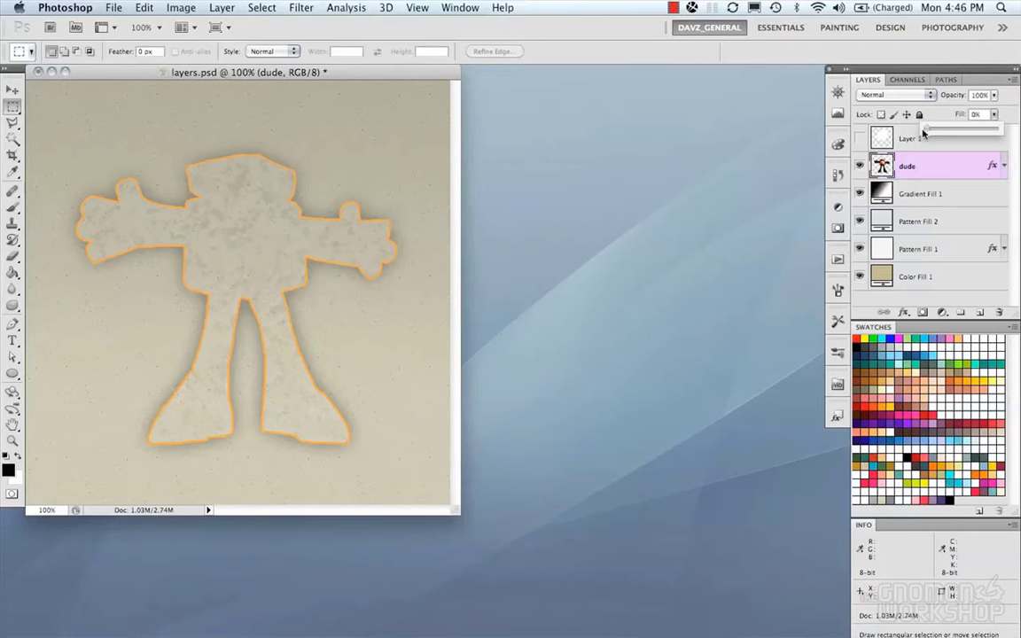
drag(924, 133, 1002, 134)
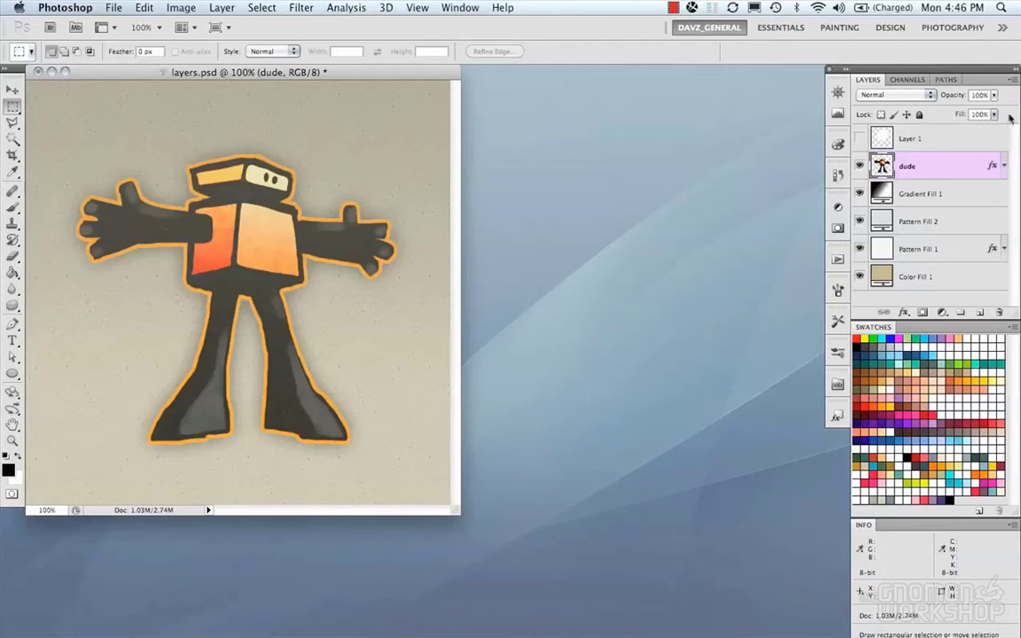
Turn off all effects on the dude layer and collapse its effects list.
click(1005, 166)
click(890, 187)
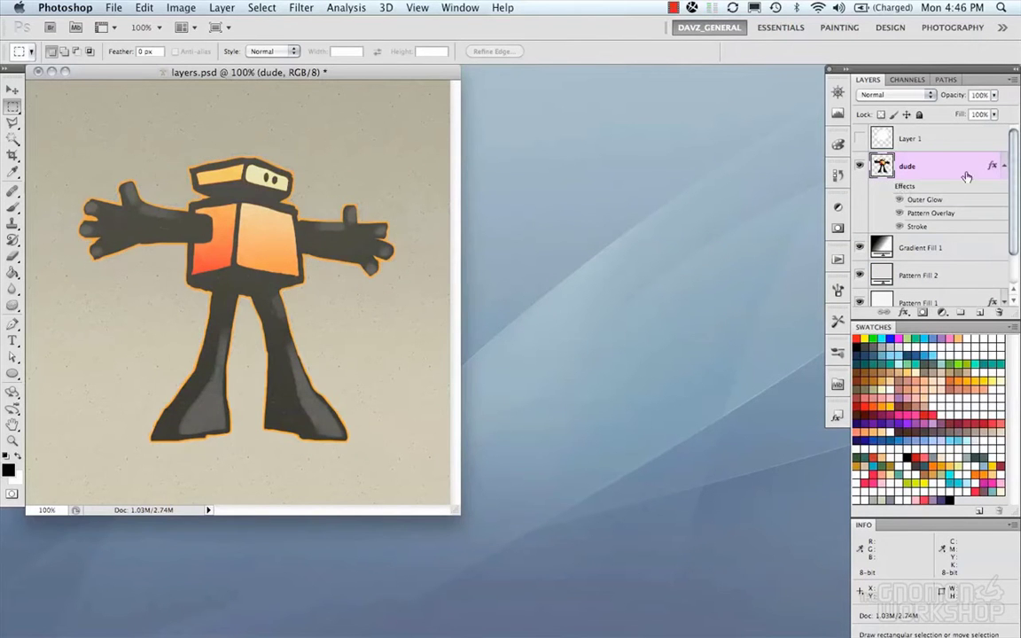
click(1005, 166)
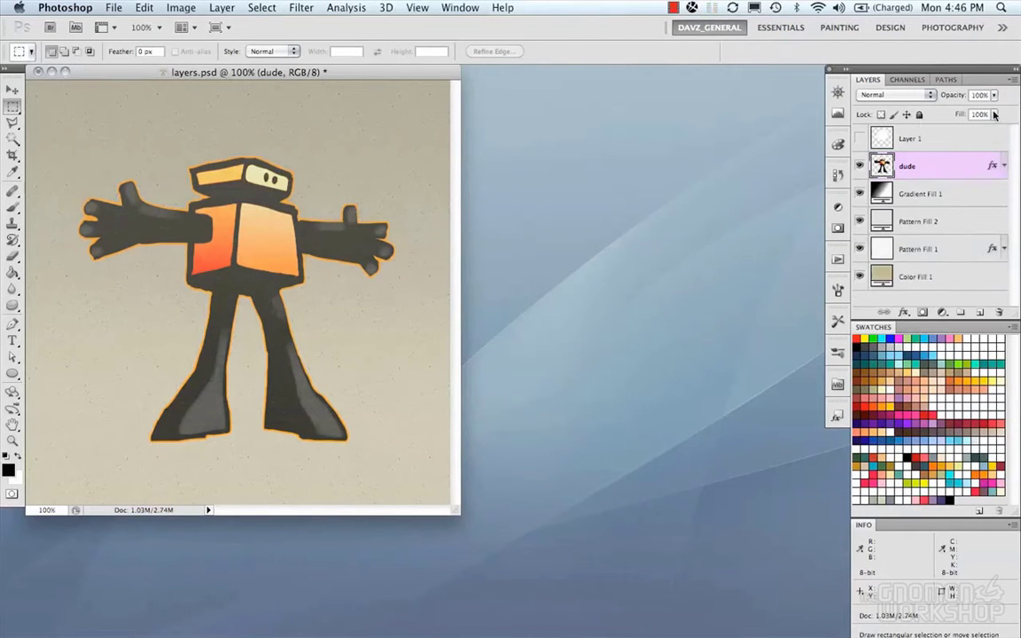
Try adjusting the dude layer's fill with its effects off, ending back at 100%.
click(994, 115)
mouse_move(999, 130)
mouse_down()
mouse_move(925, 135)
mouse_move(998, 136)
mouse_up()
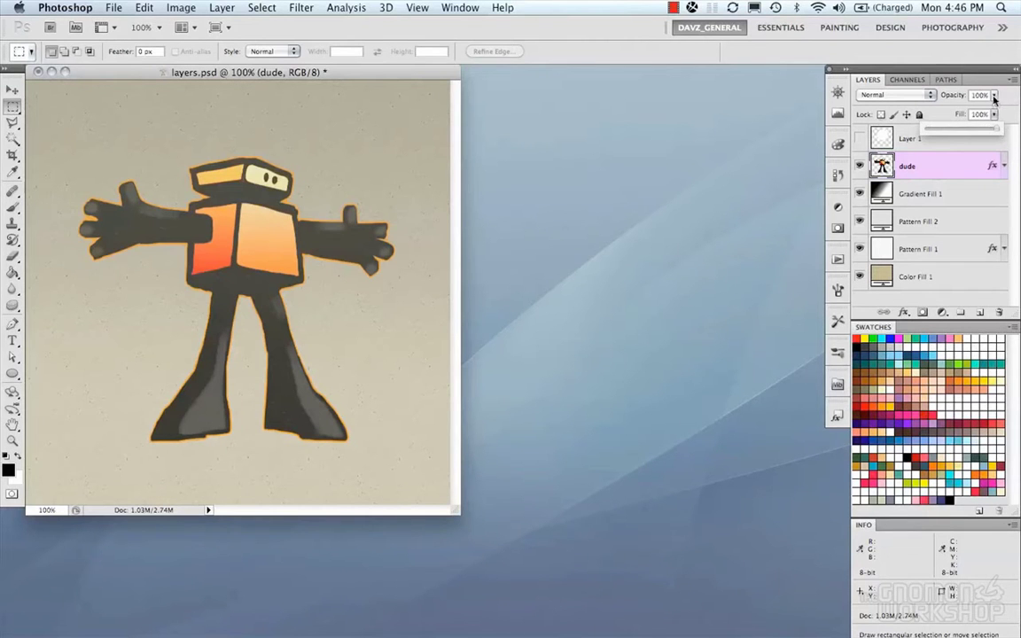
click(1016, 110)
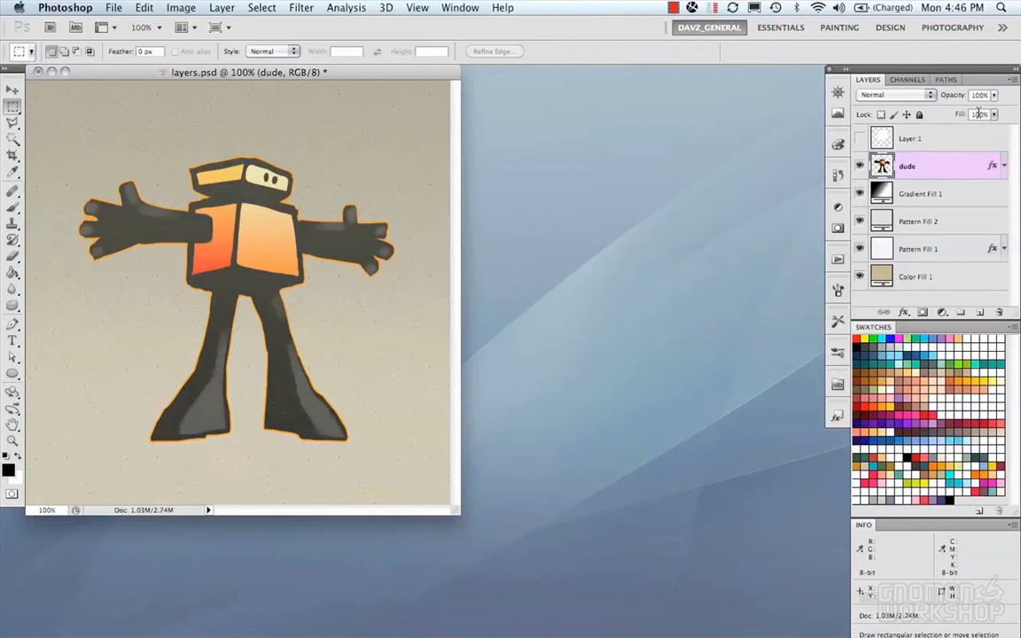
Turn all effects on the dude layer back on and collapse its effects list.
click(1005, 166)
click(887, 188)
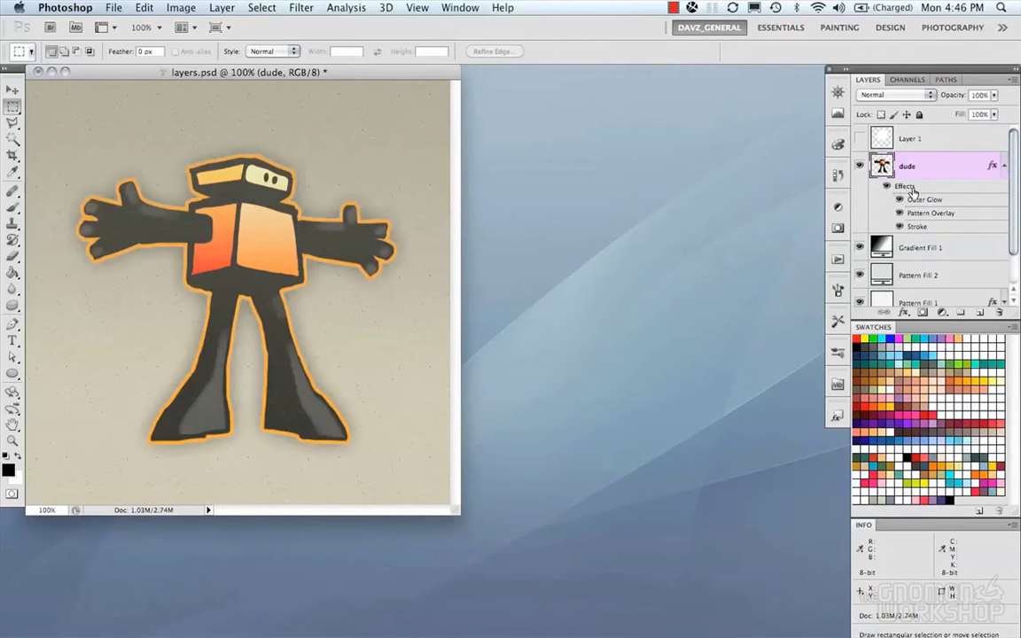
click(1005, 167)
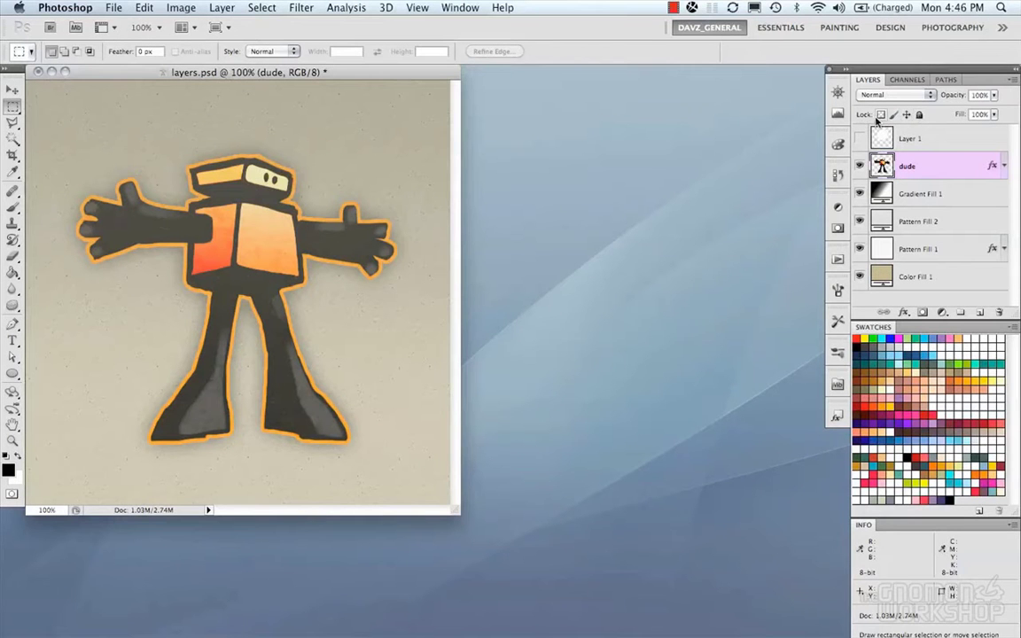
Lock the transparent pixels of the dude layer.
click(880, 115)
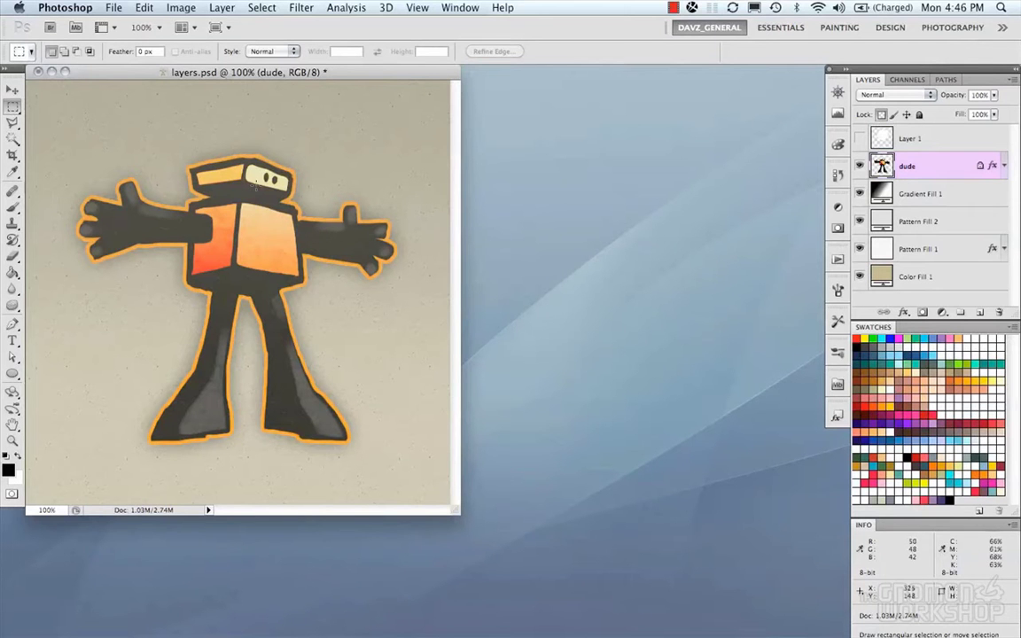
Enlarge the Brush to 50, paint over the whole dude character in black, and undo the painting.
key(b)
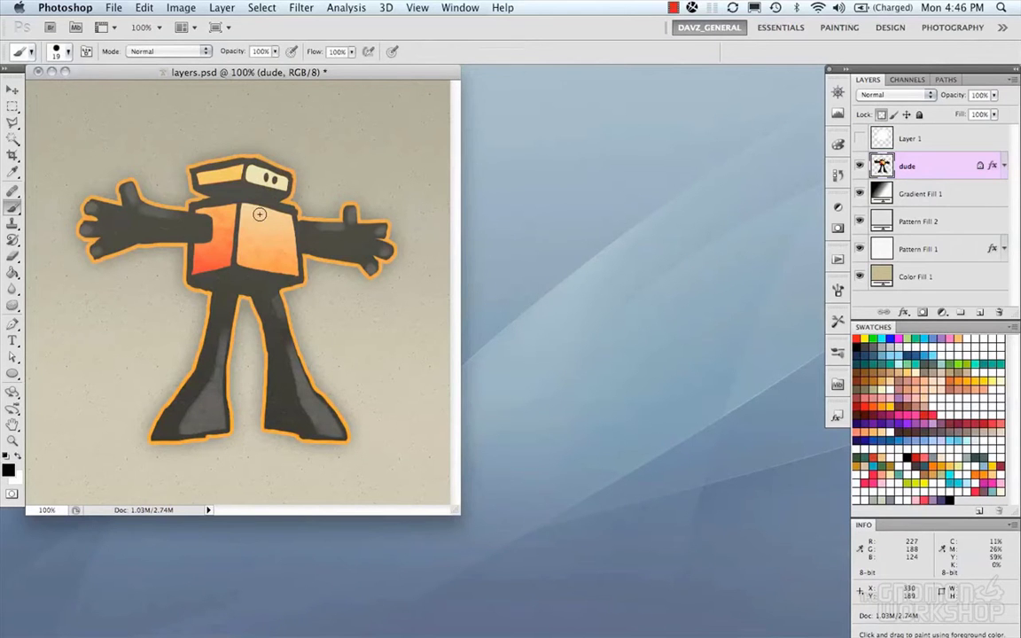
key(bracketright)
key(bracketright)
key(bracketright)
mouse_move(171, 203)
mouse_down()
mouse_move(147, 182)
mouse_move(244, 213)
mouse_move(330, 262)
mouse_move(278, 212)
mouse_move(89, 188)
mouse_move(240, 262)
mouse_move(209, 238)
mouse_move(268, 325)
mouse_move(269, 392)
mouse_move(167, 424)
mouse_up()
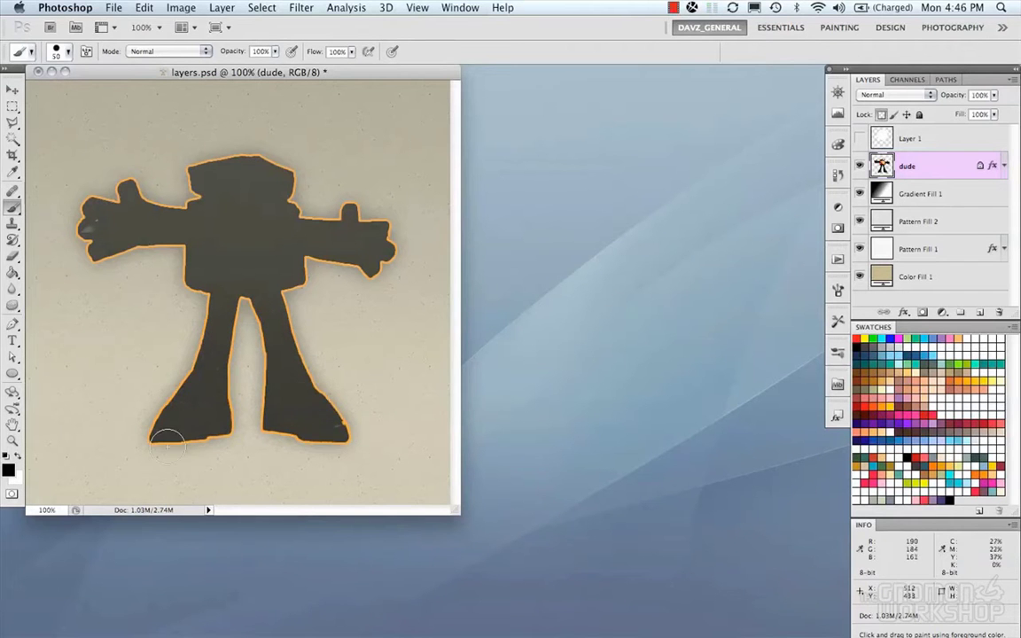
key(F12)
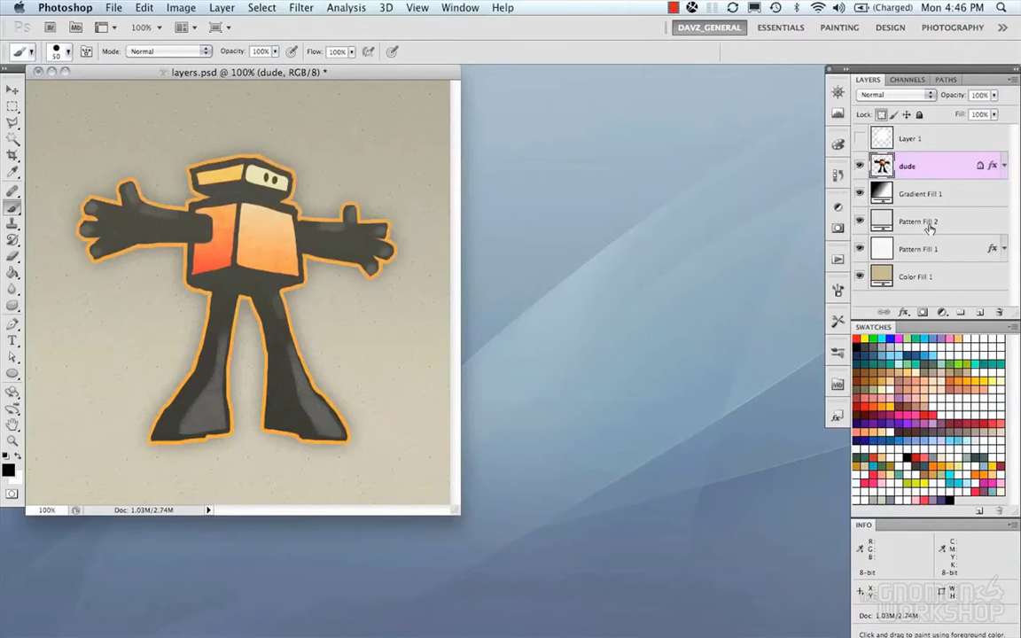
Turn off the dude layer's transparency lock, paint across the character in black, and undo the painting.
mouse_move(297, 124)
mouse_down()
mouse_move(200, 156)
mouse_move(49, 317)
mouse_move(390, 394)
mouse_move(244, 443)
mouse_up()
key(F12)
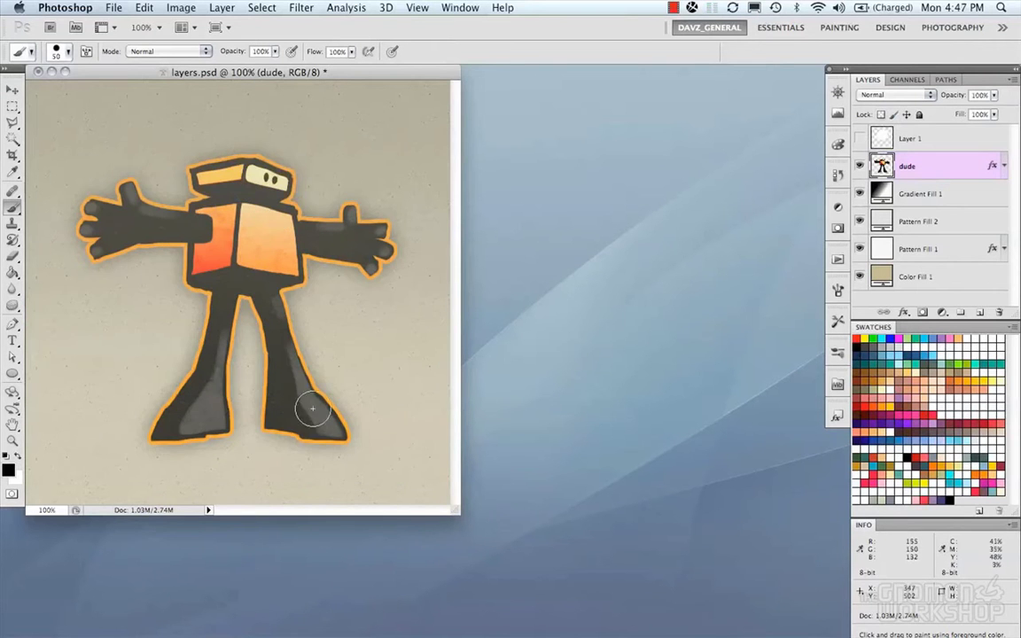
Lock the image pixels of the dude layer and try to paint on it with the Brush.
click(894, 116)
click(326, 189)
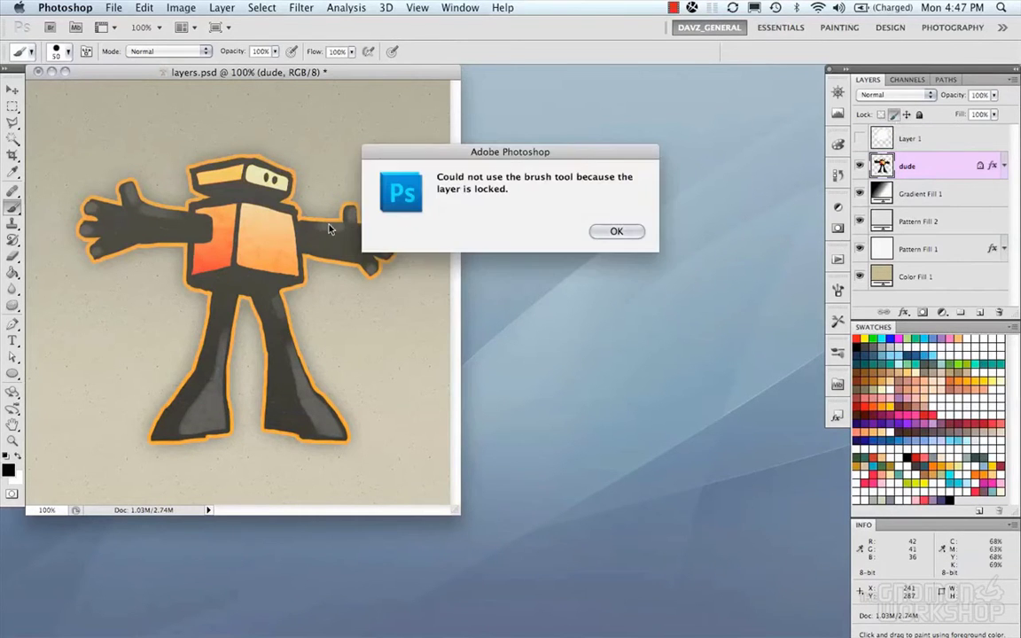
click(617, 232)
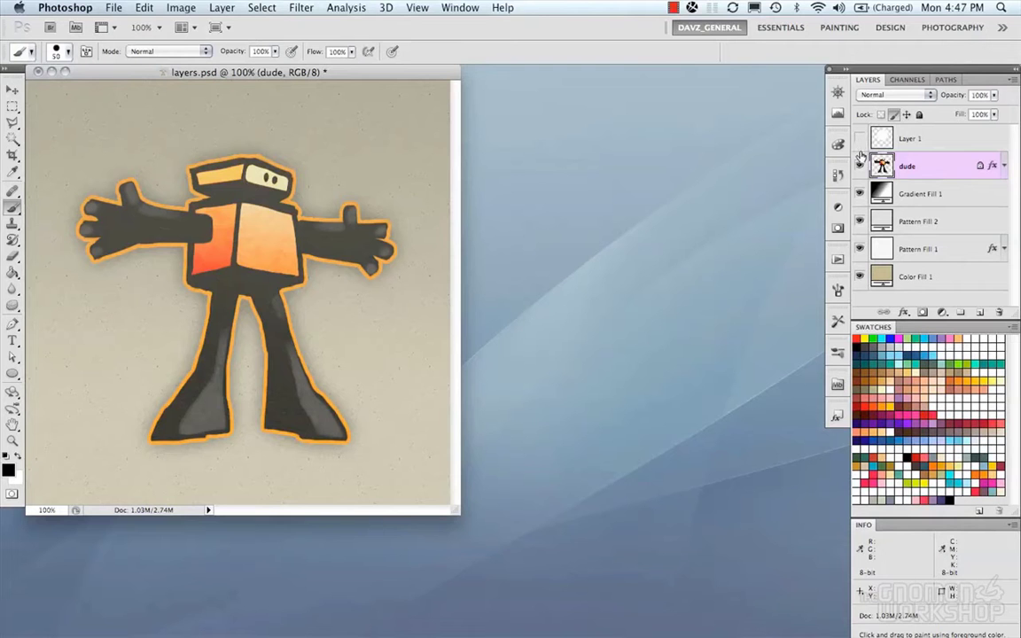
Replace the dude layer's image pixel lock with a position lock and try to move the character.
click(895, 116)
click(906, 115)
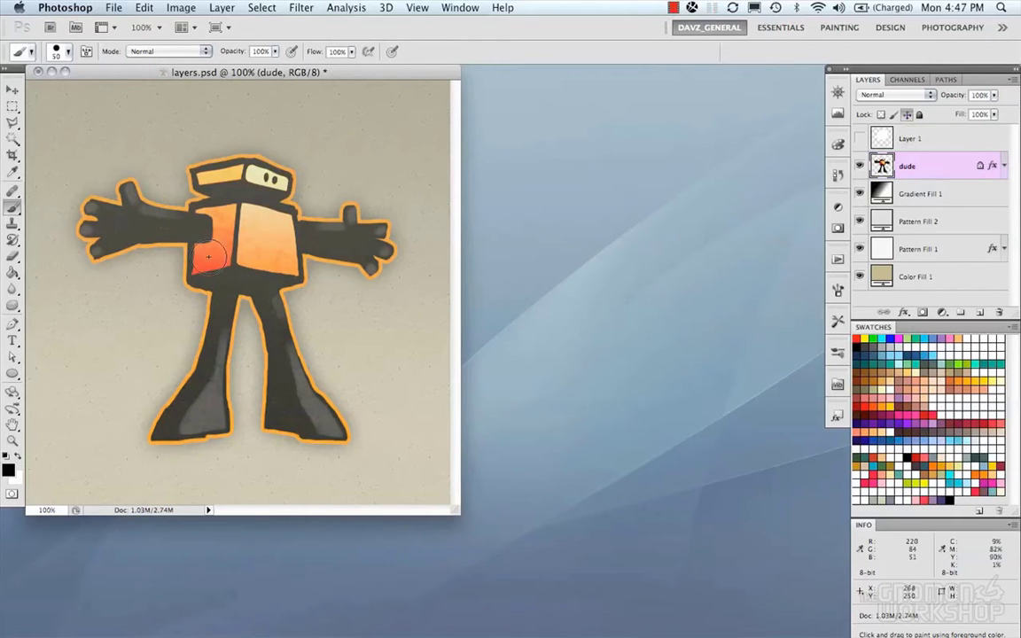
key(m)
key(v)
click(294, 242)
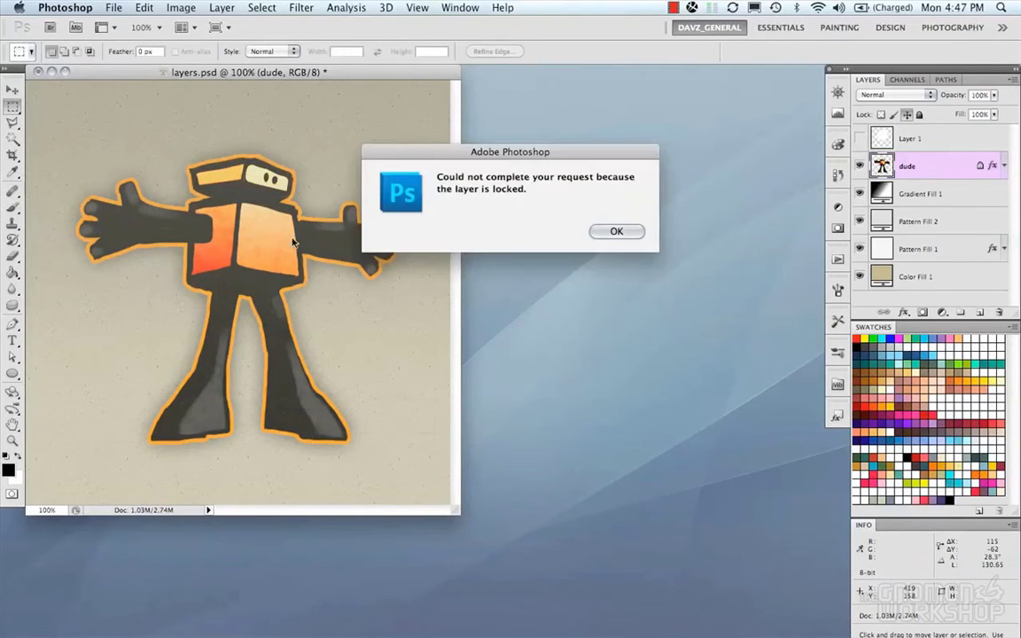
click(607, 232)
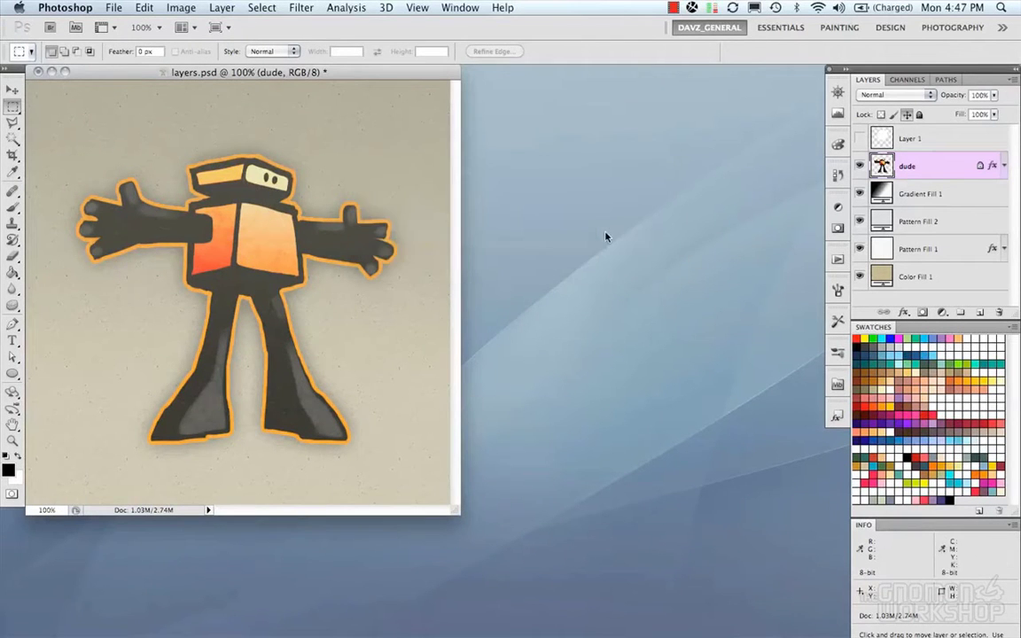
Fully lock the dude layer, try to move the character, and release the locks.
click(917, 116)
click(920, 116)
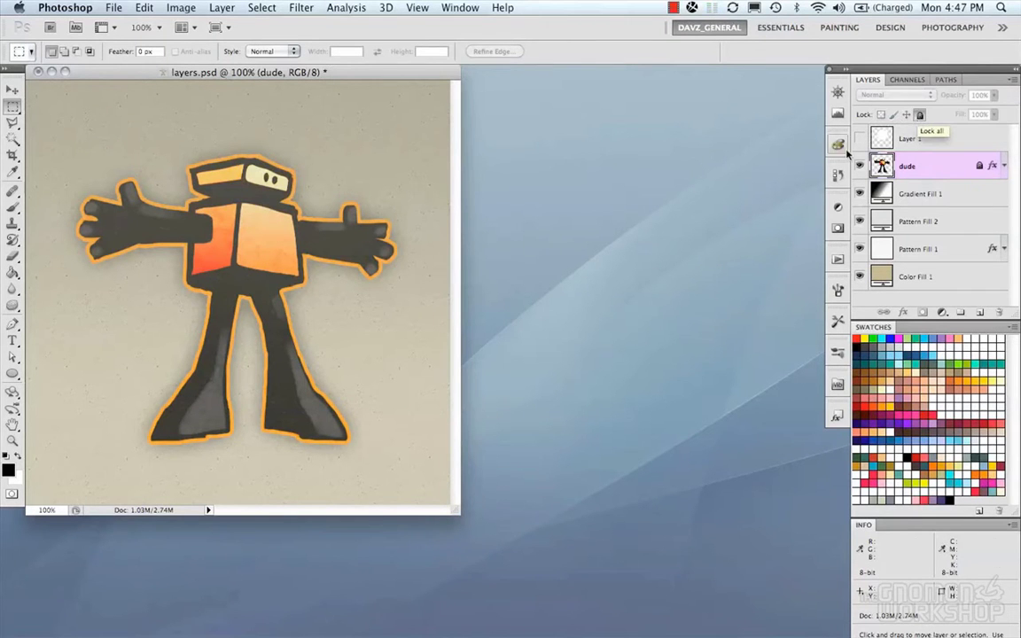
drag(264, 207, 284, 227)
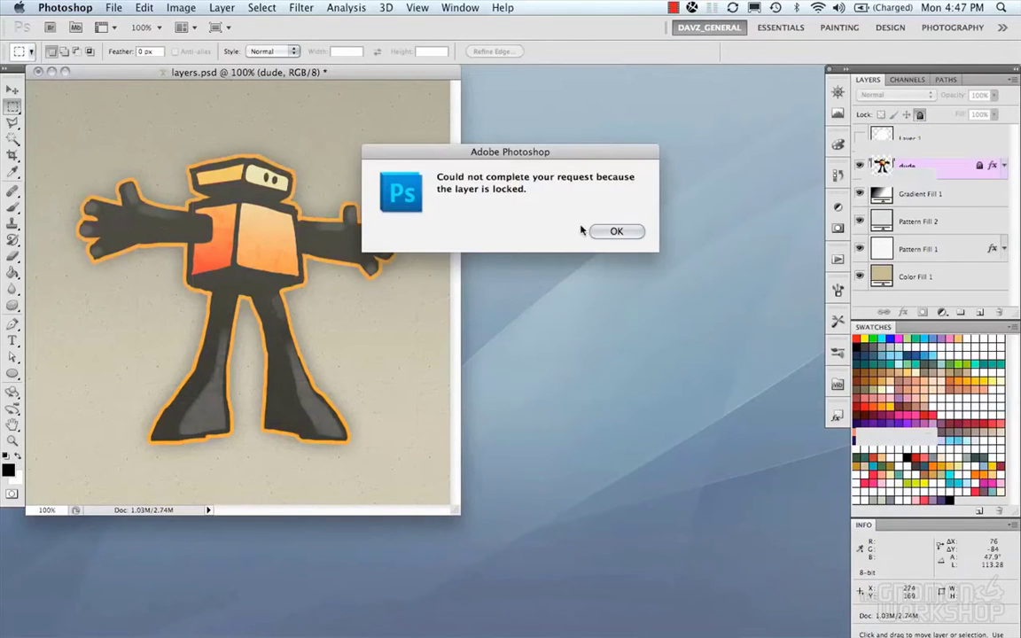
click(606, 232)
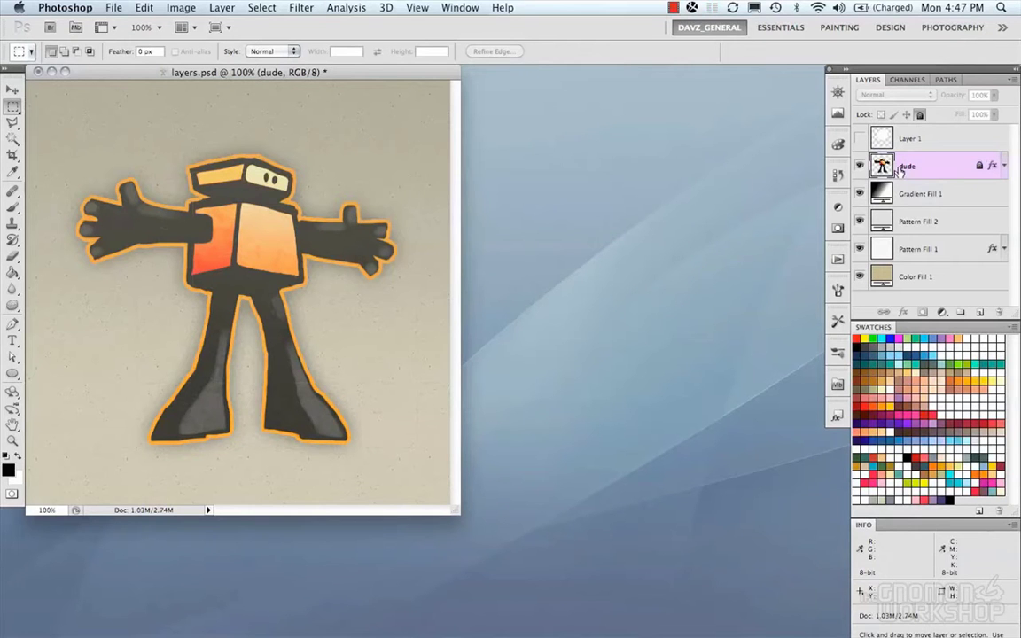
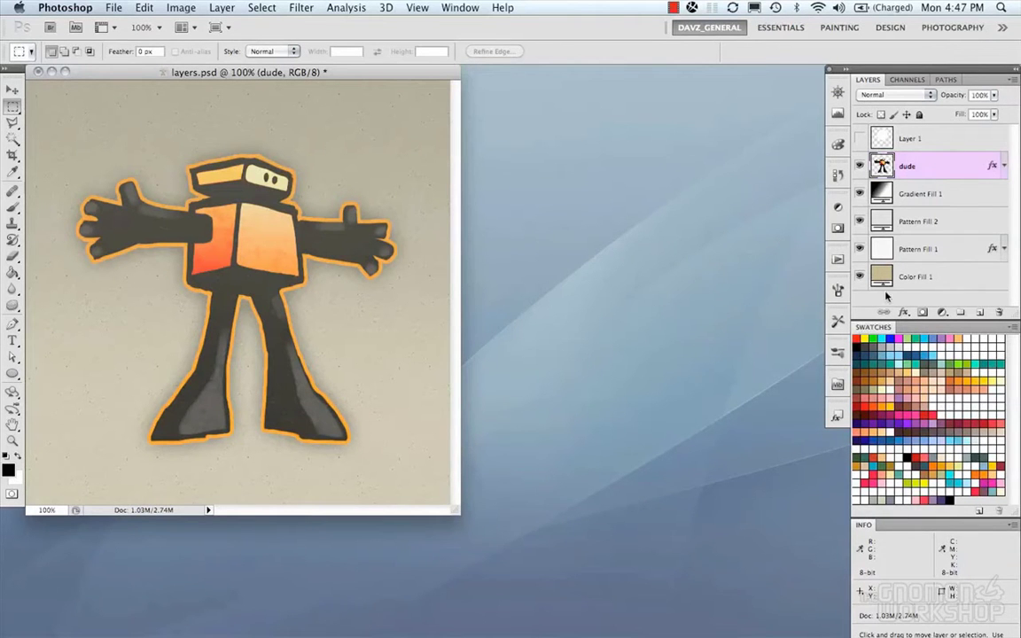
Show Layer 1 and link it with the dude layer.
drag(922, 279, 868, 142)
click(860, 138)
click(910, 139)
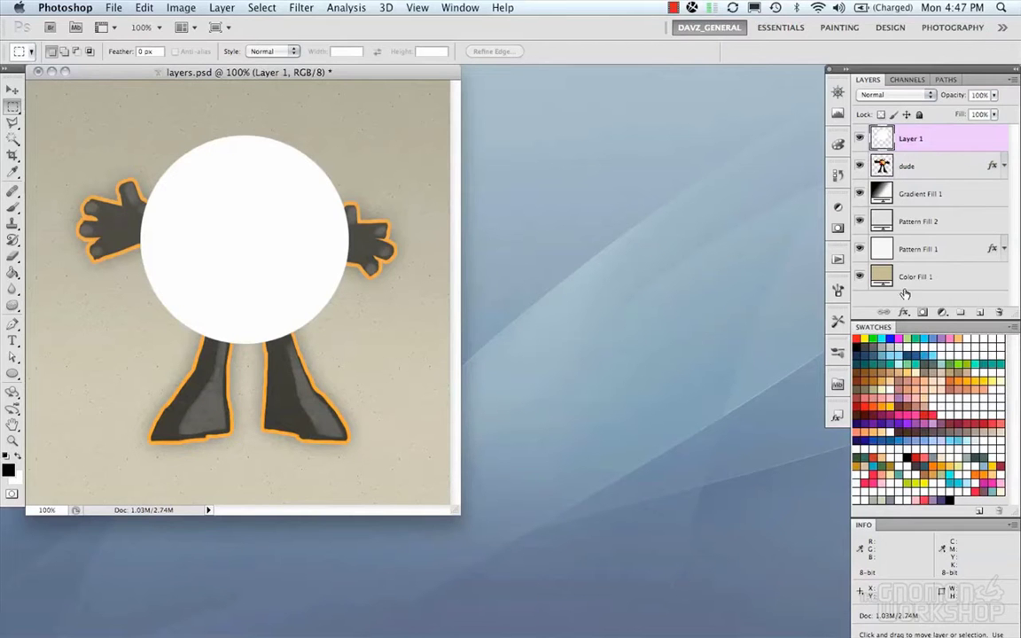
shift+click(939, 165)
click(884, 312)
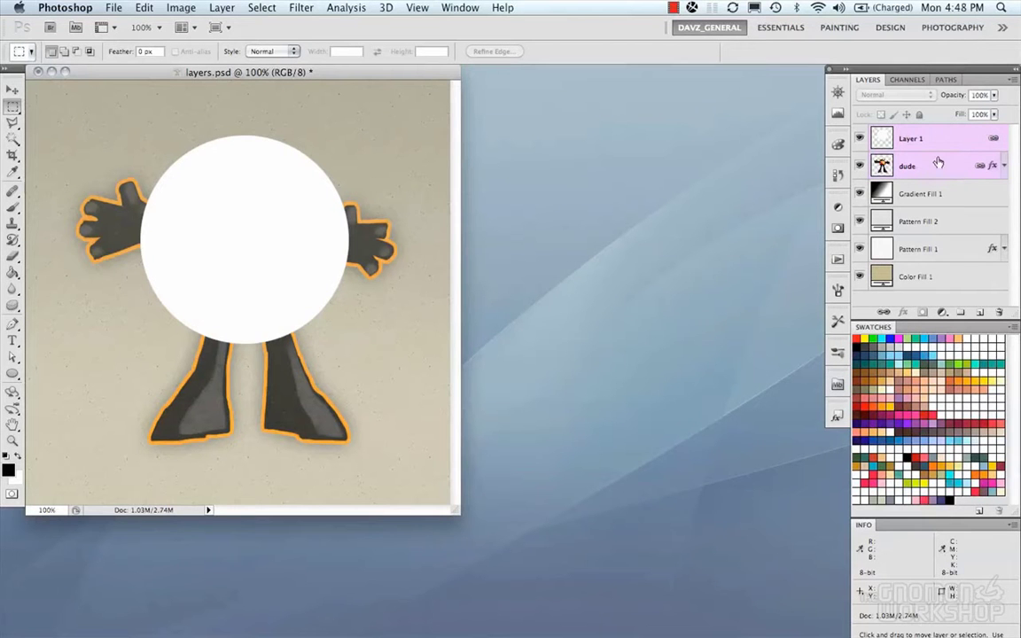
Select only Layer 1, move it together with its linked layer, and undo the move.
click(913, 139)
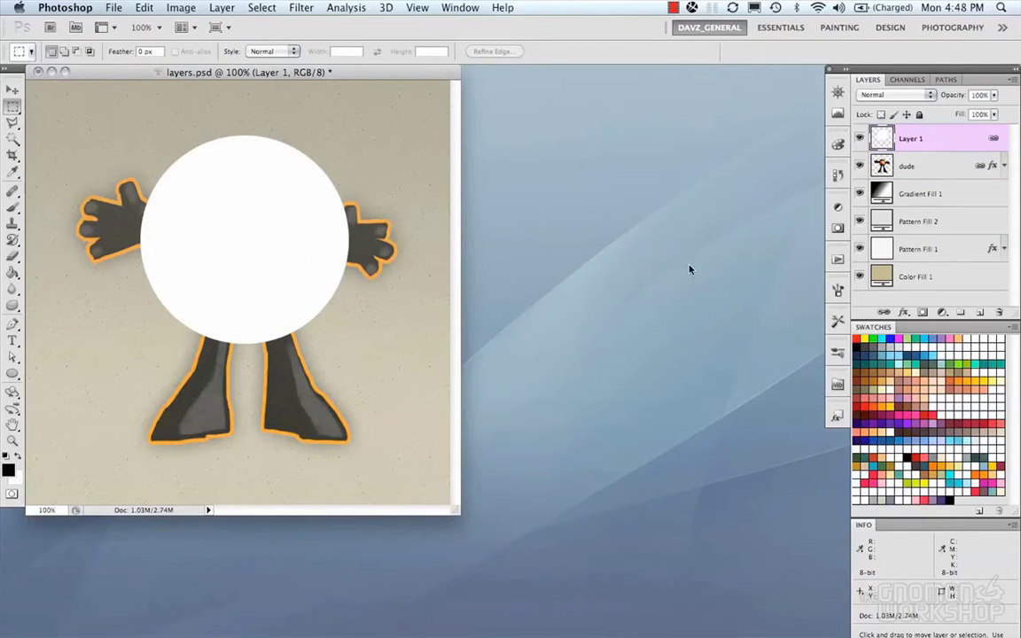
drag(341, 273, 274, 283)
key(super+z)
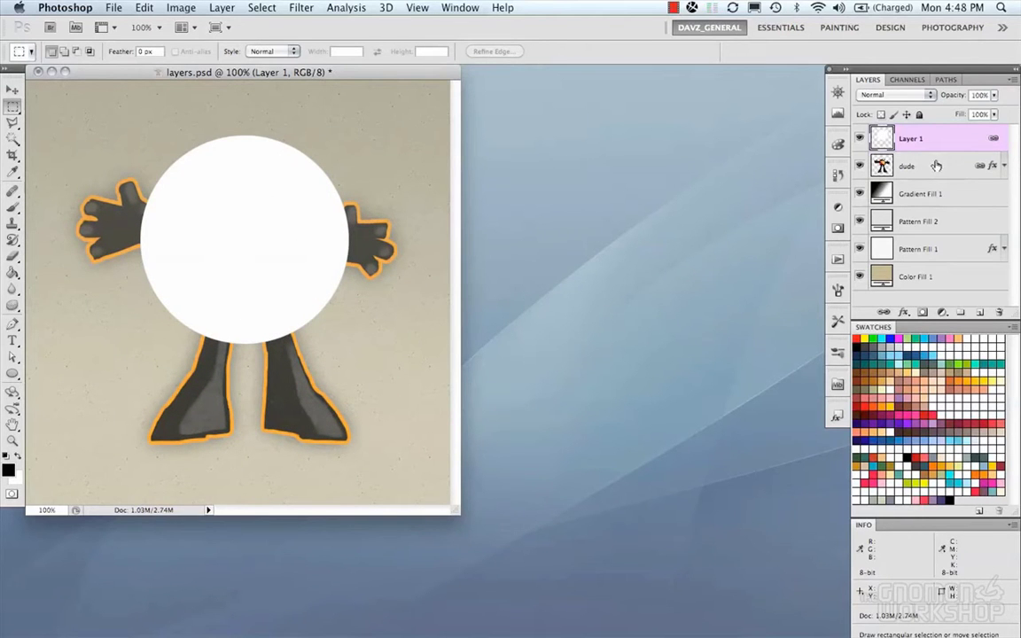
Unlink Layer 1 and the dude layer, and try moving the white circle on its own.
shift+click(935, 166)
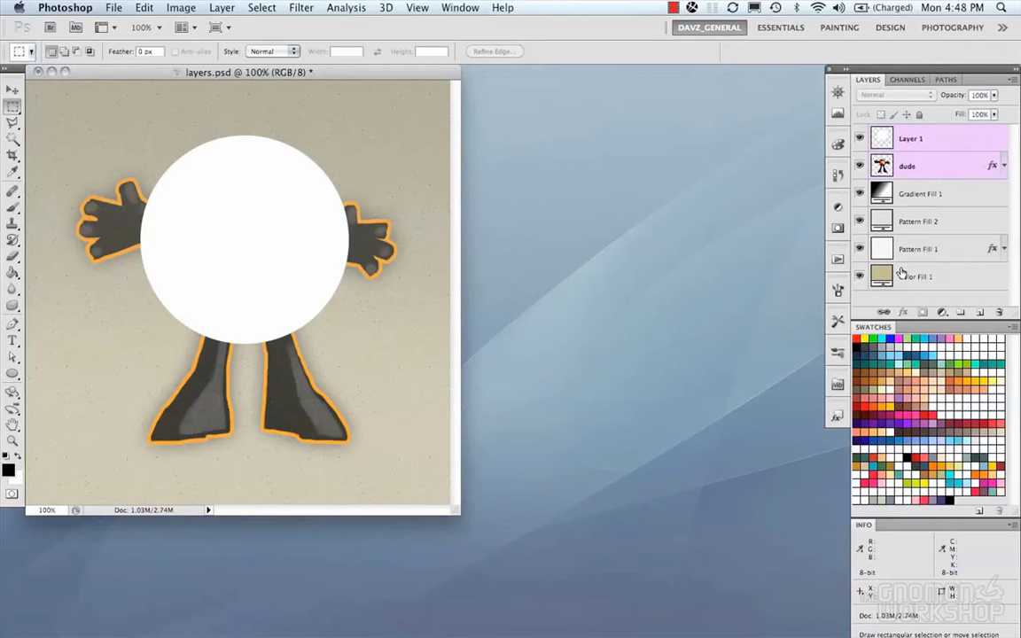
click(923, 140)
drag(282, 230, 332, 286)
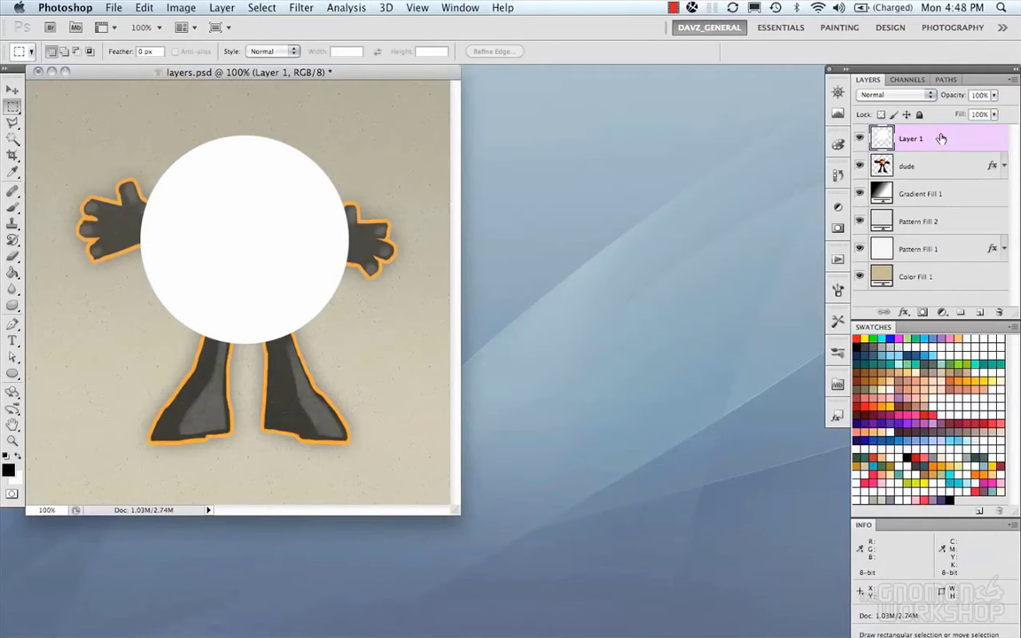
Select Layer 1 and the dude layer together, try moving both, and return to Layer 1 alone.
shift+click(933, 162)
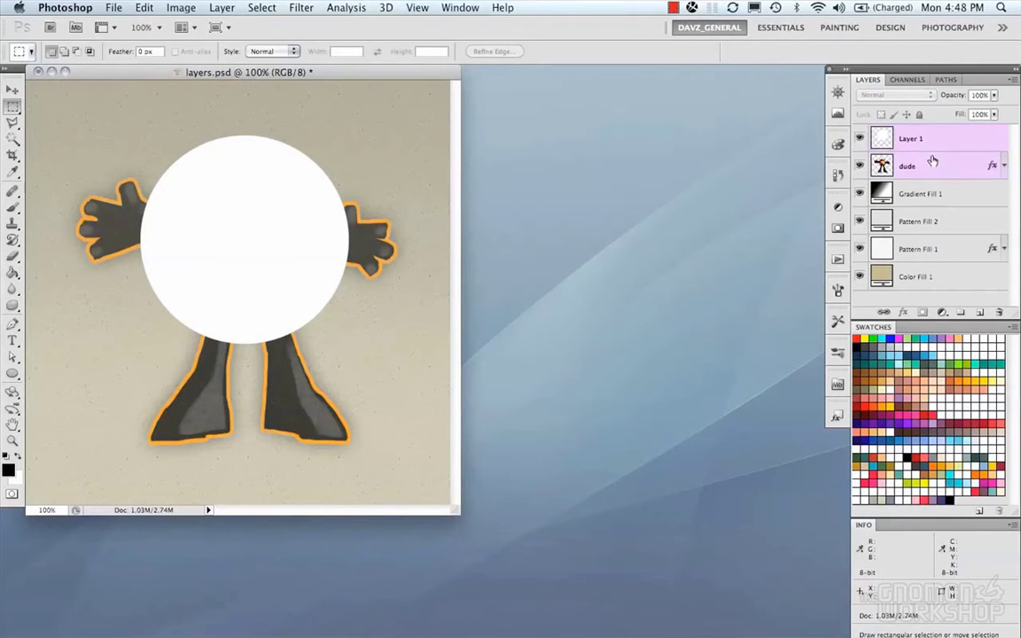
click(931, 142)
shift+click(931, 156)
mouse_move(171, 287)
mouse_down()
mouse_move(252, 301)
mouse_move(146, 248)
mouse_move(200, 252)
mouse_move(173, 278)
mouse_up()
click(937, 142)
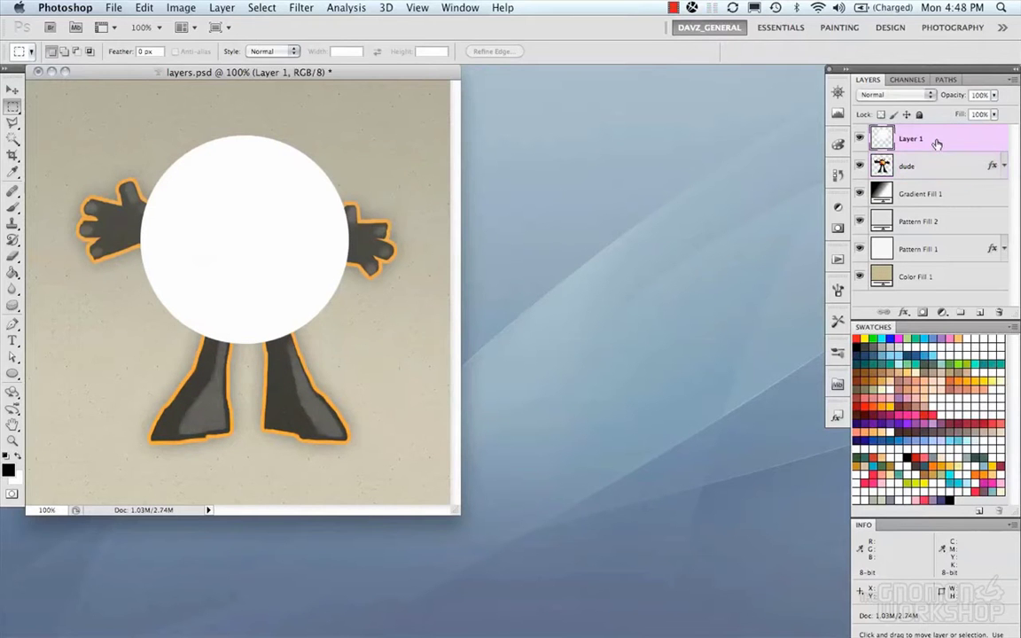
Hide Layer 1 and select the dude layer.
click(859, 138)
click(896, 166)
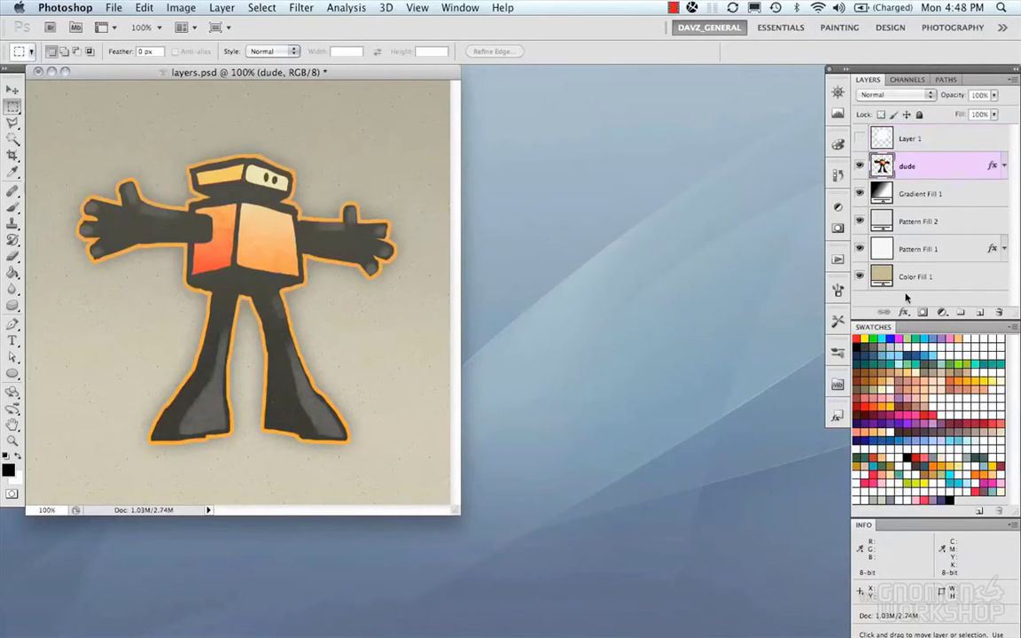
Examine the available effects for the dude layer and its Blending Options in the Layer Style dialog.
click(905, 312)
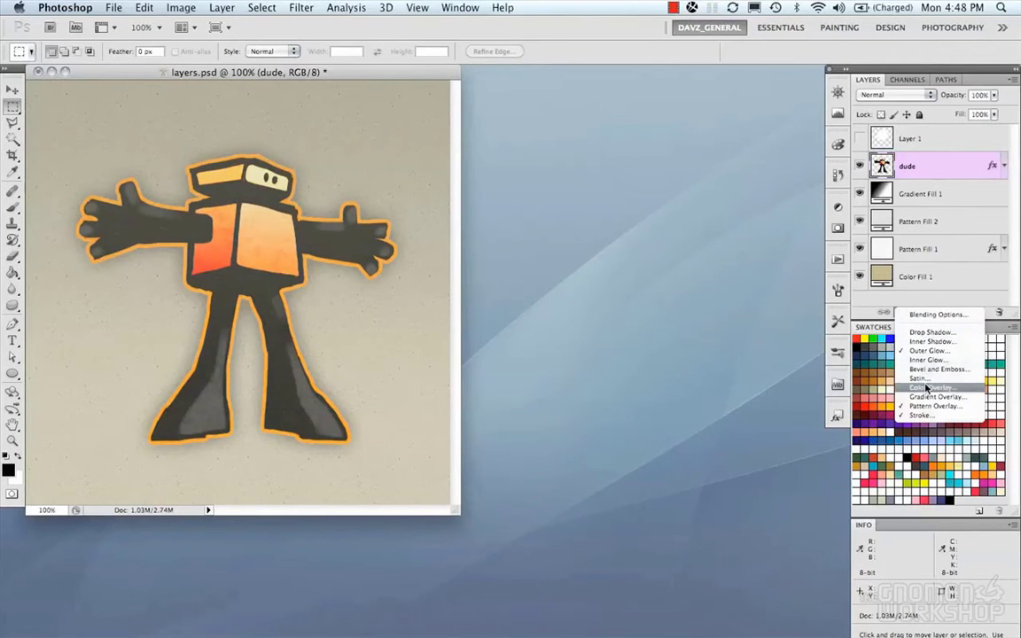
click(942, 273)
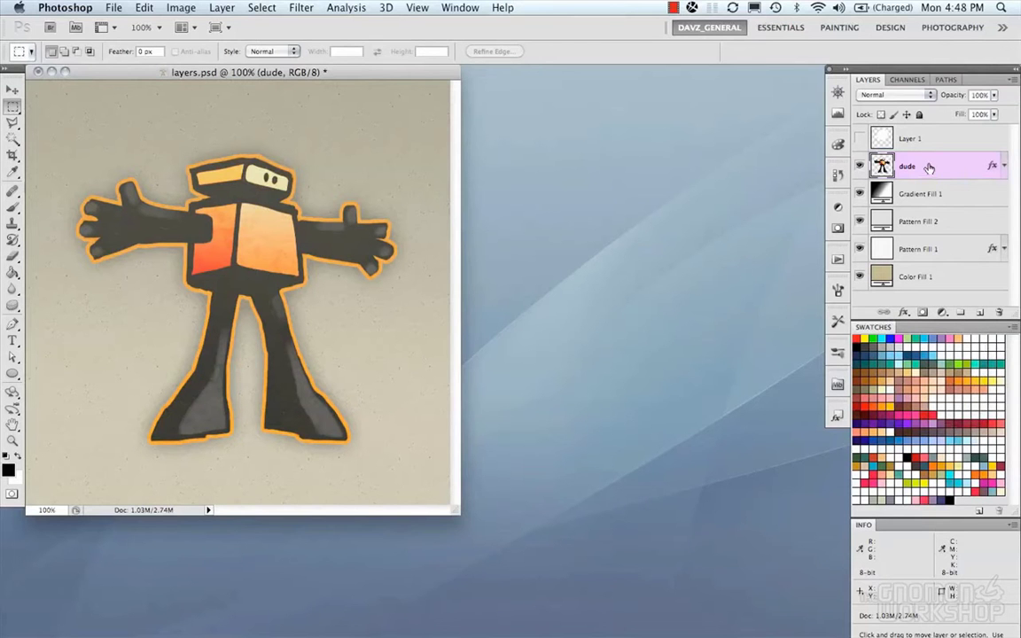
double_click(949, 165)
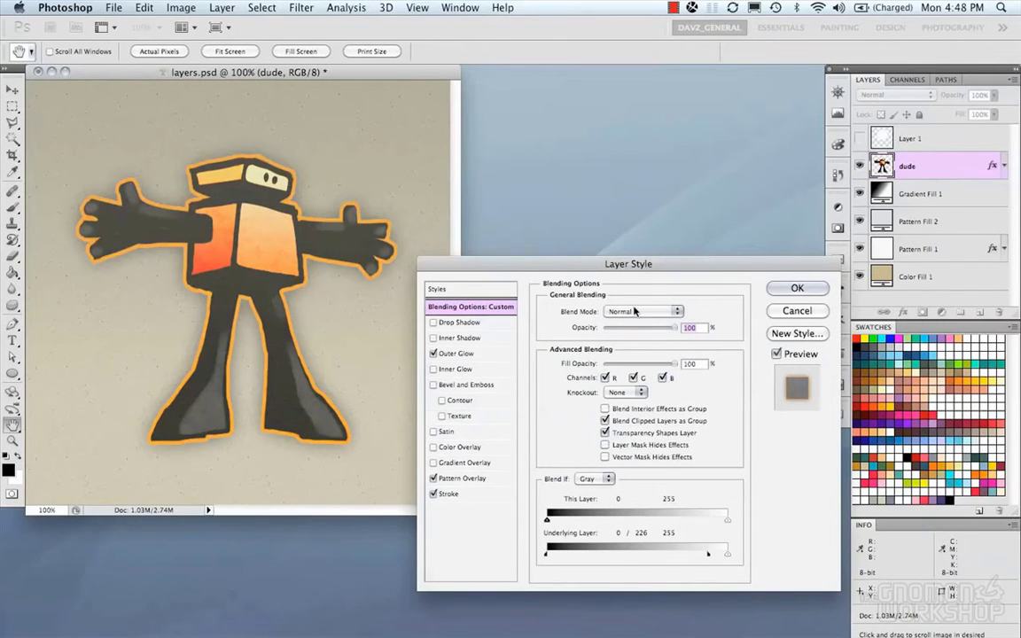
click(798, 288)
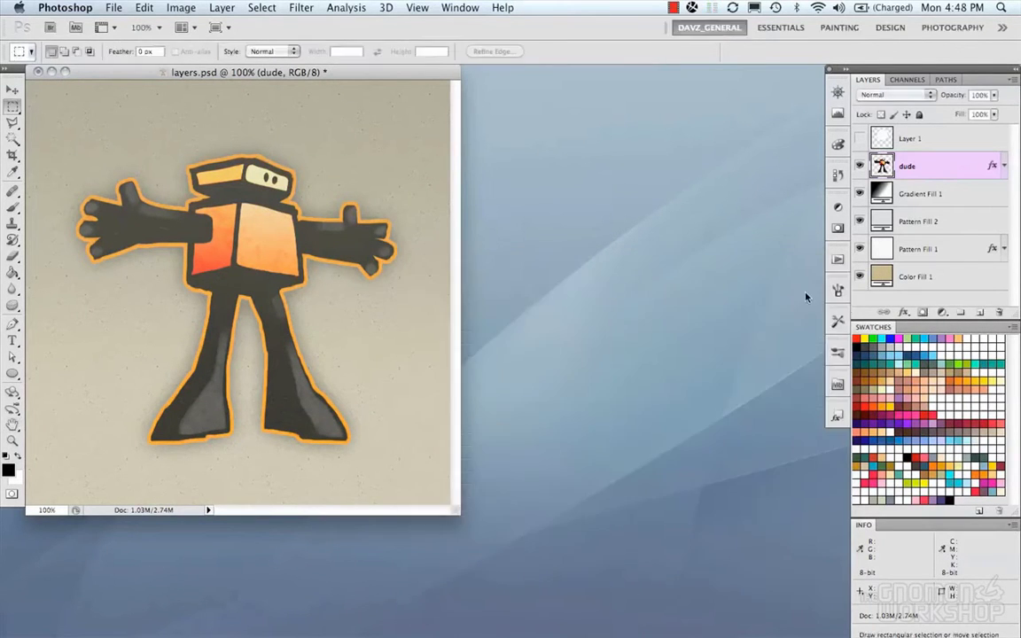
Add a layer mask to the dude layer, paint black strokes on it across the character, and undo the strokes.
click(923, 313)
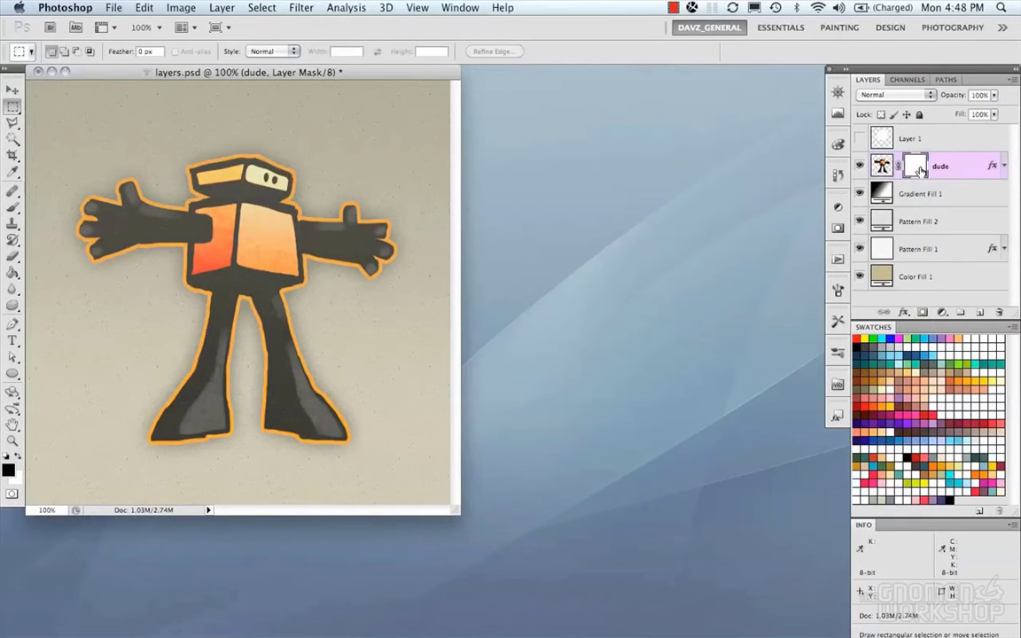
key(b)
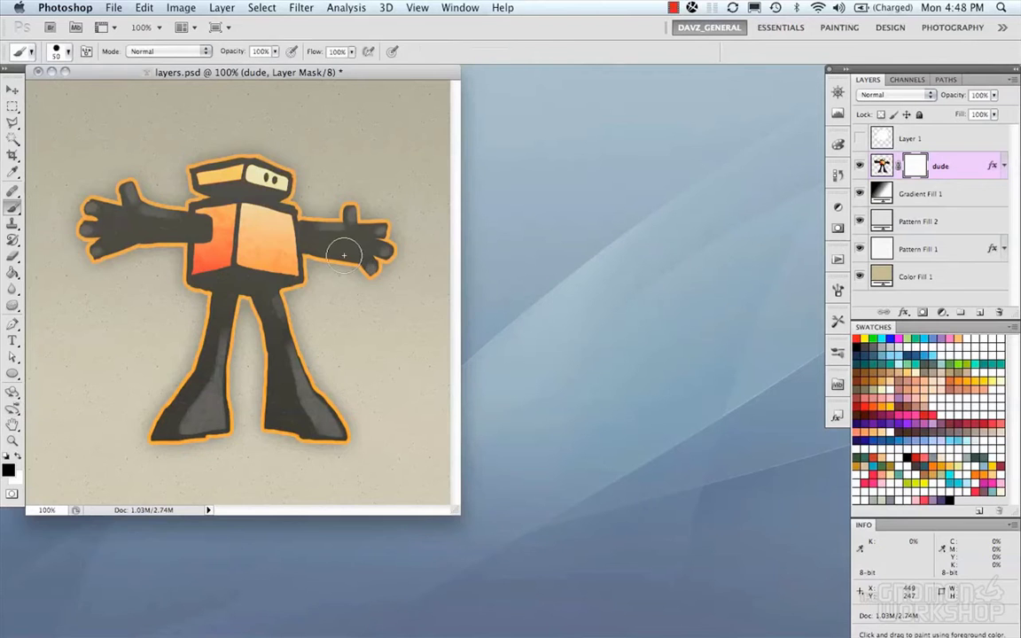
mouse_move(151, 223)
mouse_down()
mouse_move(231, 284)
mouse_move(324, 390)
mouse_up()
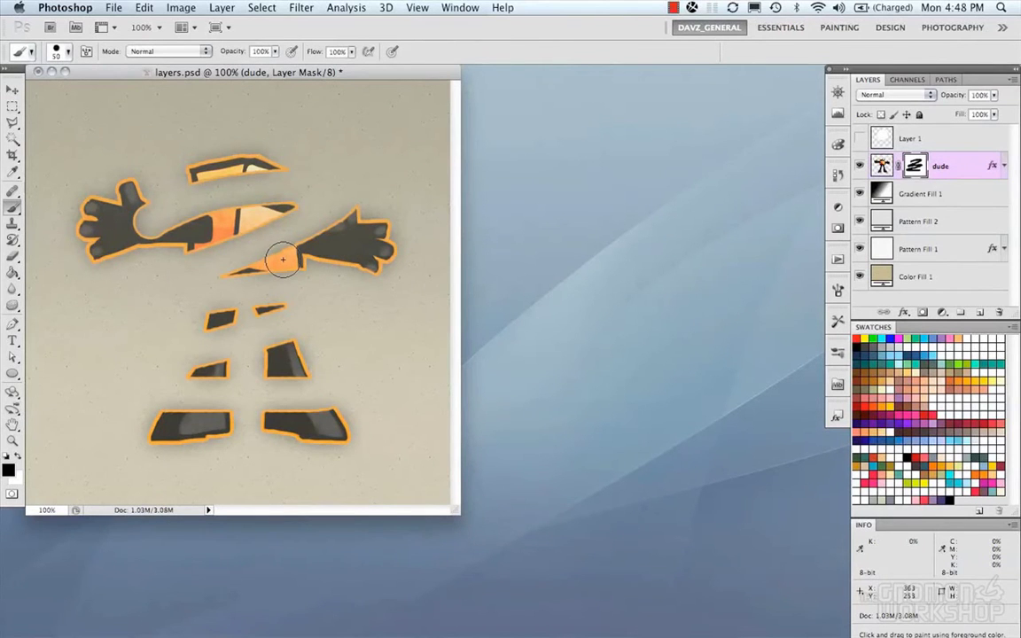
key(ctrl+alt+z)
key(ctrl+alt+z)
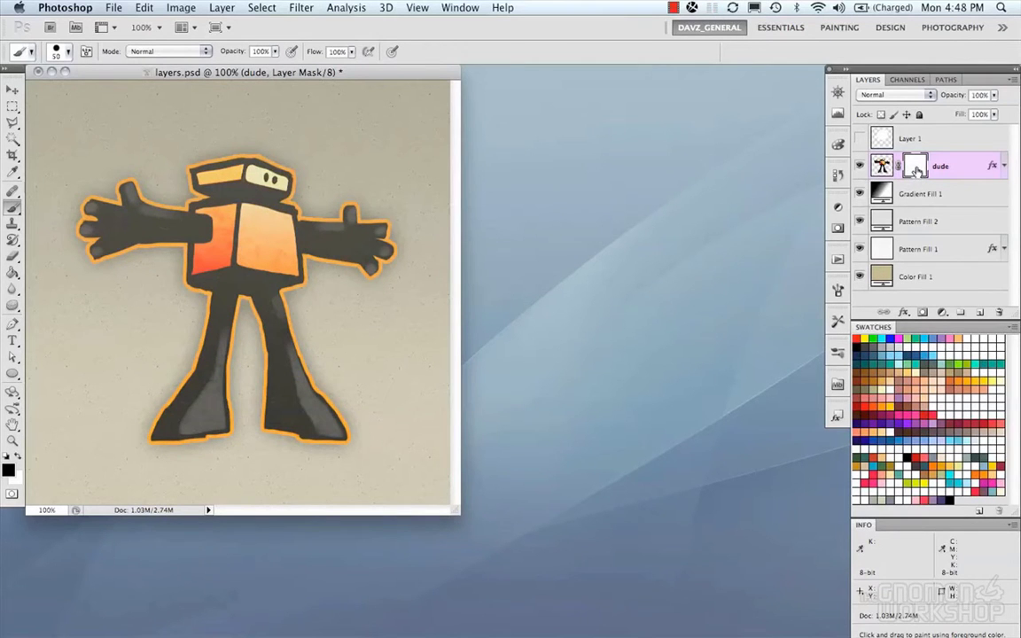
Delete the dude layer's mask.
right_click(917, 169)
click(900, 193)
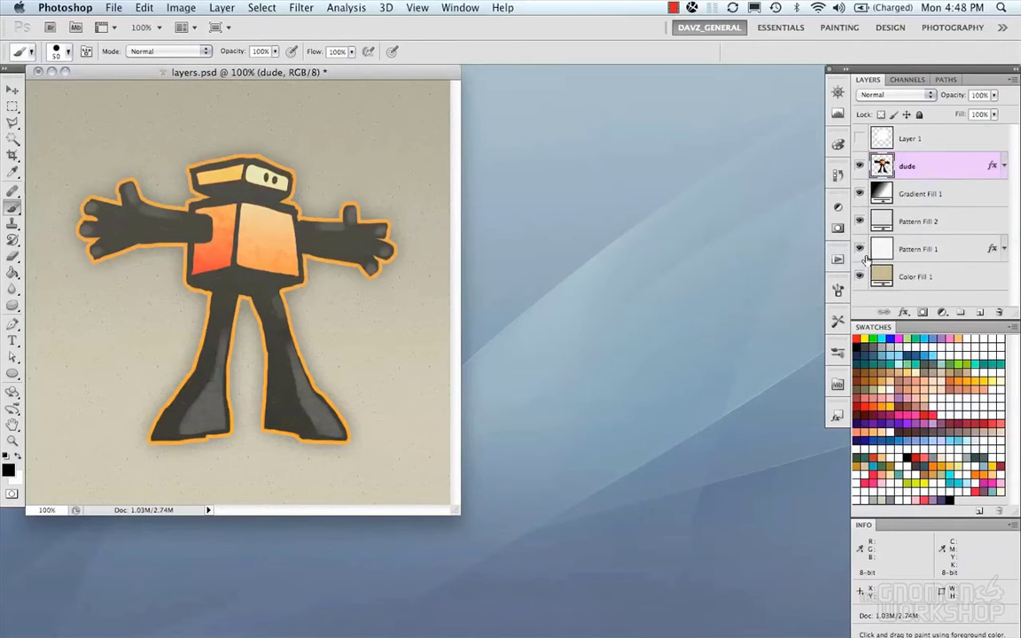
Try a Levels adjustment layer above the dude layer, testing its shadow slider, and delete it.
click(943, 315)
click(942, 316)
click(943, 316)
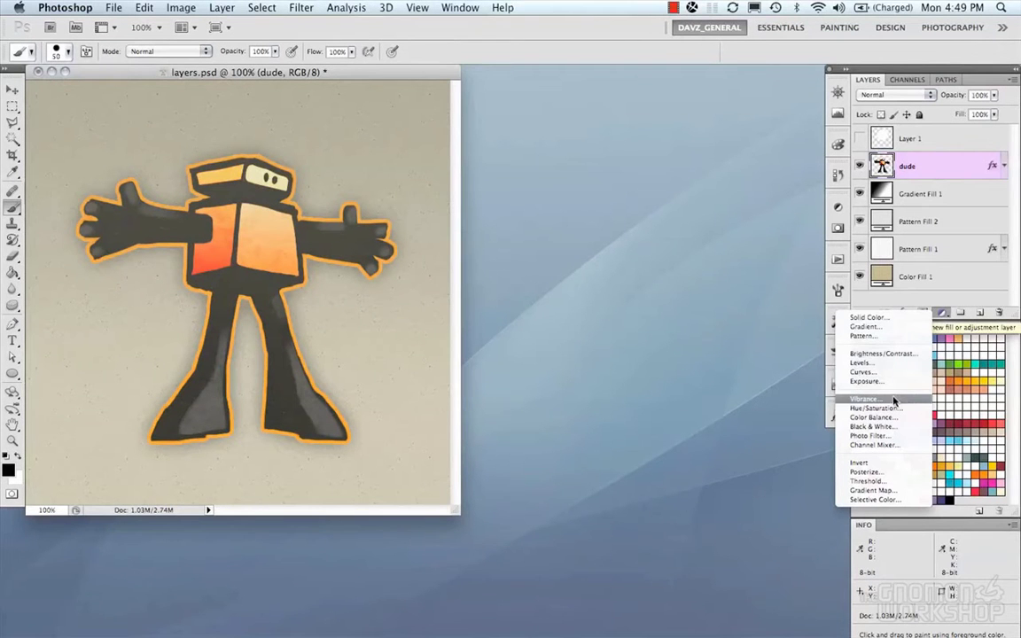
click(887, 362)
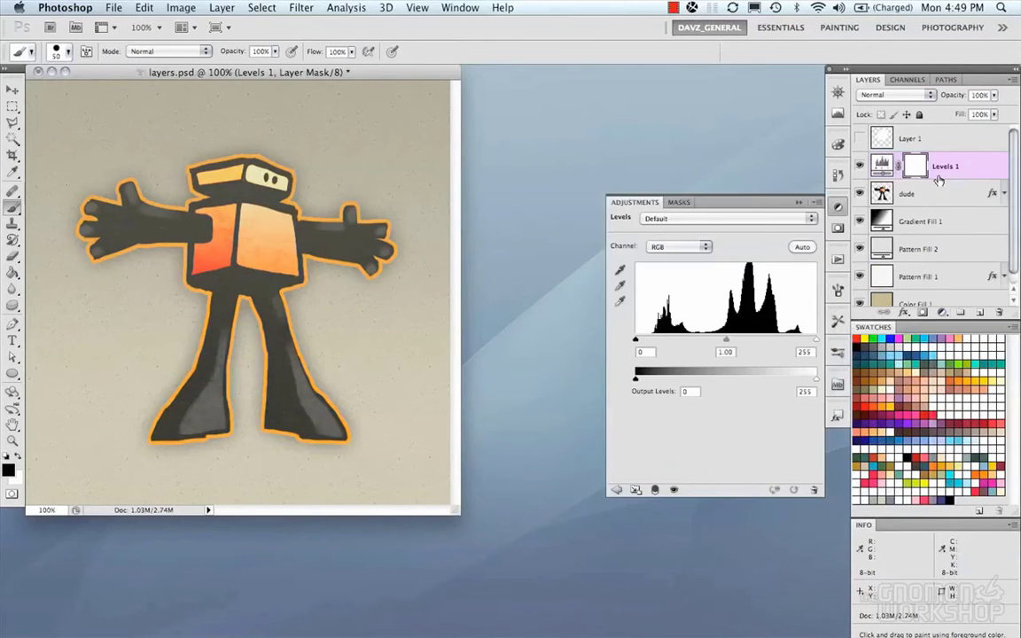
drag(644, 344, 612, 346)
click(838, 207)
drag(944, 166, 999, 313)
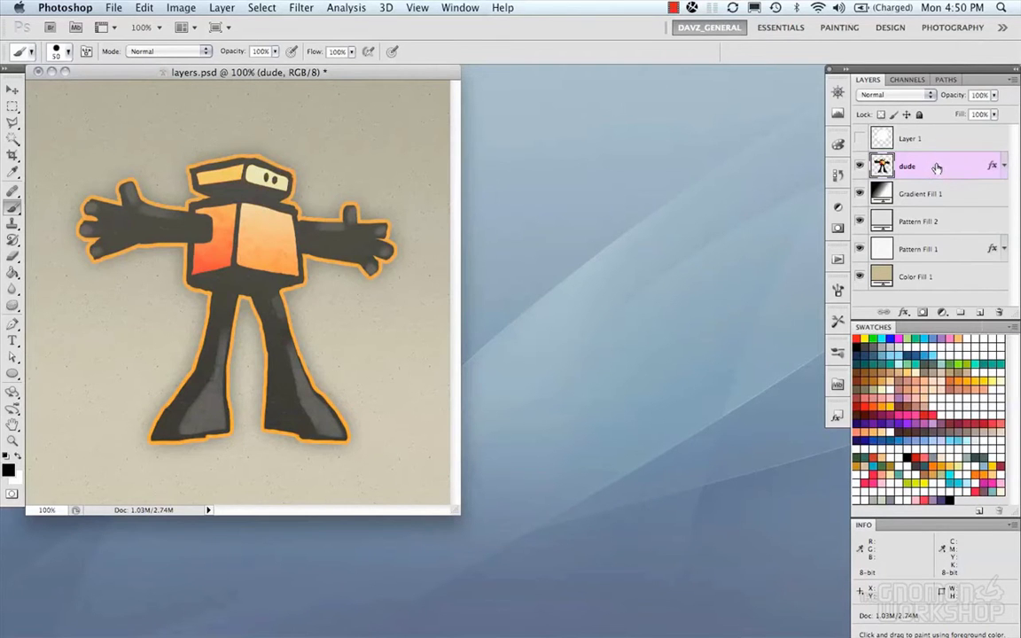
Select Layer 1, dude and Gradient Fill 1 in turn, reselect dude, and toggle its visibility off and on.
click(913, 135)
click(918, 169)
click(918, 192)
click(918, 171)
click(859, 167)
click(860, 167)
Show Layer 1, display only the dude layer, restore the other layers' visibility, and hide Layer 1 again.
click(859, 140)
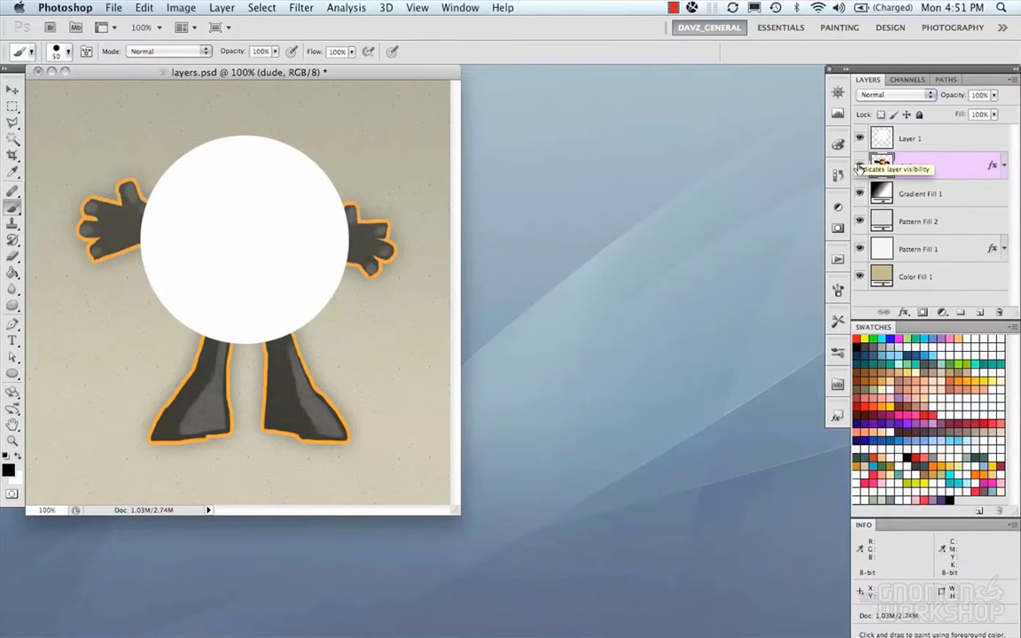
alt+click(859, 165)
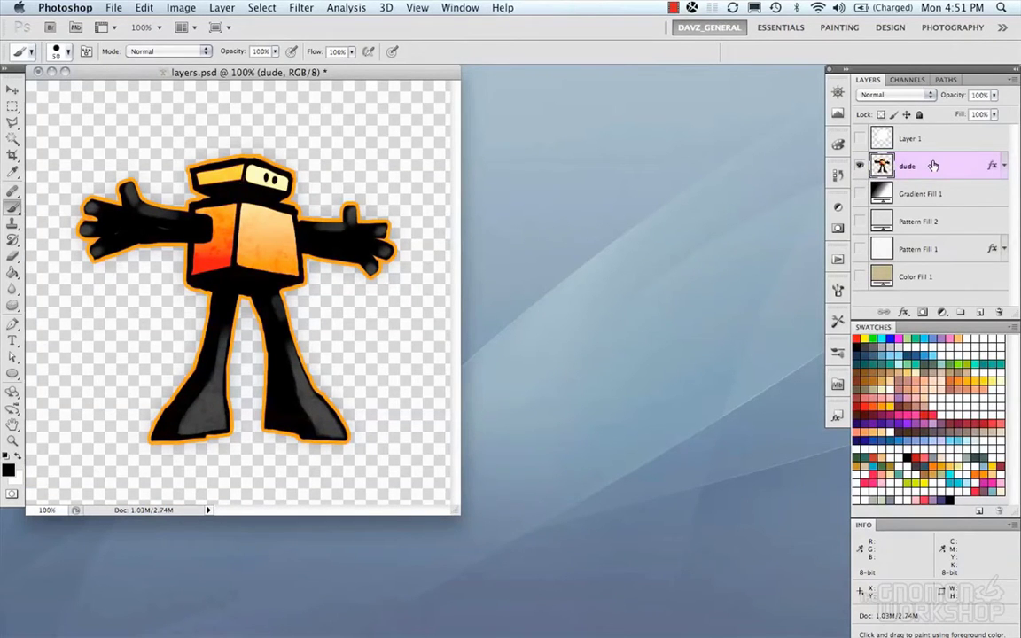
alt+click(859, 167)
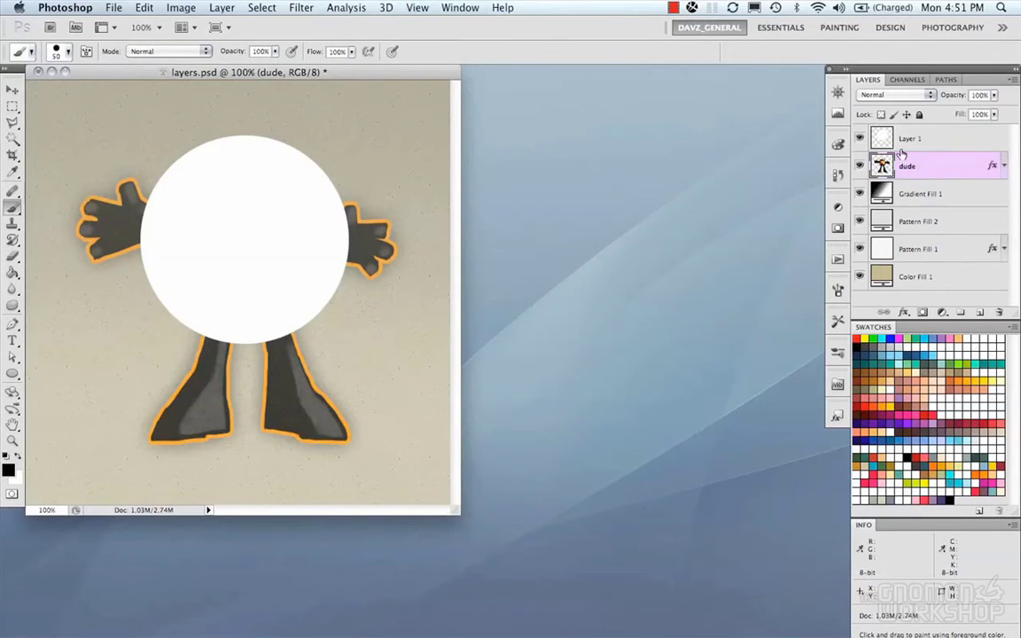
click(859, 139)
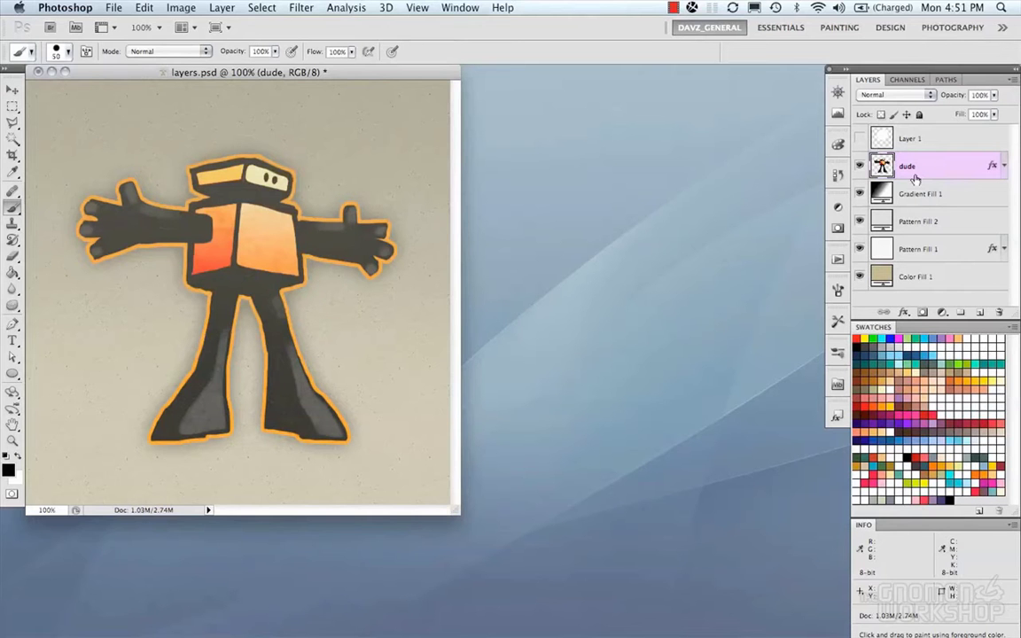
Load the dude layer's outline as a selection, deselect it, and look through the layer's visibility and color-label options.
super+click(882, 167)
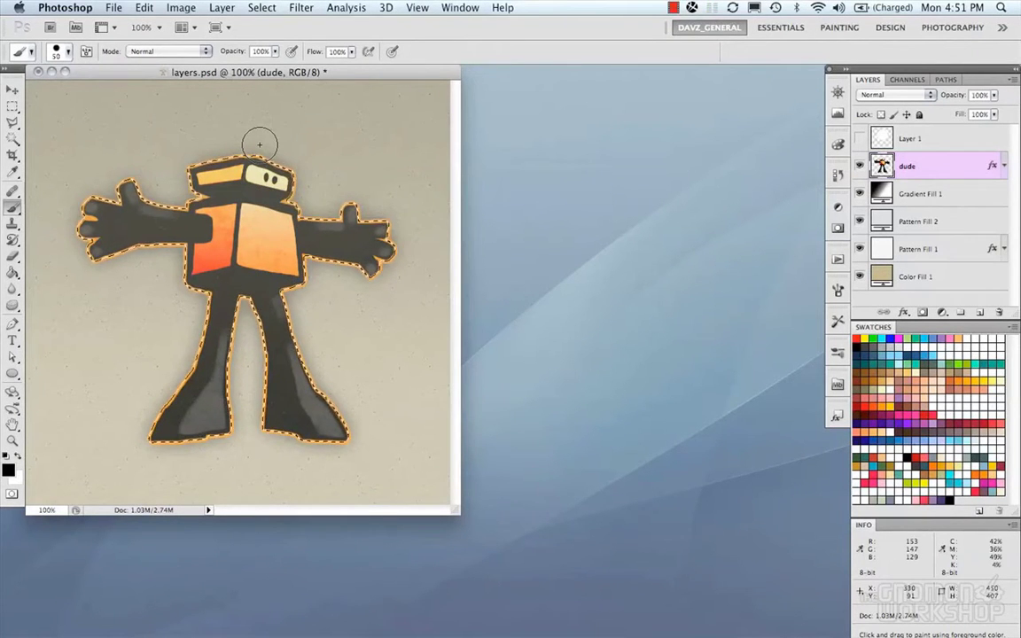
key(super+d)
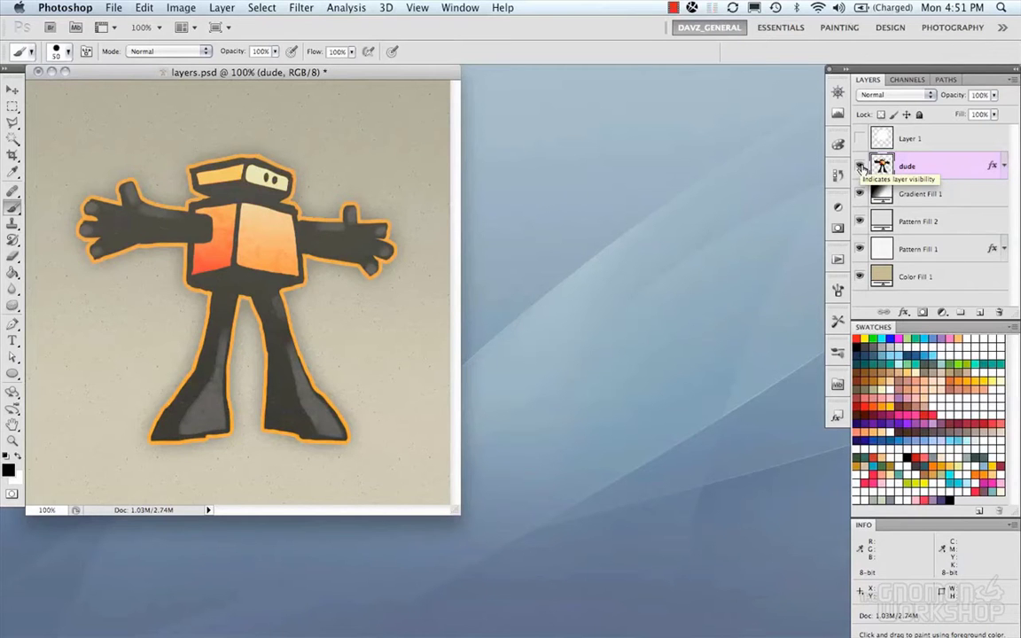
right_click(860, 169)
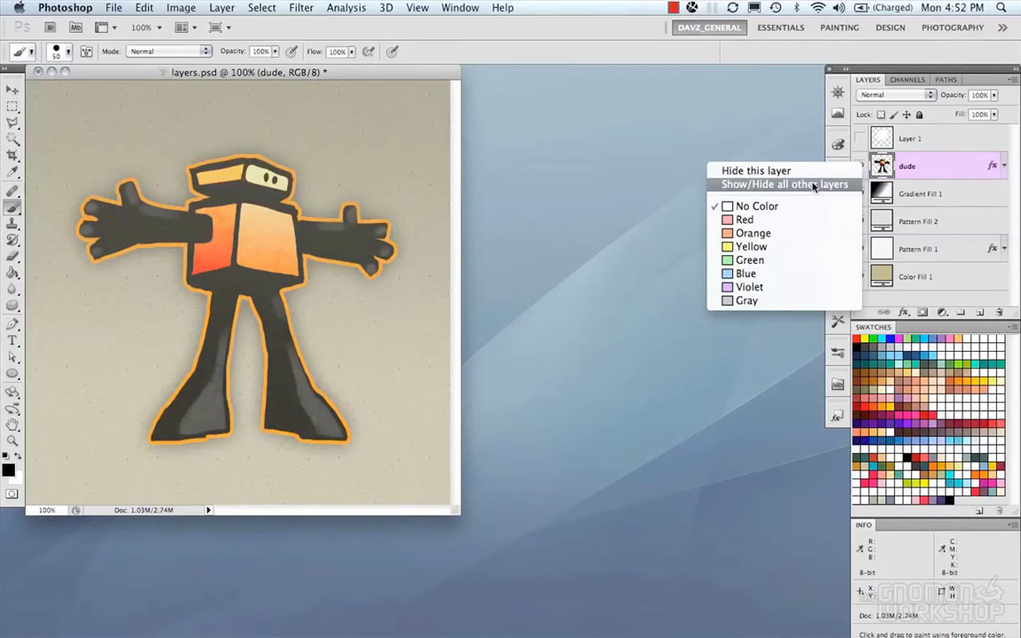
click(784, 220)
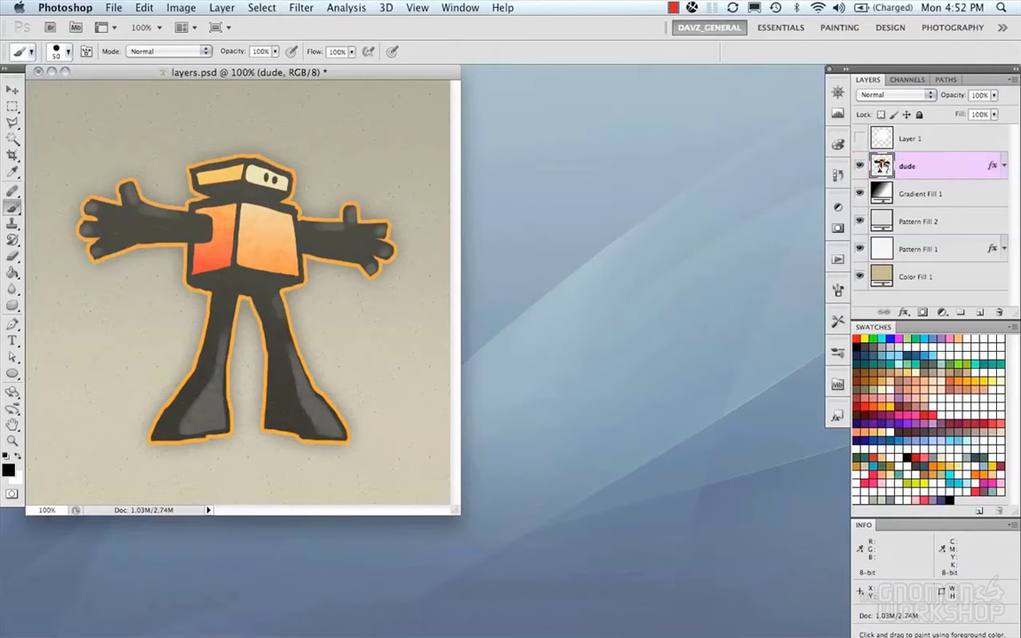
Rename the dude layer to DUDE and assign it a red color label in its layer properties.
right_click(947, 171)
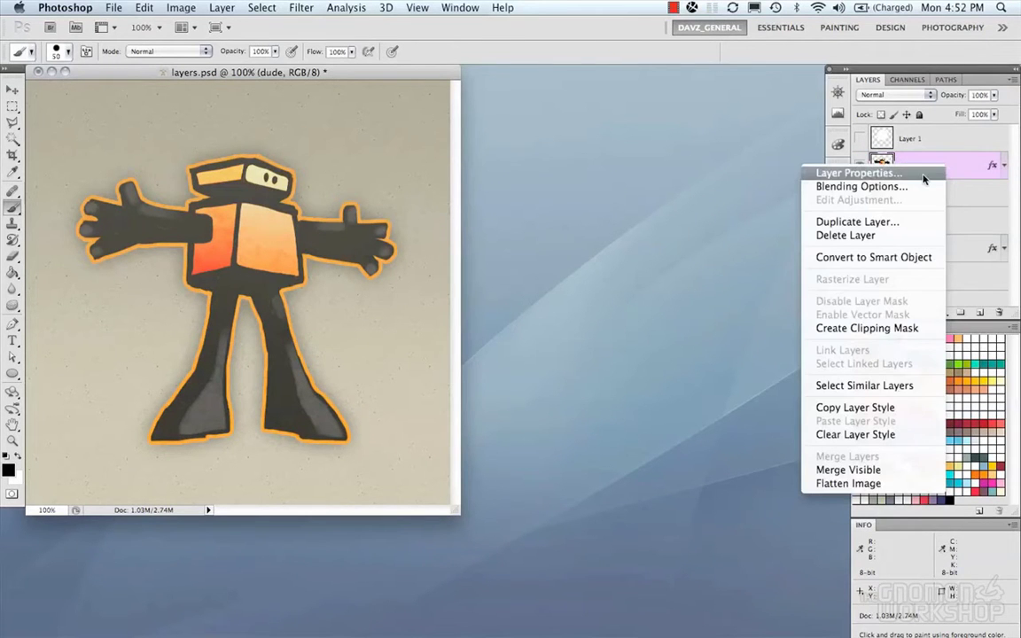
click(923, 175)
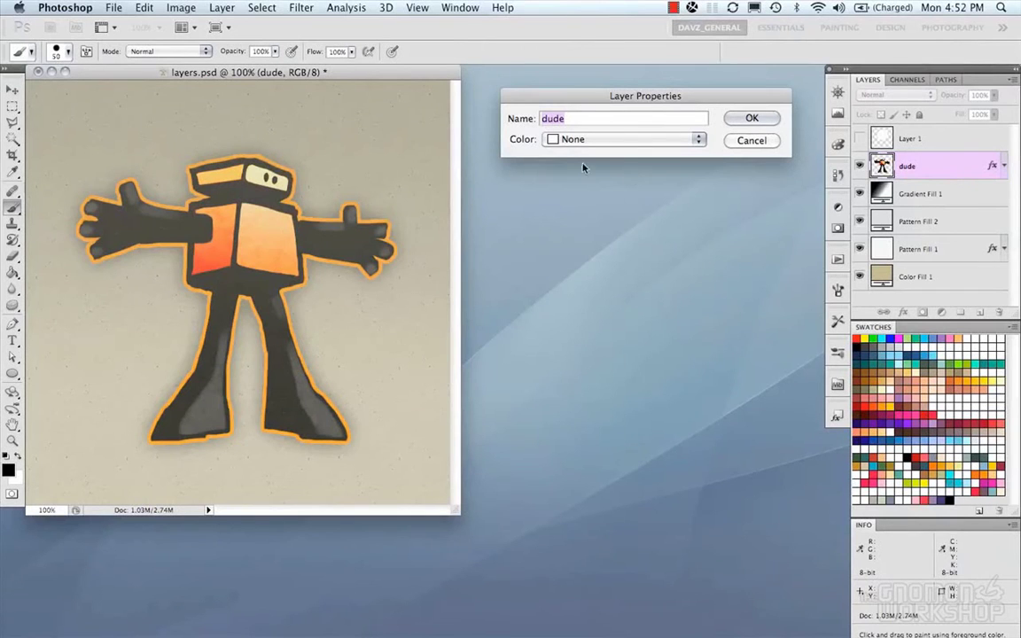
text(DAVE)
key(BackSpace)
key(BackSpace)
text(DE)
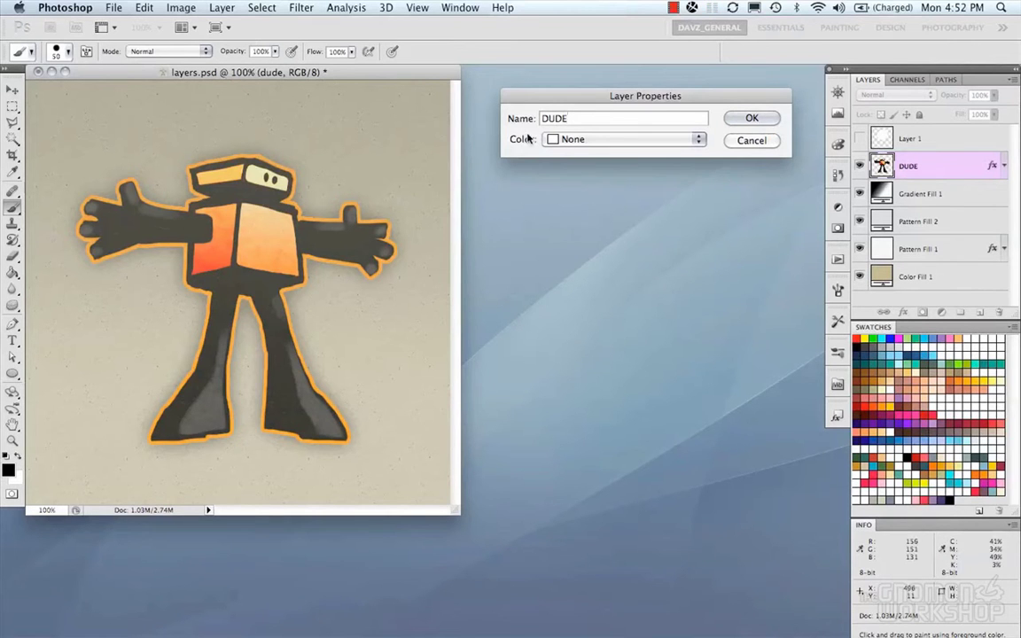
click(581, 140)
click(581, 164)
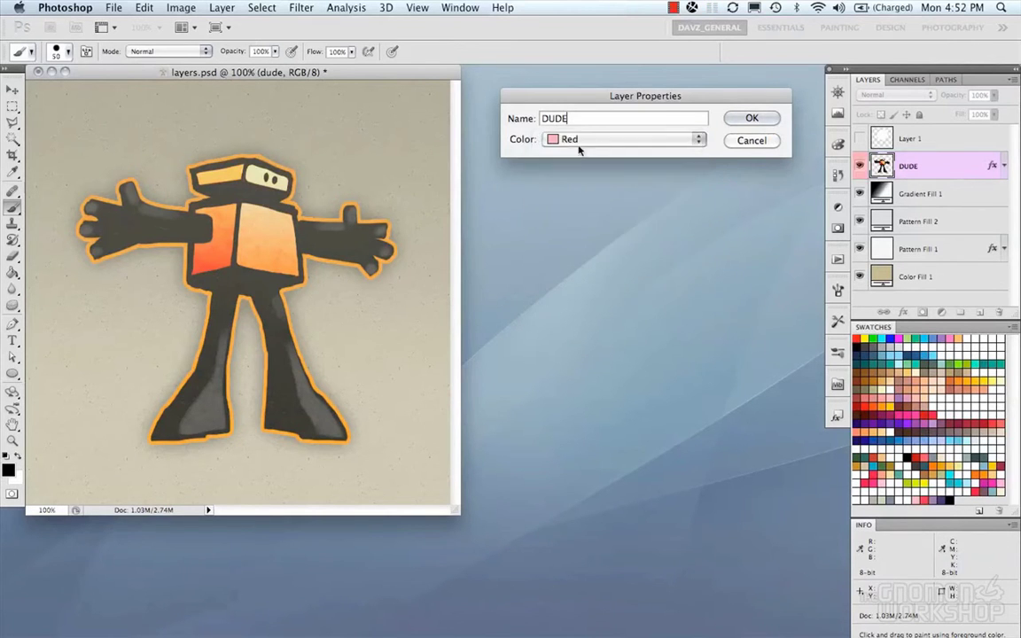
click(752, 118)
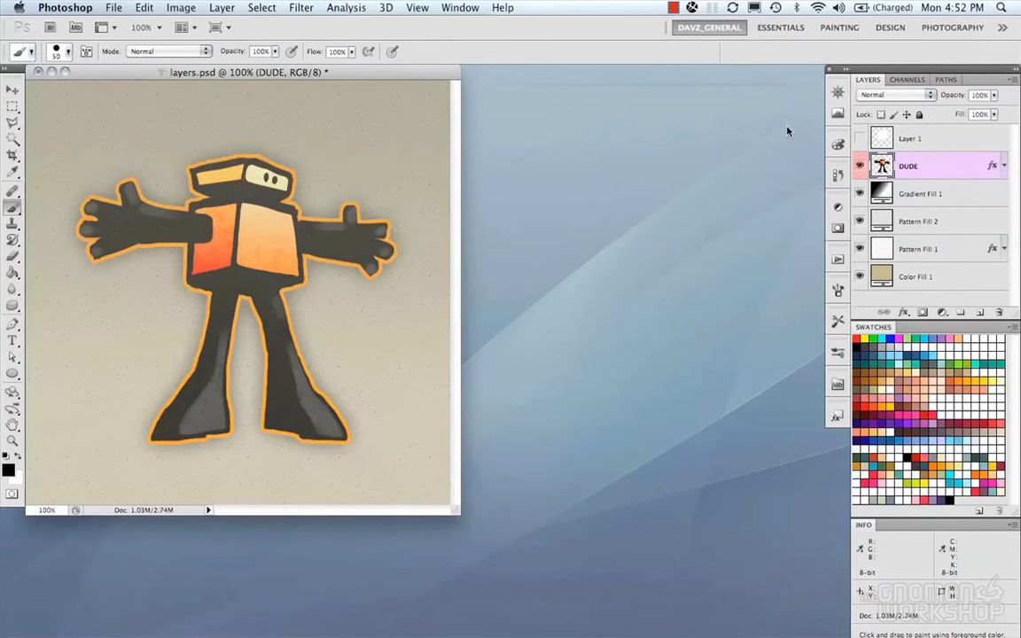
Look at the DUDE layer's blending options and close them without making changes.
right_click(934, 173)
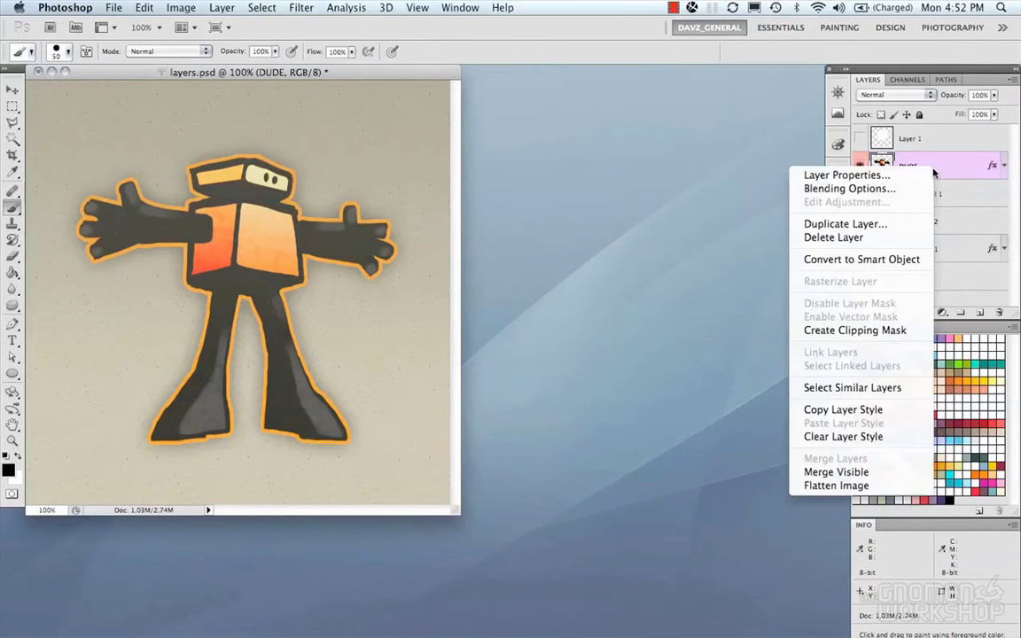
click(909, 188)
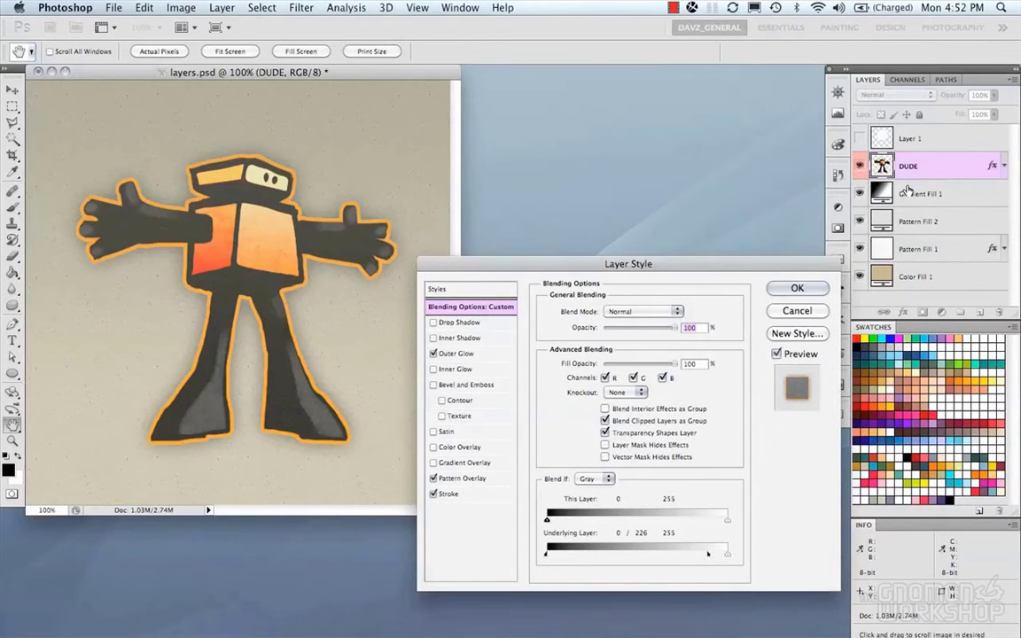
click(798, 312)
Examine the destination document choices for duplicating the DUDE layer, and cancel the duplication.
right_click(949, 169)
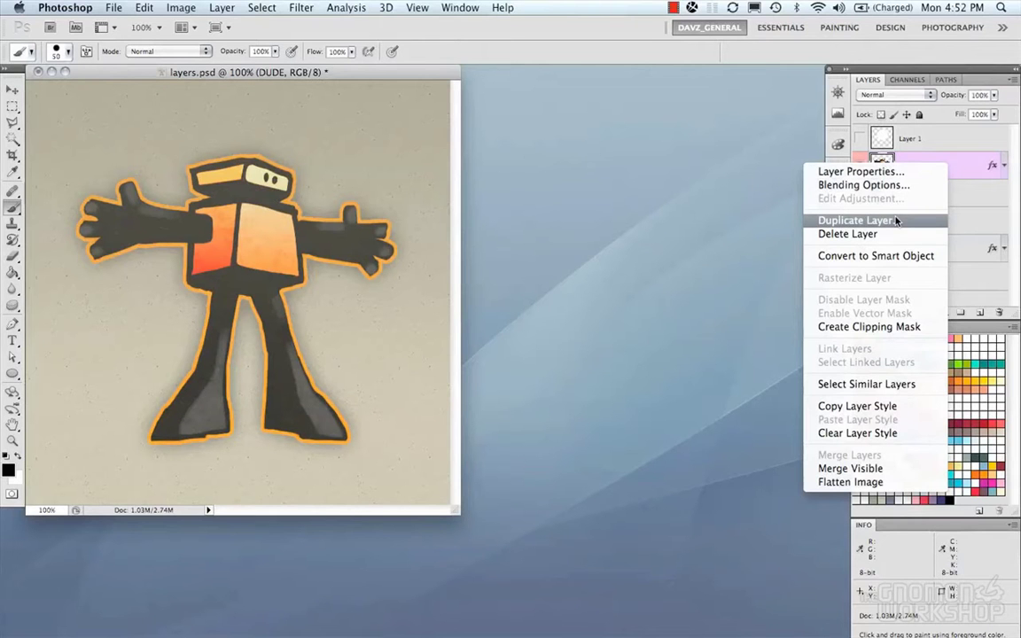
click(945, 166)
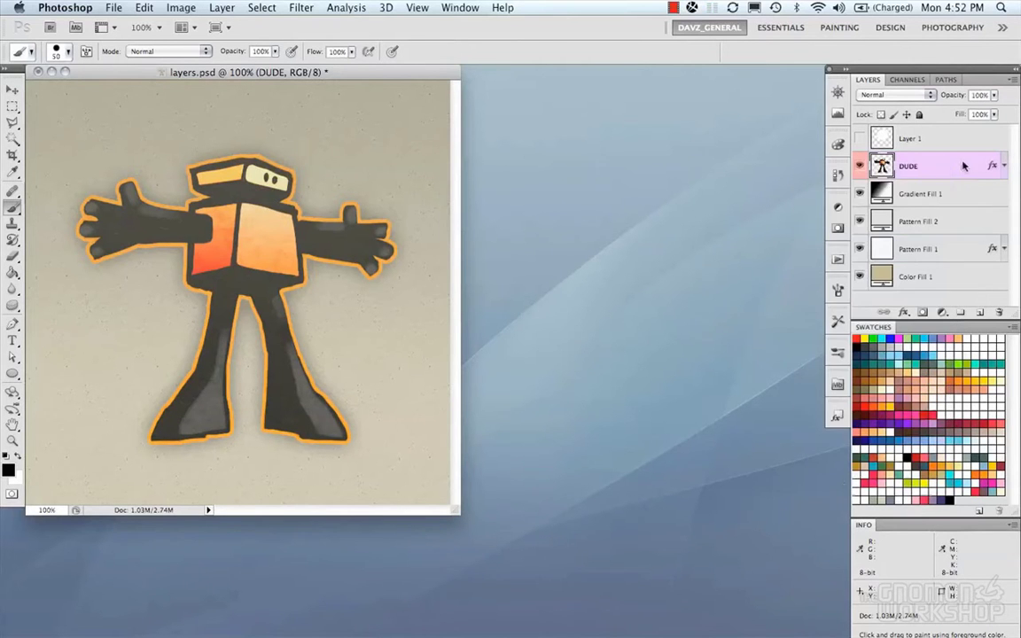
right_click(944, 166)
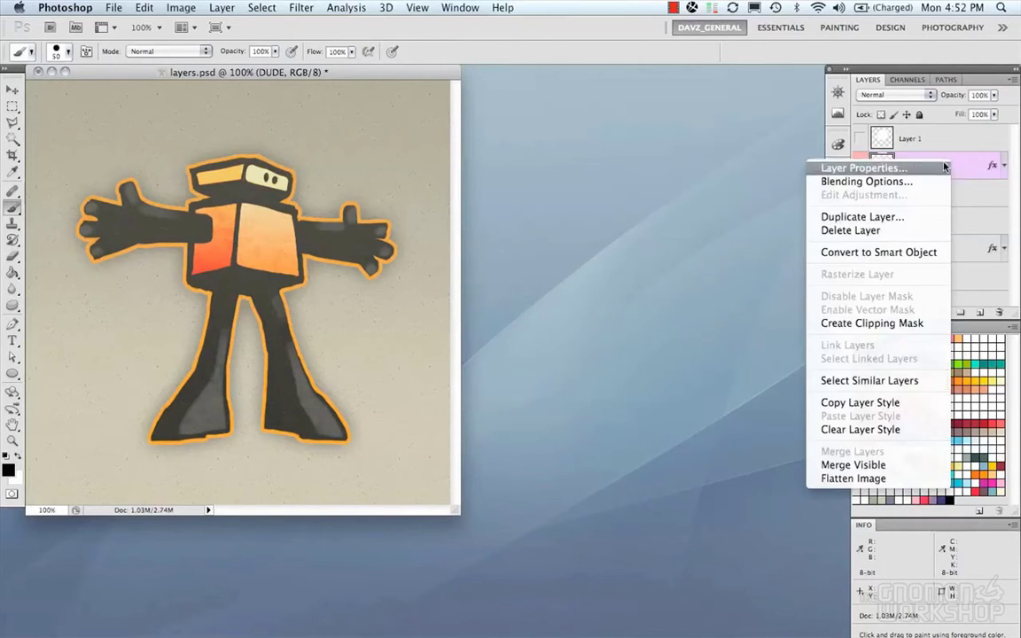
click(864, 217)
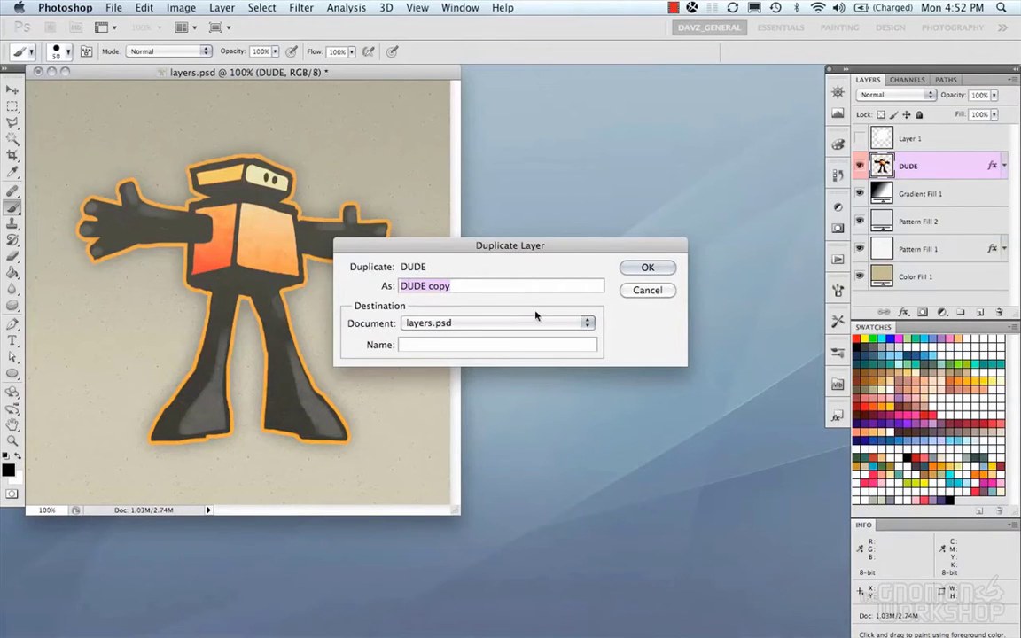
click(511, 326)
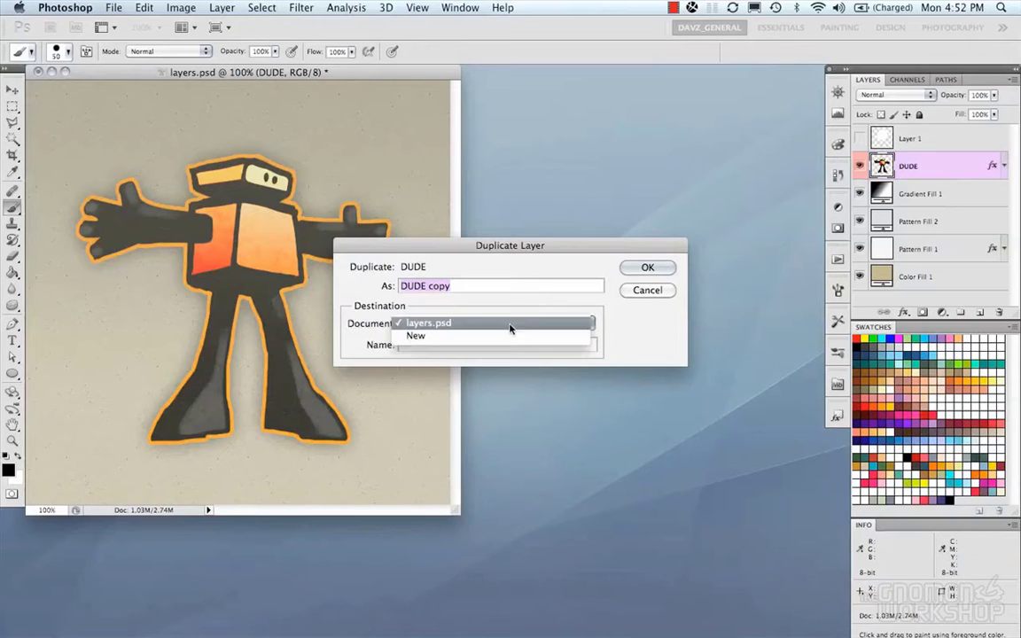
click(447, 324)
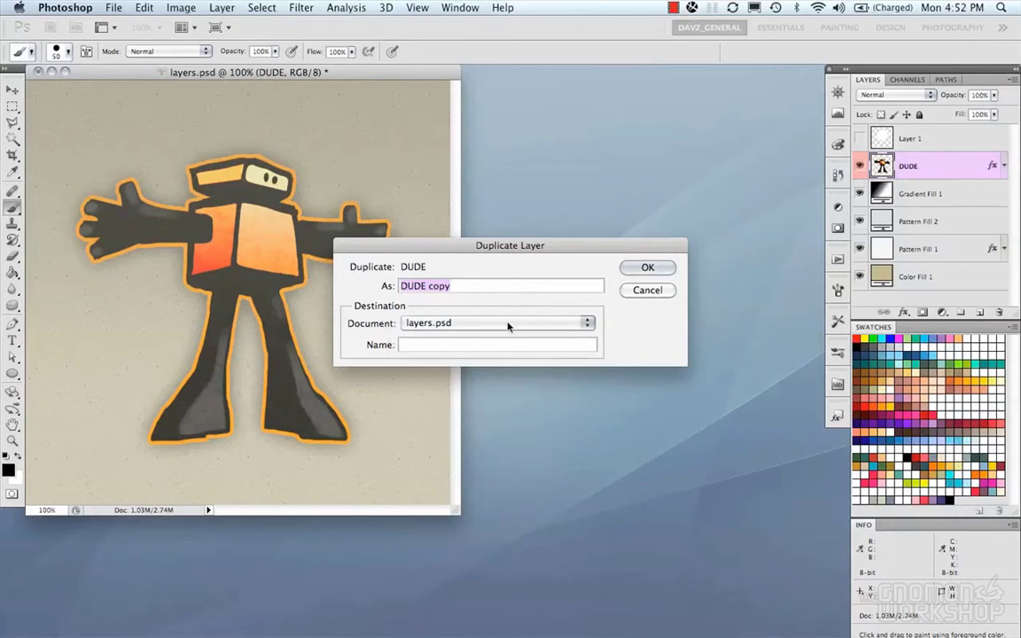
click(647, 291)
Request deletion of the DUDE layer and decline it, delete the layer directly instead, and undo the deletion.
right_click(849, 163)
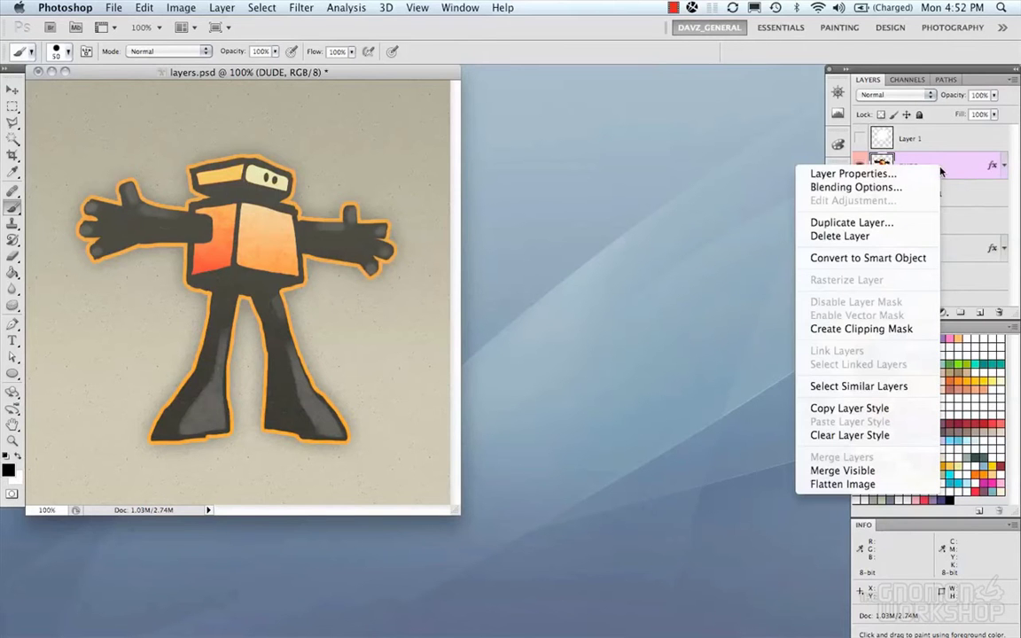
click(882, 236)
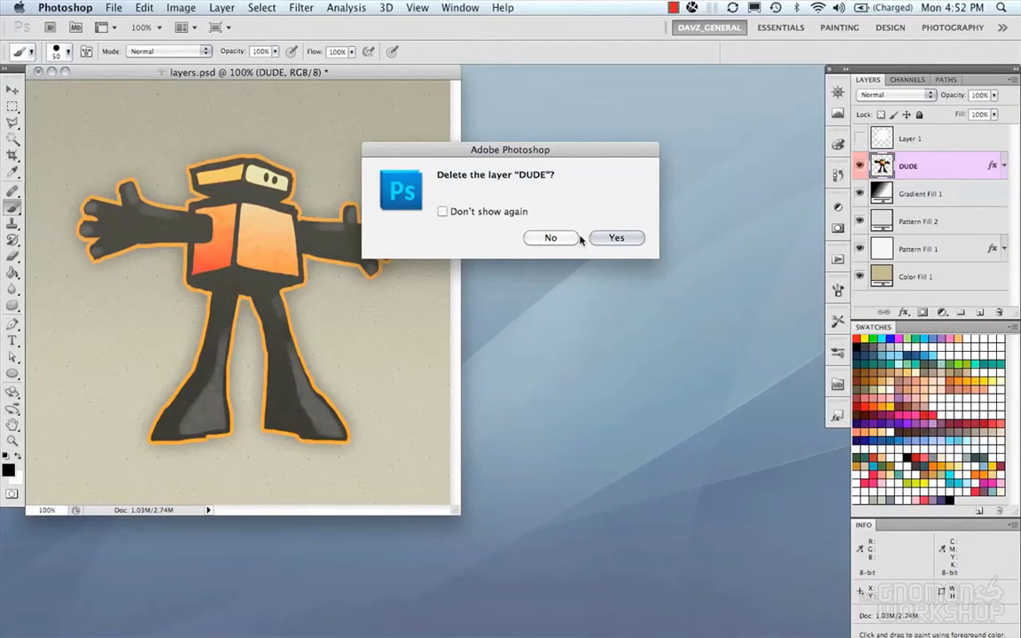
click(550, 238)
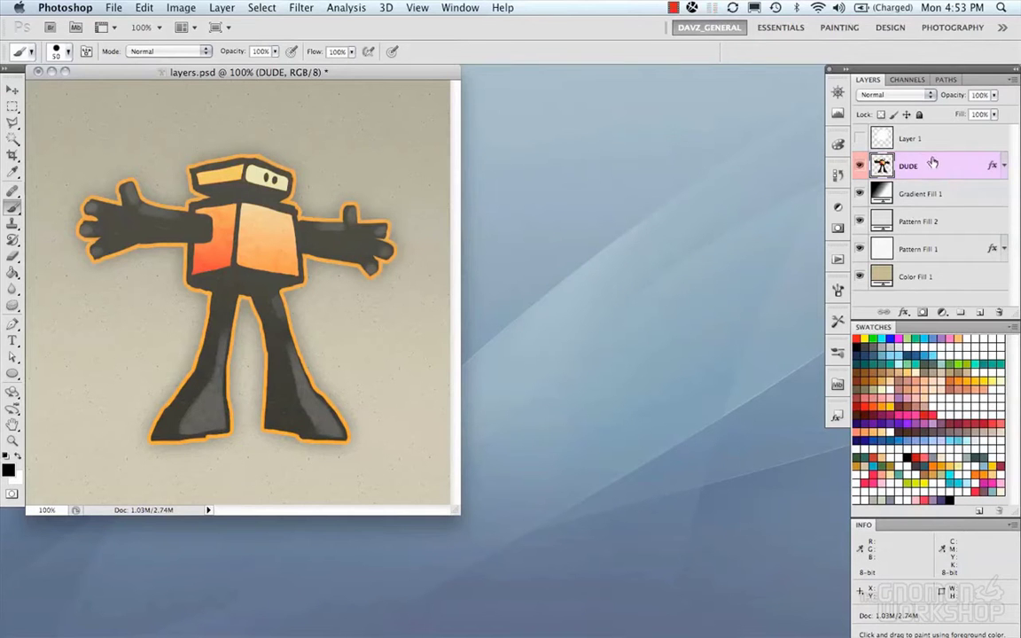
drag(935, 165, 999, 312)
key(super+z)
key(super+z)
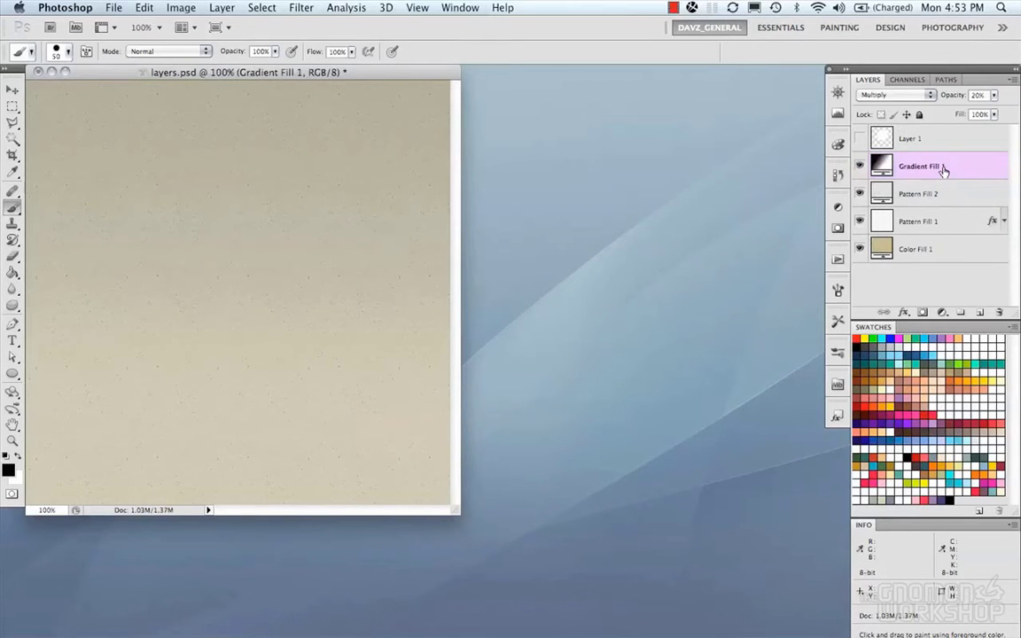
key(super+z)
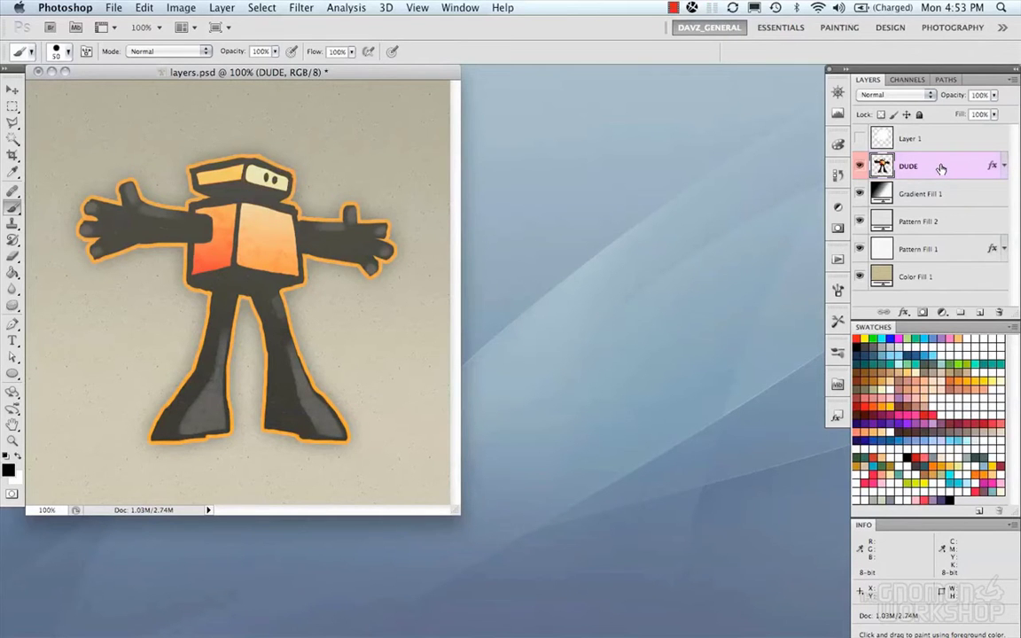
Try two quick ways of duplicating the DUDE layer, undoing each copy.
right_click(942, 167)
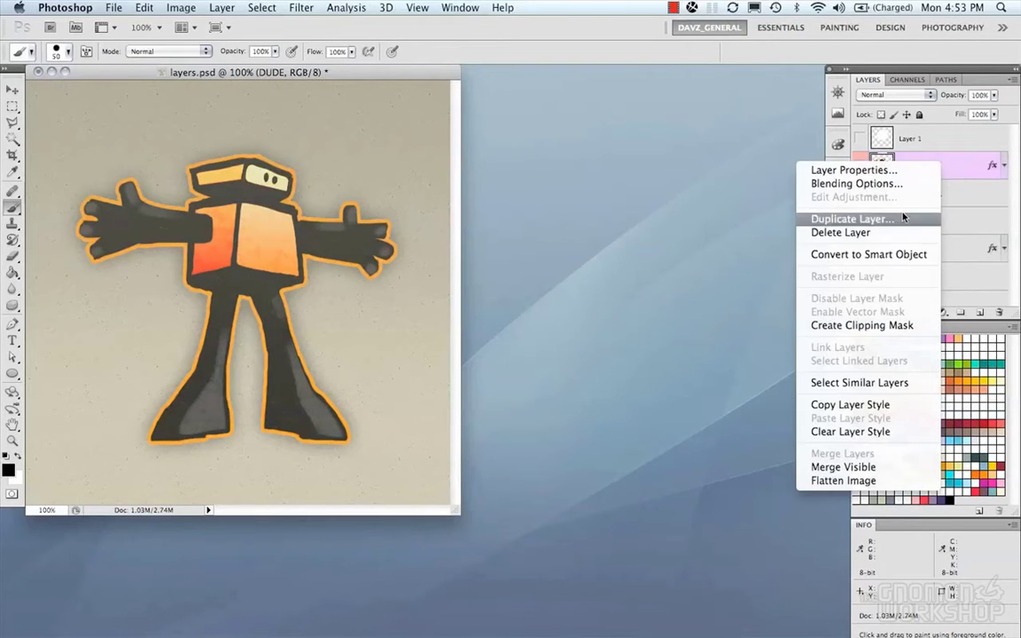
click(965, 162)
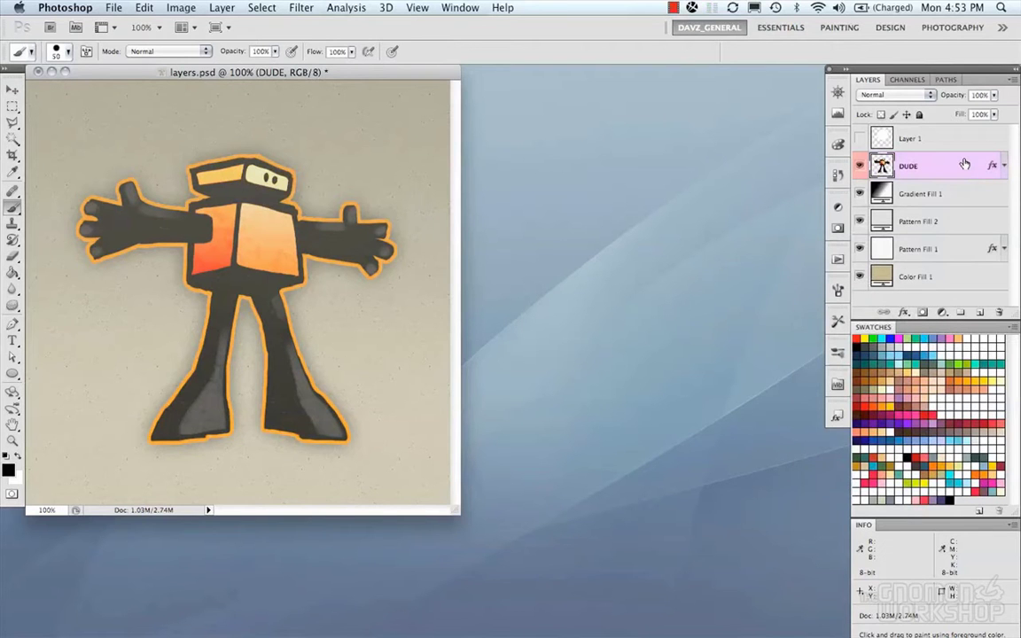
key(ctrl+j)
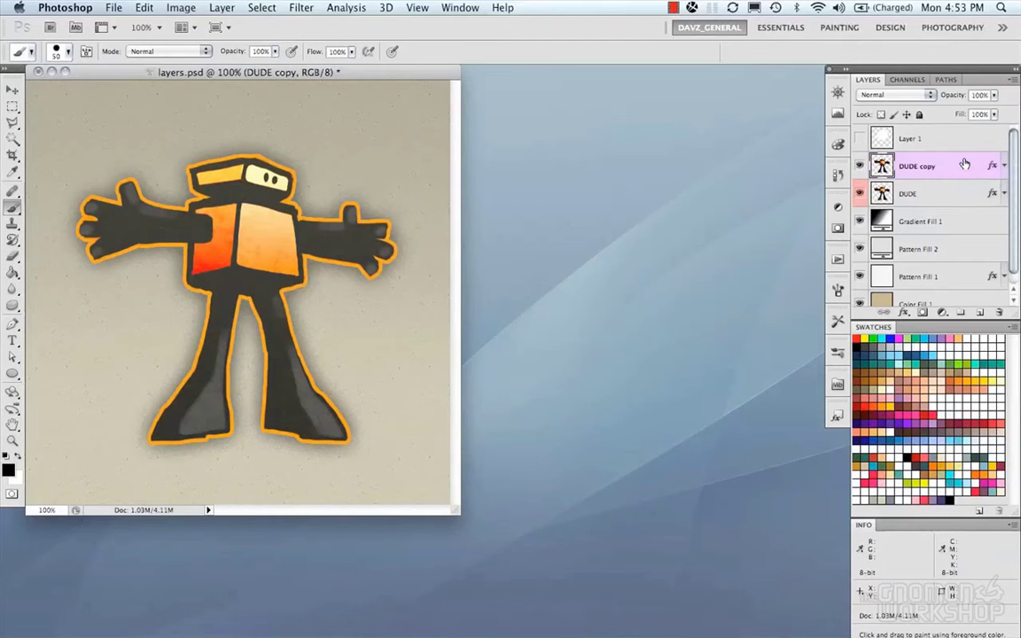
key(ctrl+z)
drag(958, 168, 982, 318)
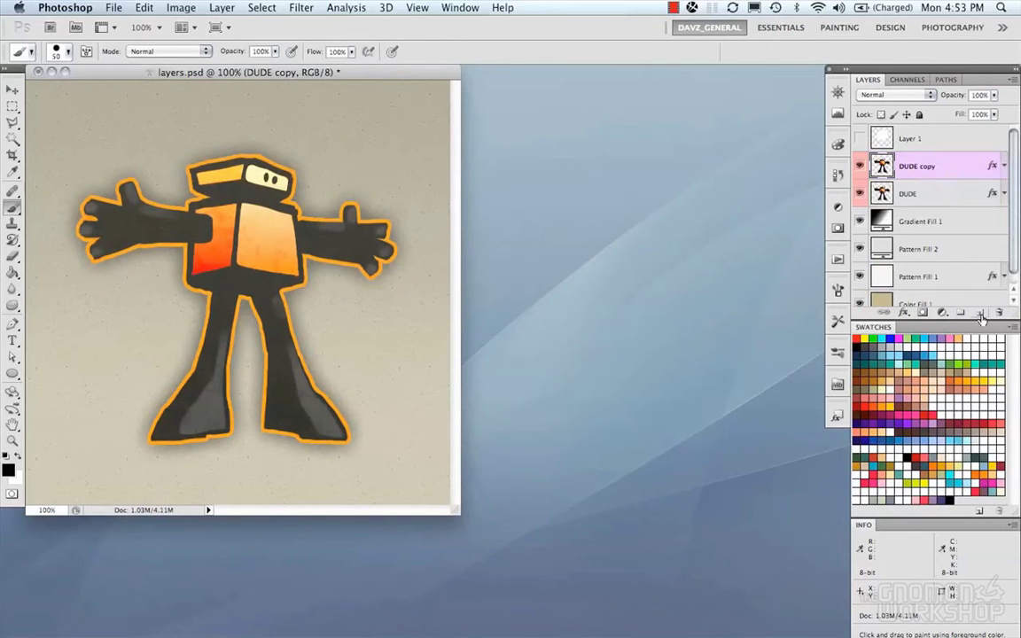
key(super+z)
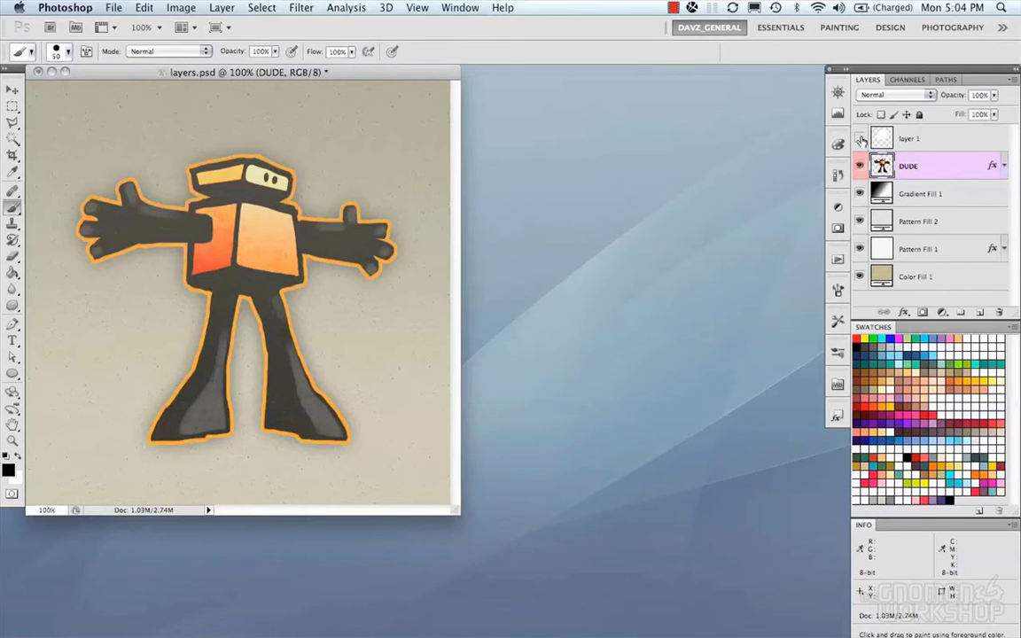
Show layer 1, rename it Circle, and move it directly below the DUDE layer.
click(859, 138)
click(906, 139)
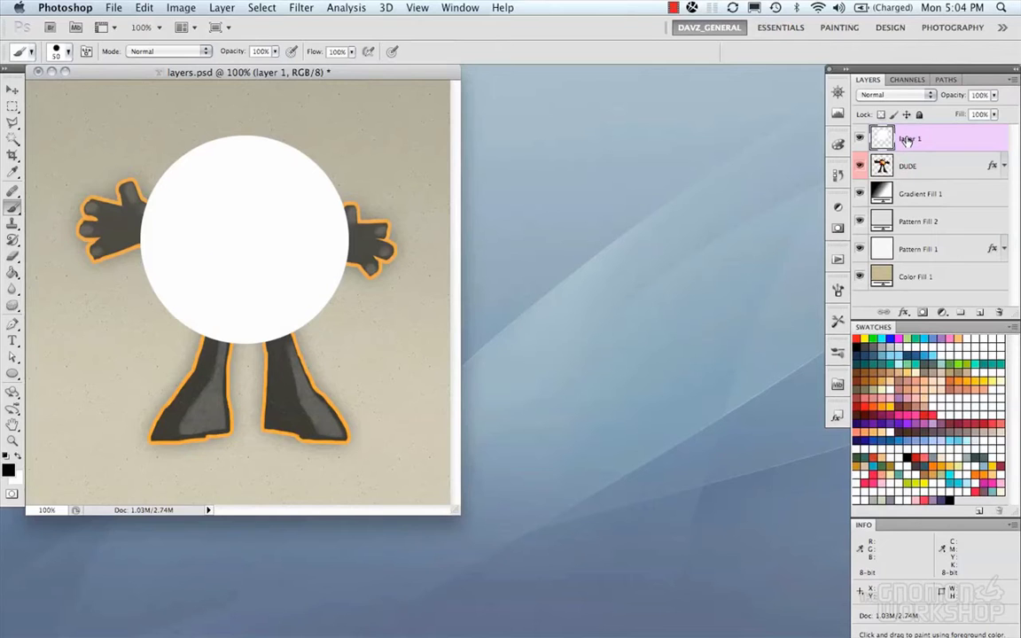
double_click(912, 140)
text(Circle)
key(Return)
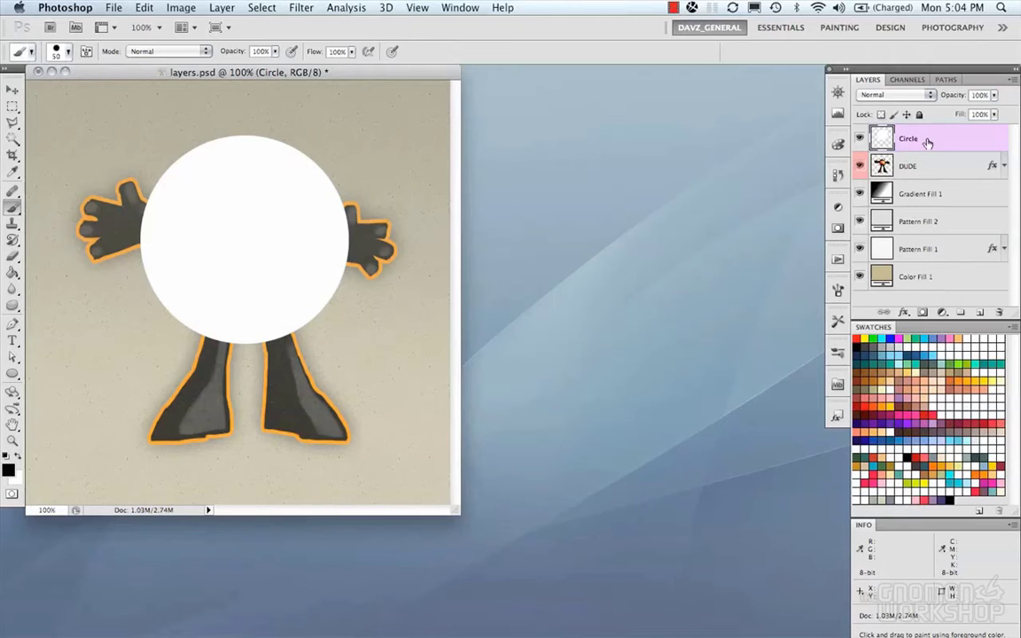
drag(927, 140, 926, 171)
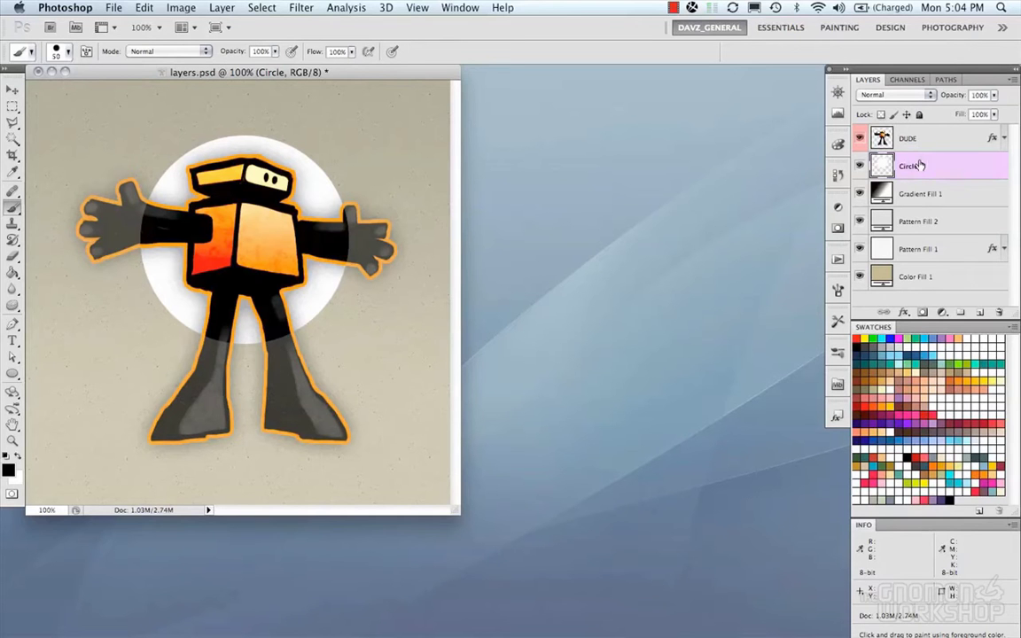
Try moving the DUDE layer below Circle and toward the bottom of the layer stack, undoing each move.
drag(914, 140, 919, 180)
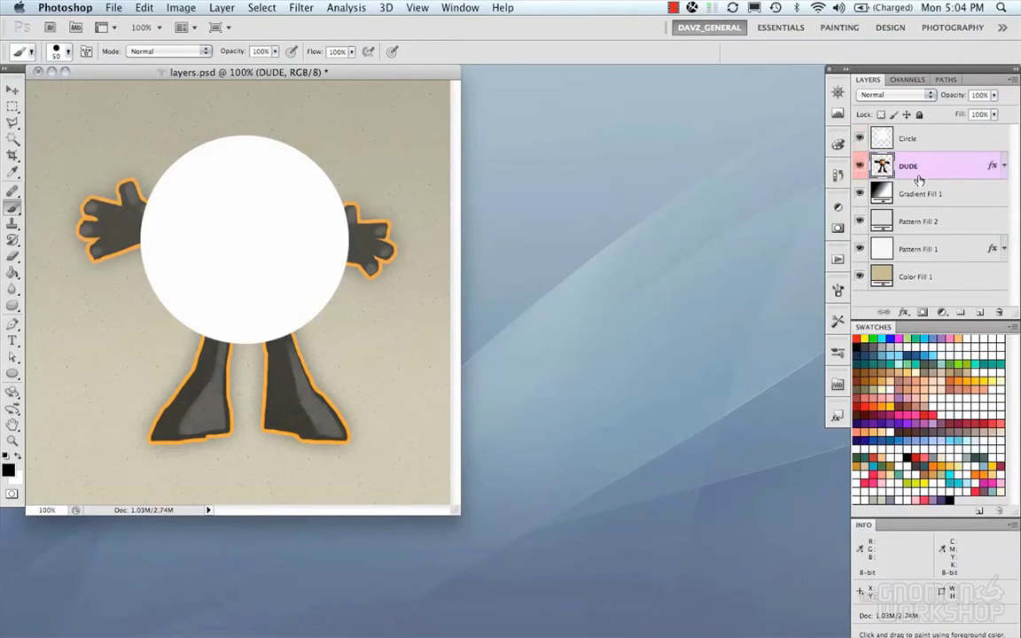
key(super+z)
drag(913, 146, 918, 270)
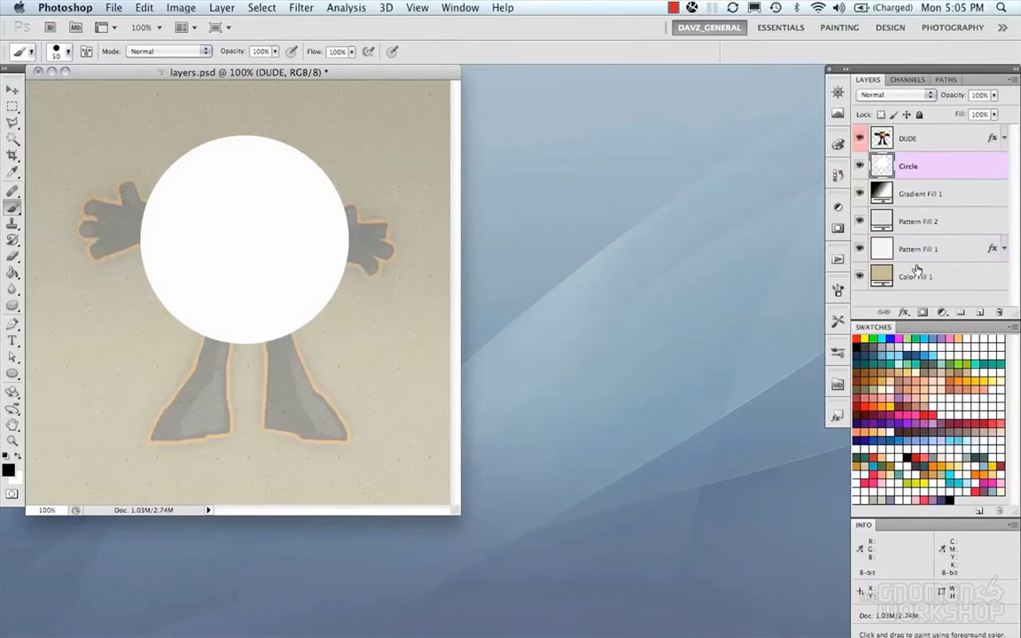
key(super+z)
Select each layer in turn down the stack, from DUDE to Color Fill 1.
click(922, 140)
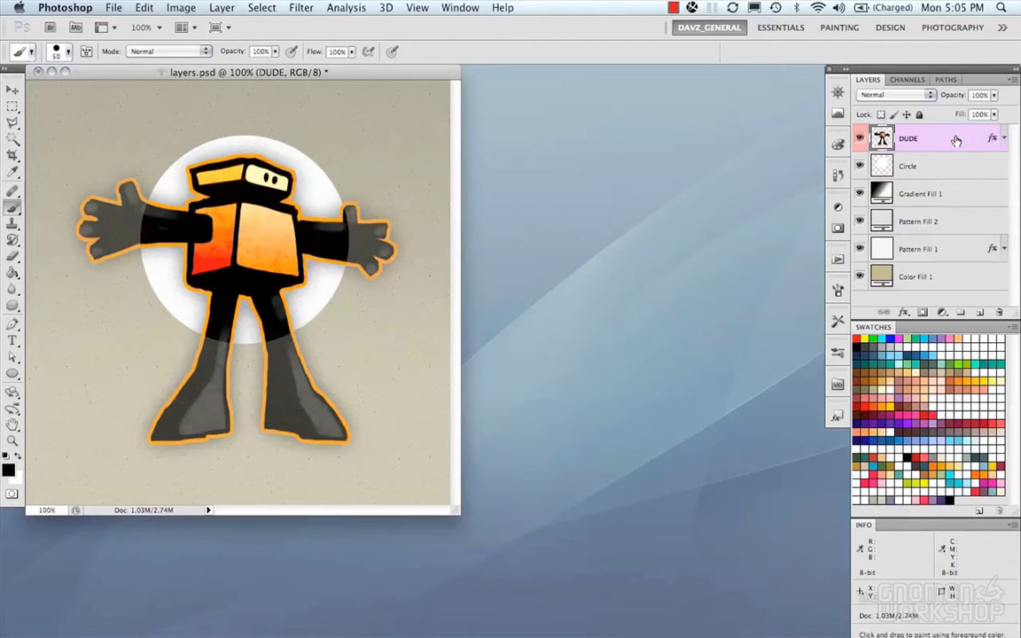
click(947, 166)
click(941, 193)
click(940, 220)
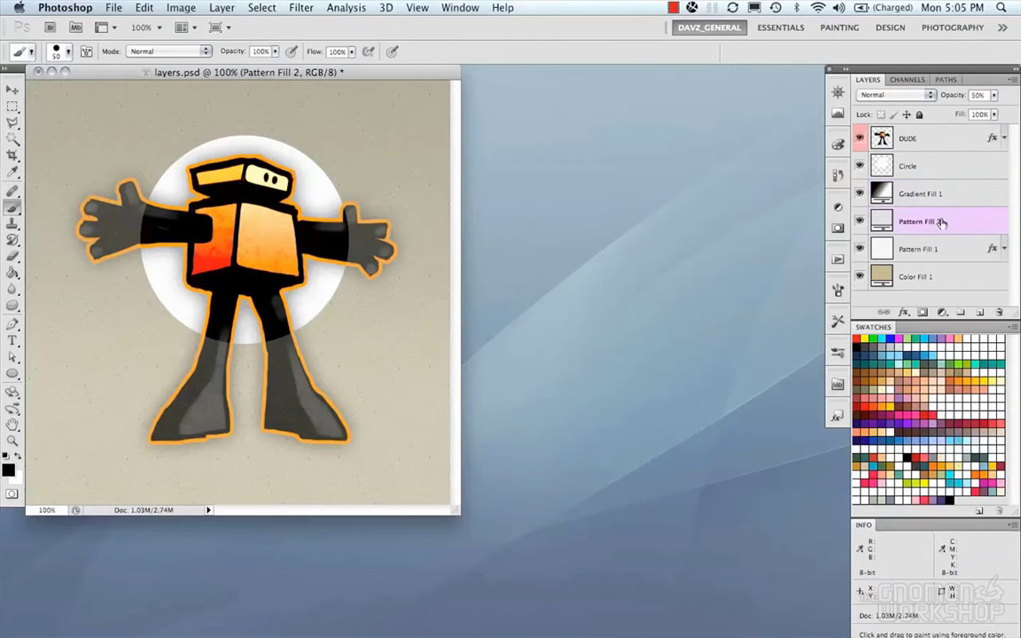
click(943, 249)
click(947, 273)
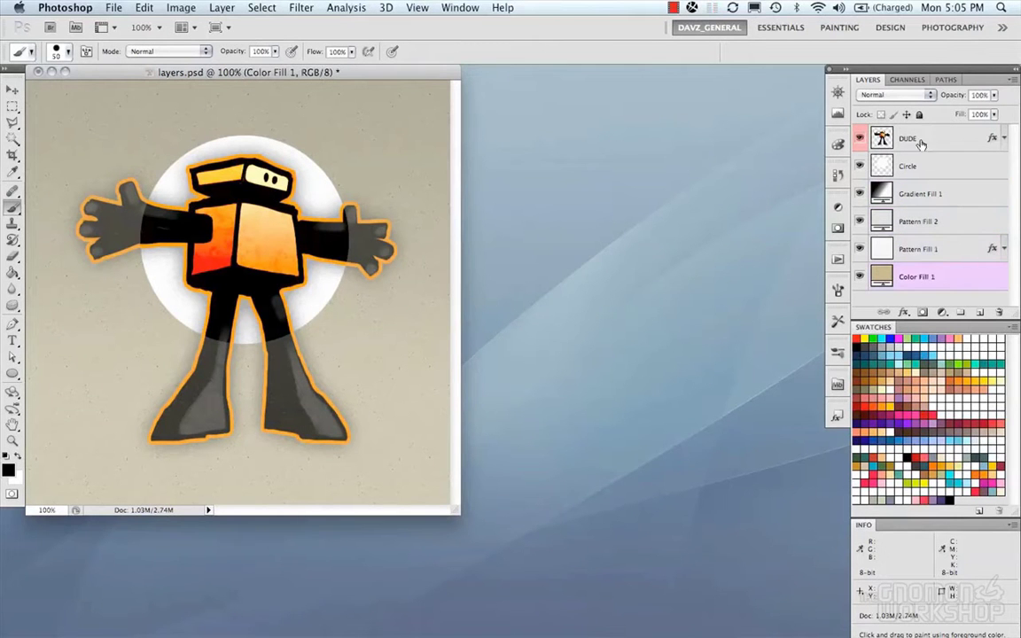
Try grouping the DUDE and Circle layers twice, reviewing the first group's contents and reversing each grouping.
click(929, 138)
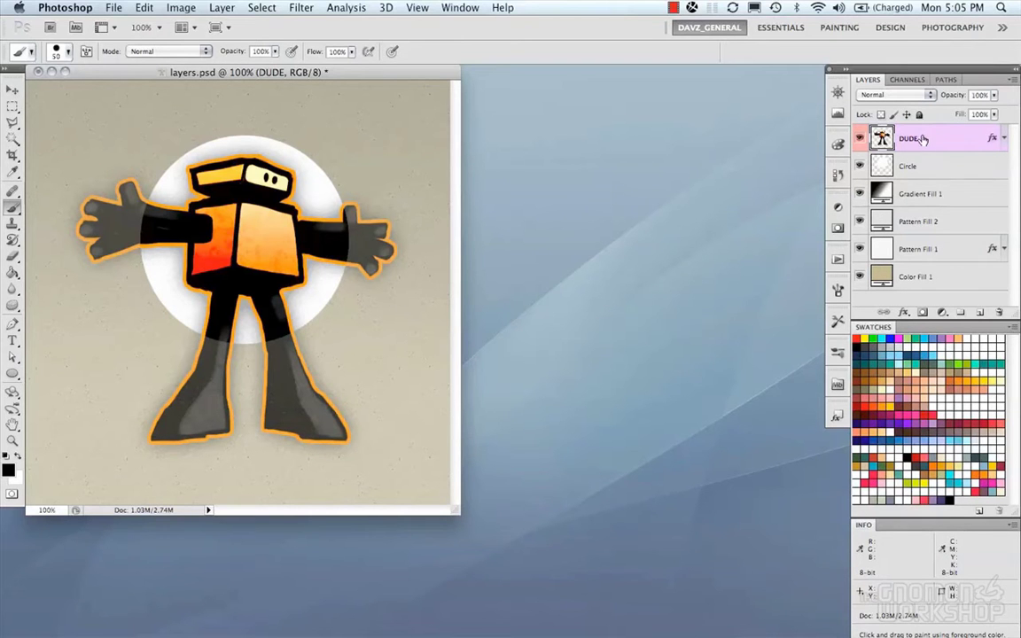
shift+click(930, 165)
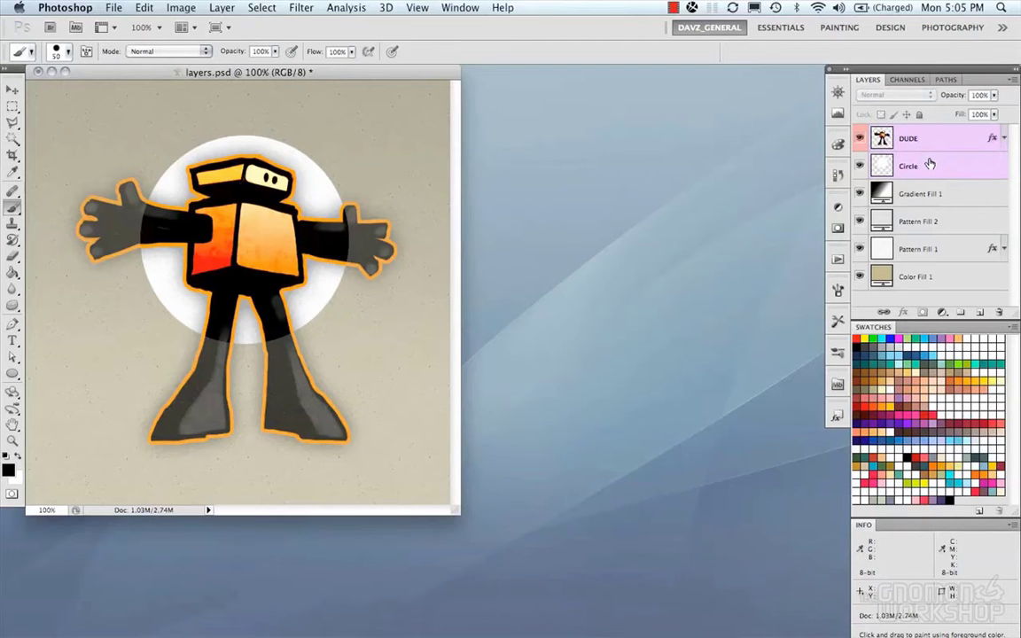
key(super+g)
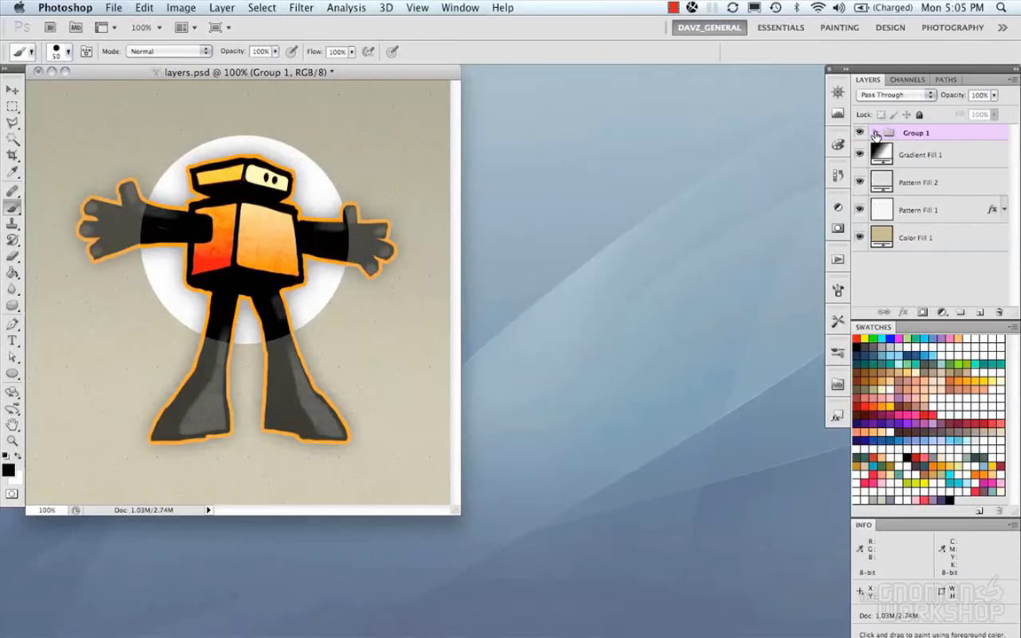
click(875, 132)
click(935, 159)
click(938, 182)
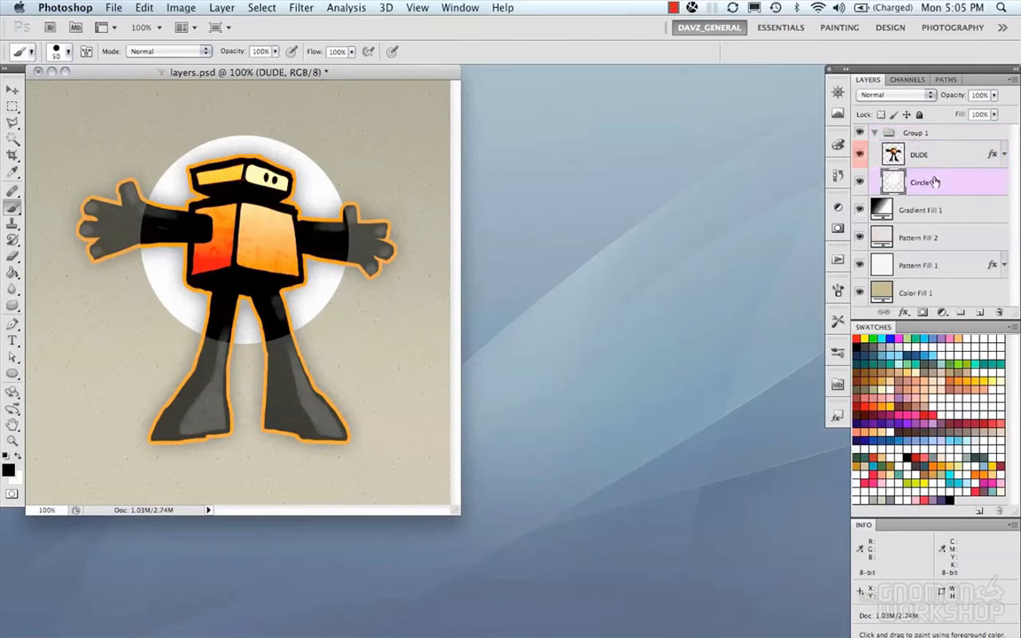
click(877, 133)
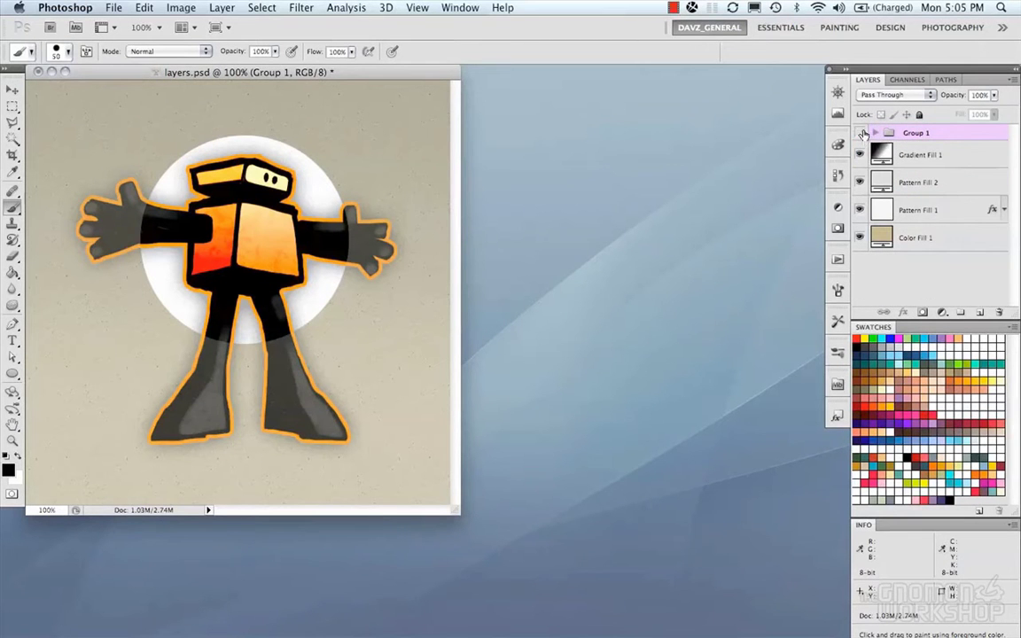
key(super+shift+g)
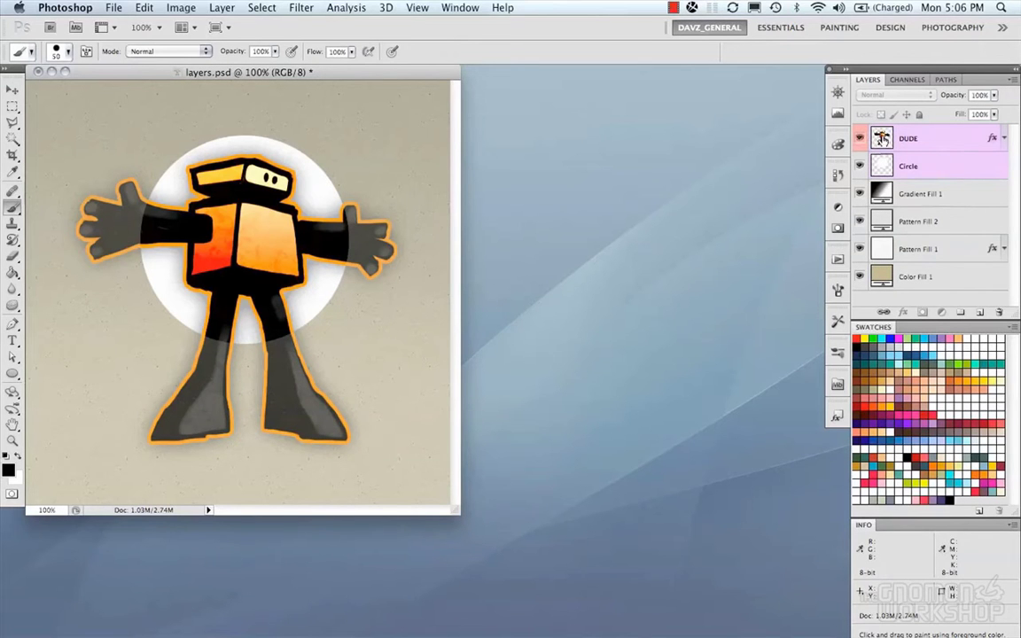
drag(959, 166, 963, 313)
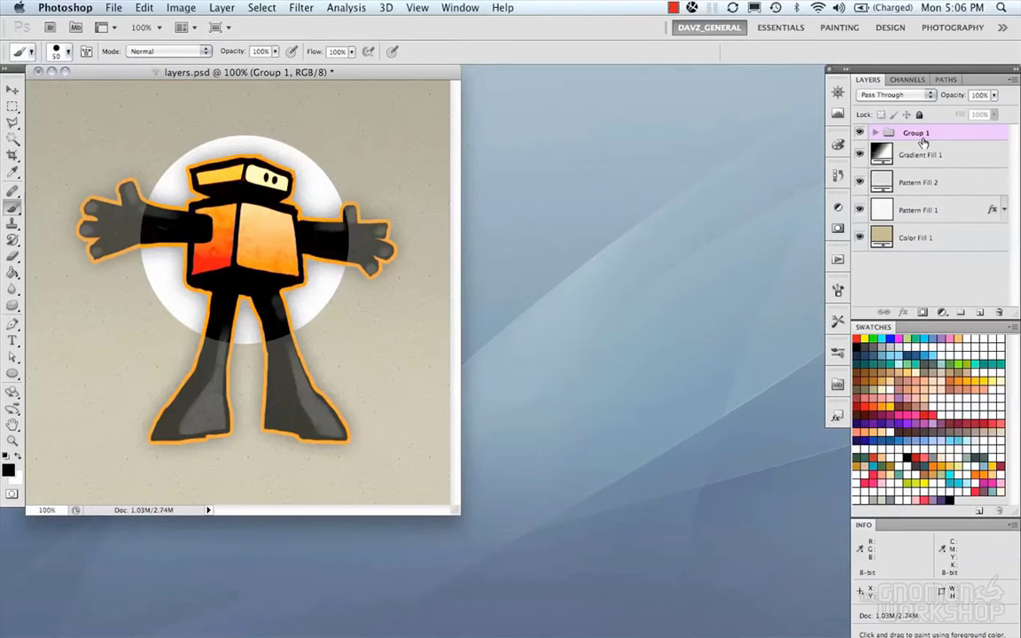
key(super+z)
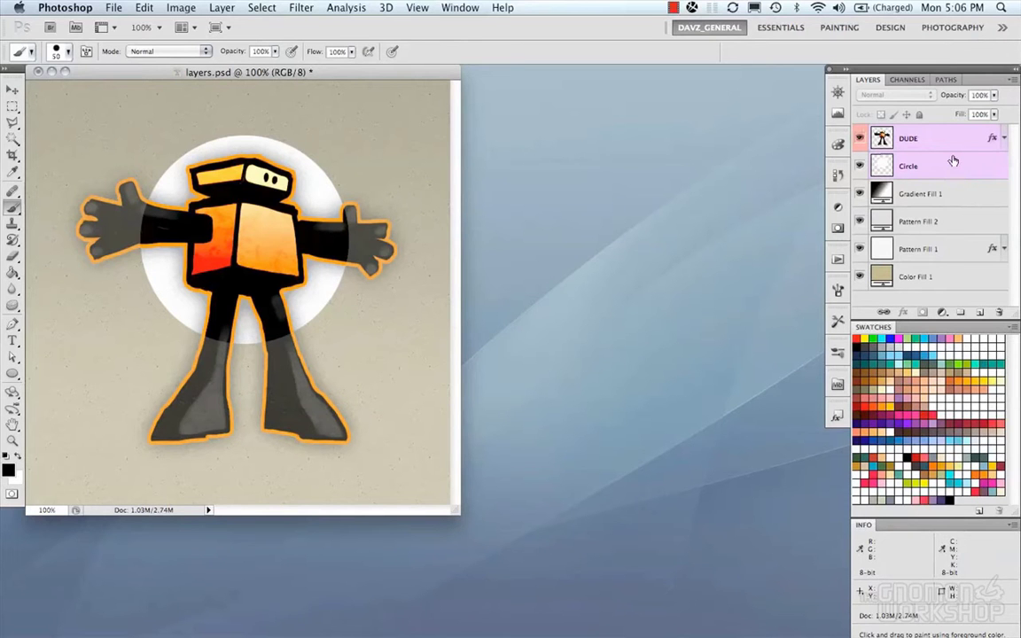
Group the DUDE and Circle layers and rename the new group Dude and Circle.
click(943, 150)
shift+click(945, 157)
key(super+g)
double_click(918, 133)
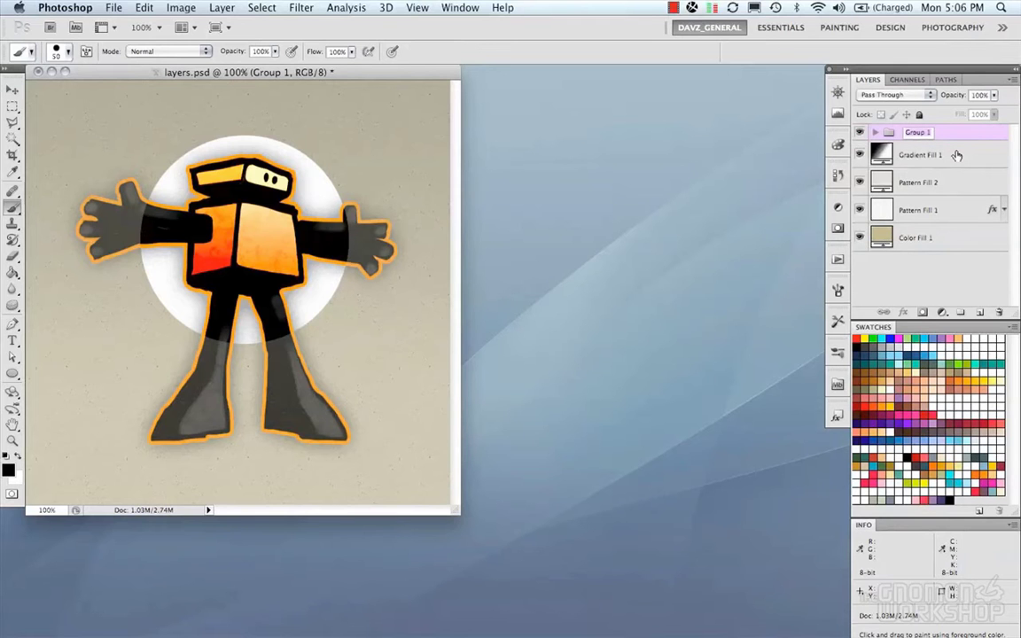
text(Dude and Ci)
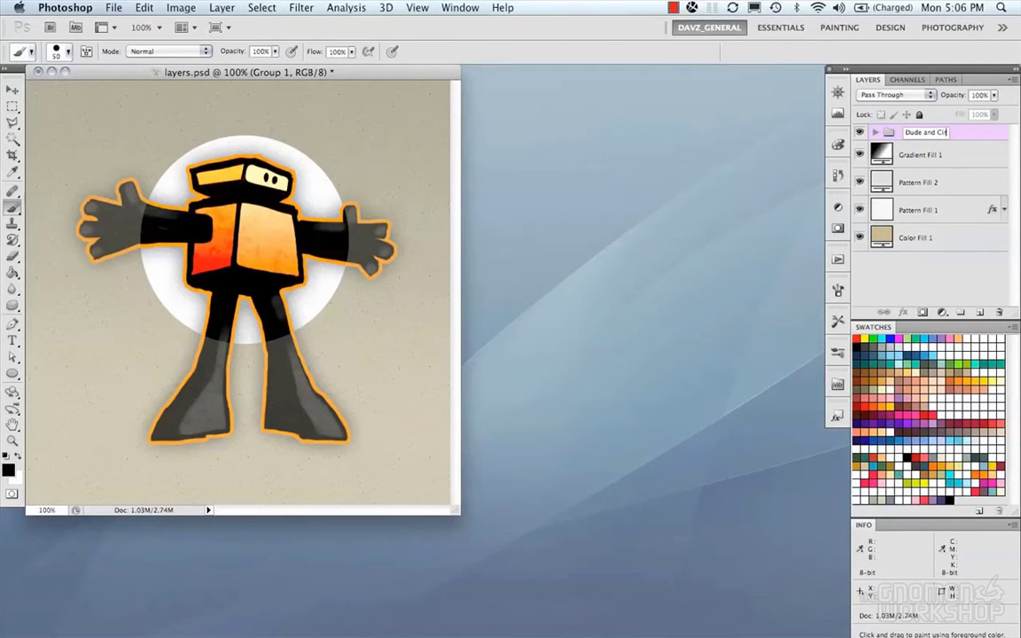
text(rcle)
key(Return)
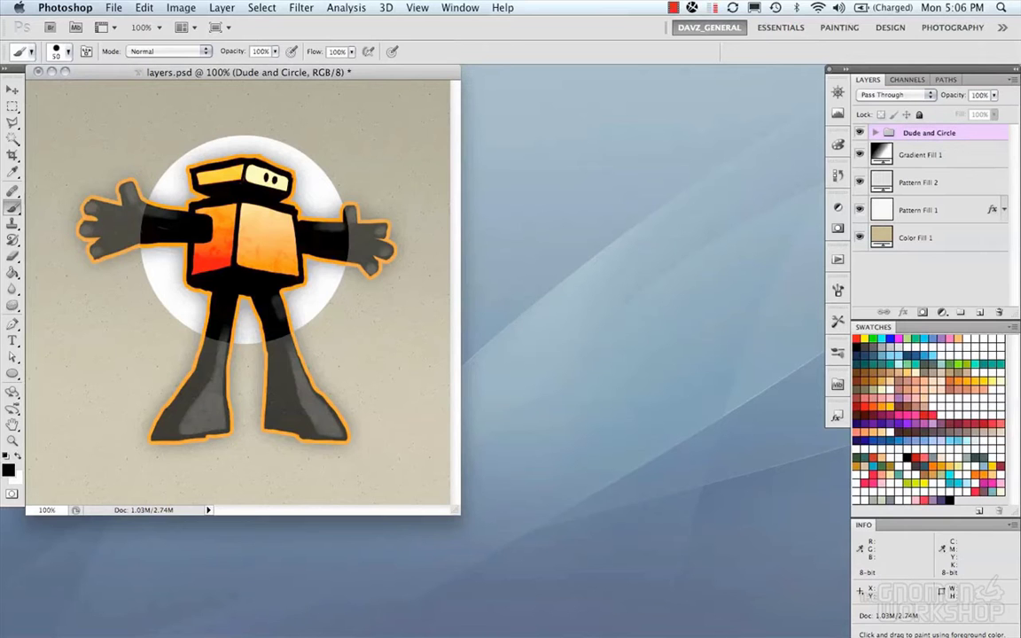
Set the Dude and Circle group's color label to Red, toggling its R, G and B channels off and on before accepting.
right_click(958, 135)
click(958, 135)
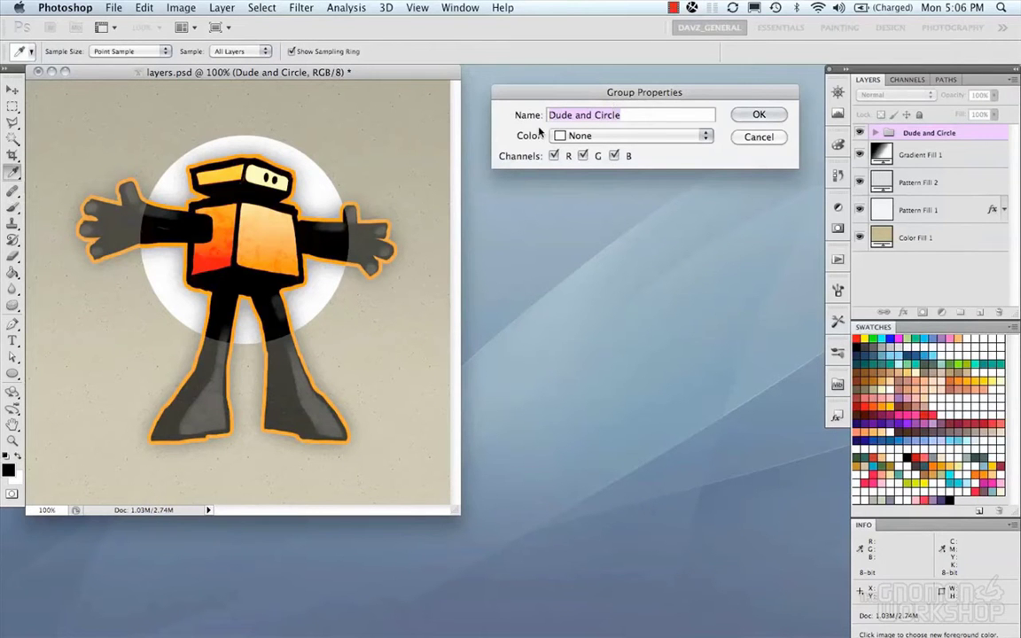
click(650, 140)
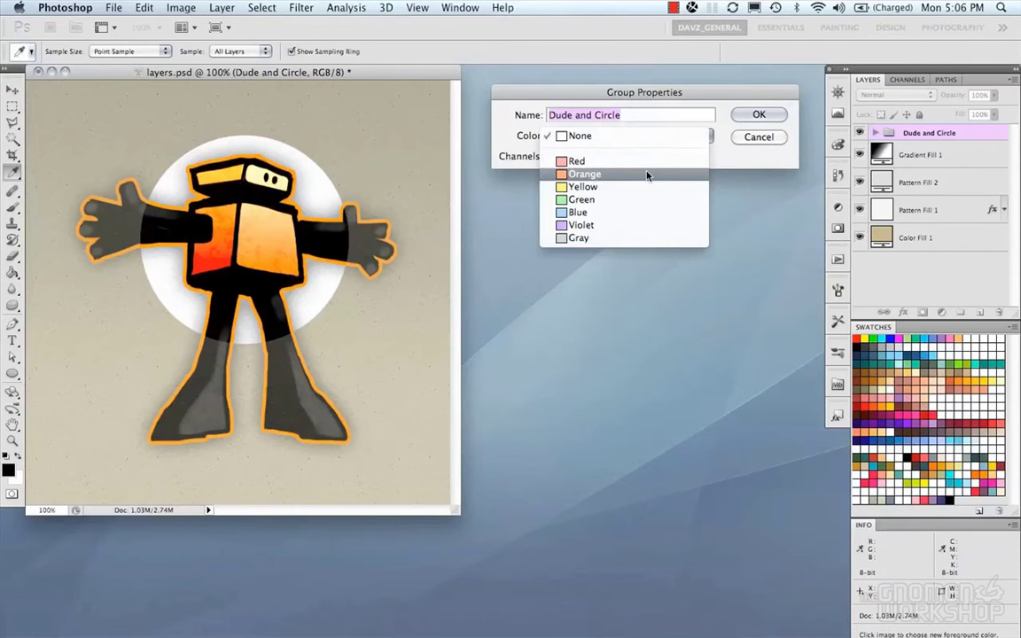
click(661, 162)
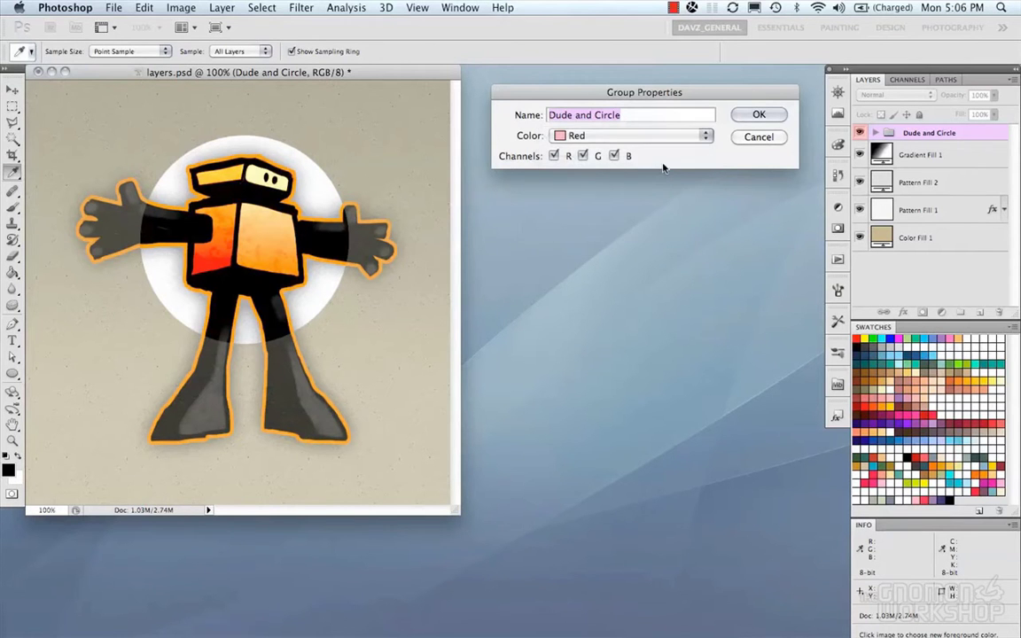
click(555, 156)
click(555, 156)
click(583, 156)
click(583, 156)
click(618, 156)
click(618, 156)
click(748, 113)
Group the layers from Gradient Fill 1 down to Color Fill 1 and name the group BG.
click(875, 132)
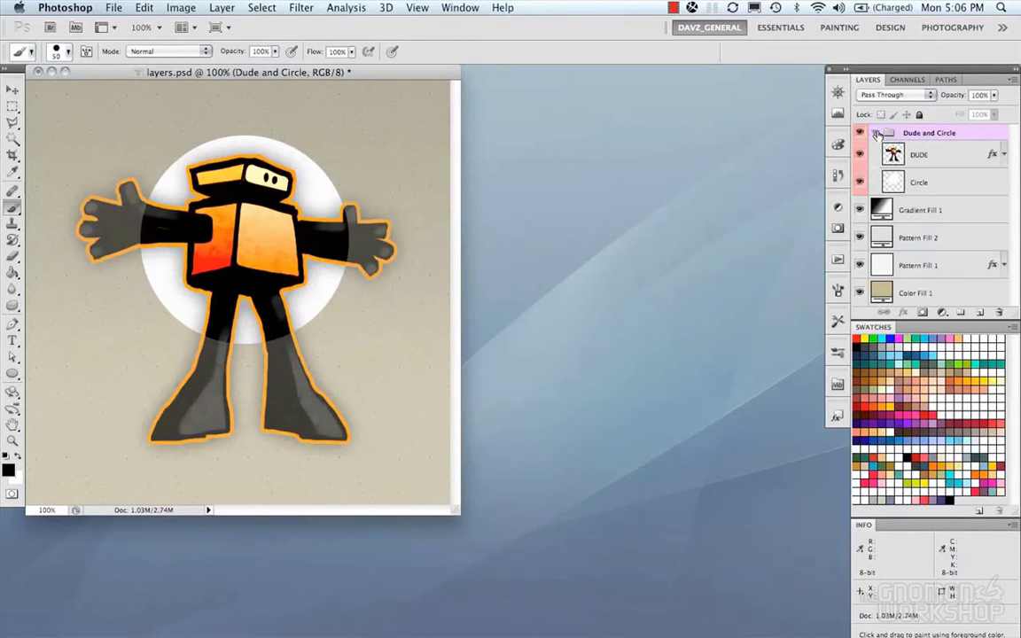
click(876, 133)
click(962, 156)
shift+click(975, 236)
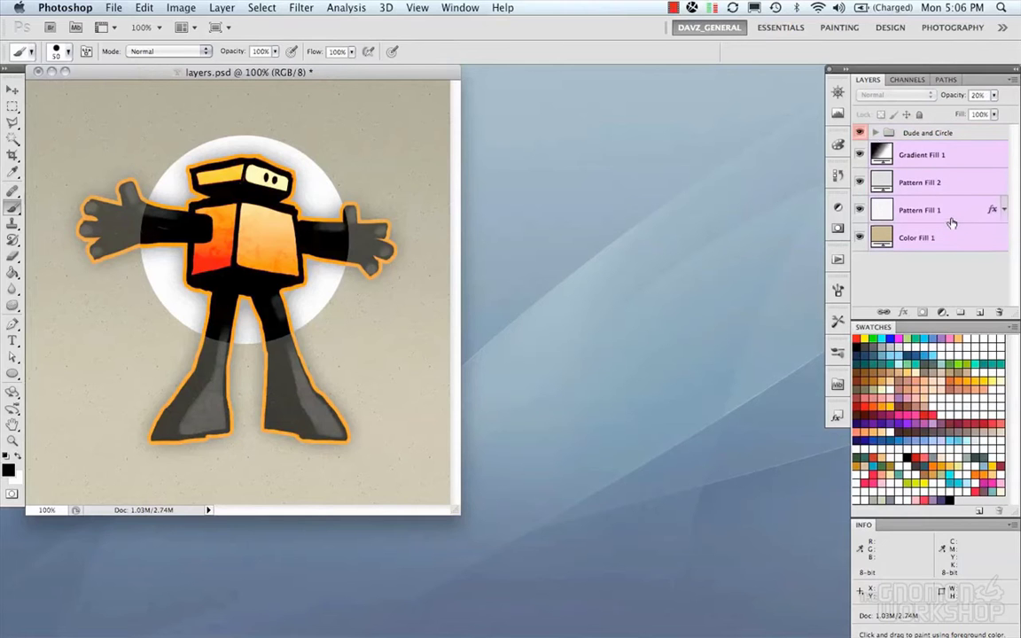
key(super+g)
double_click(915, 150)
text(BG)
key(Return)
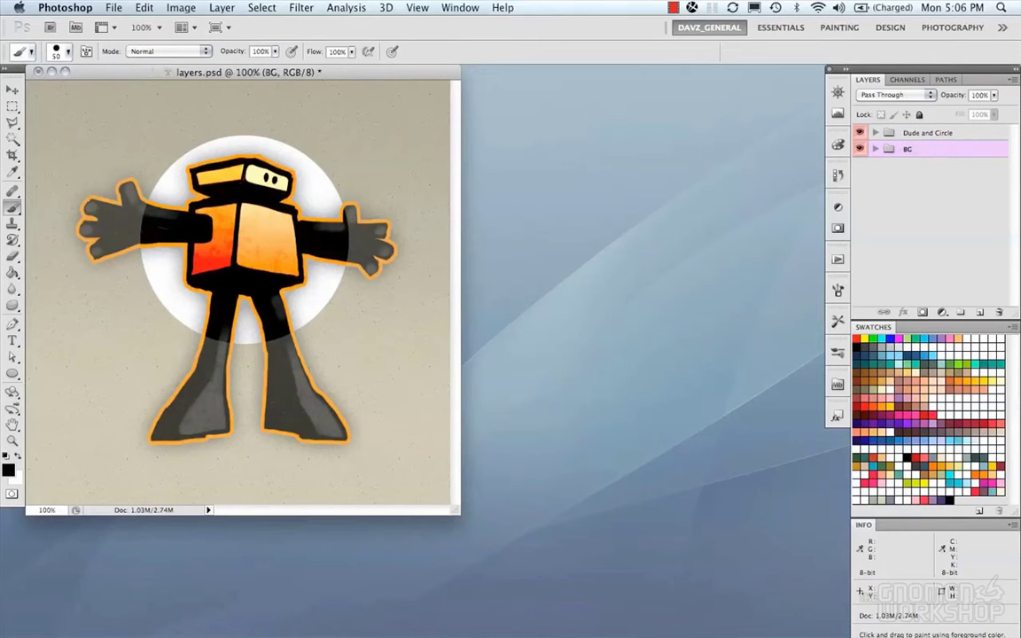
Check the contents of the BG group and change its color label to Green.
click(876, 150)
click(876, 150)
right_click(891, 150)
click(795, 206)
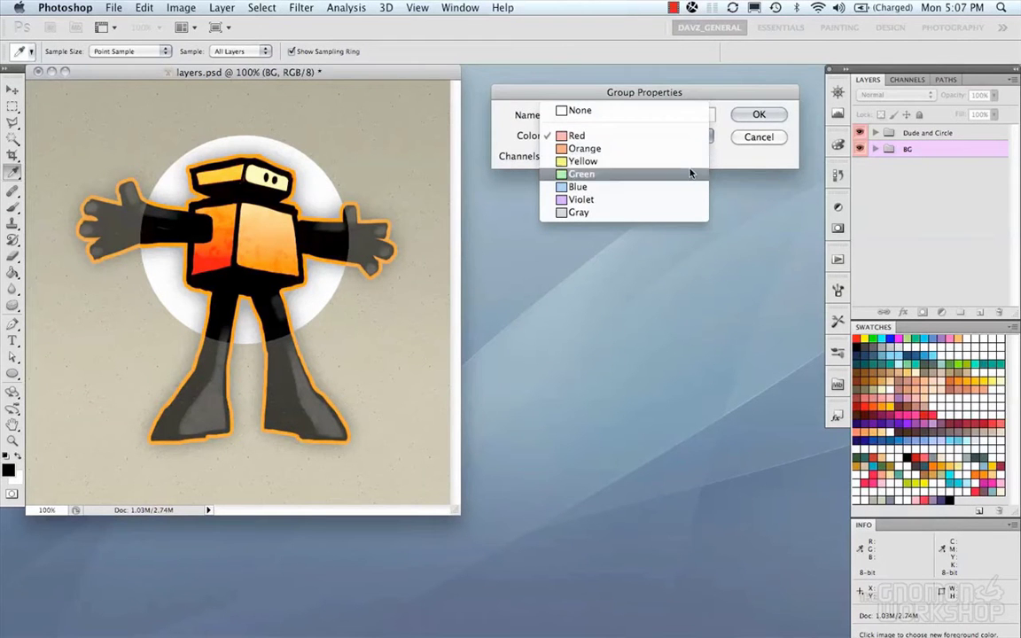
click(762, 115)
key(b)
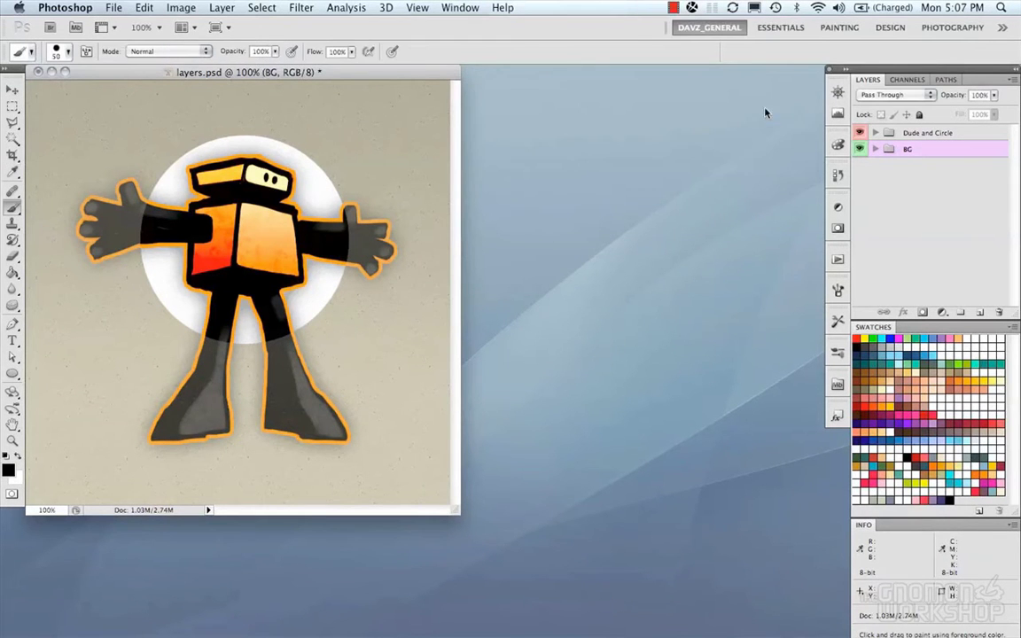
Hide and show the Dude and Circle group, and do the same with the BG group.
click(861, 132)
click(861, 132)
click(861, 149)
click(861, 149)
Try the Color Burn blending mode on the Dude and Circle group and undo it.
click(887, 133)
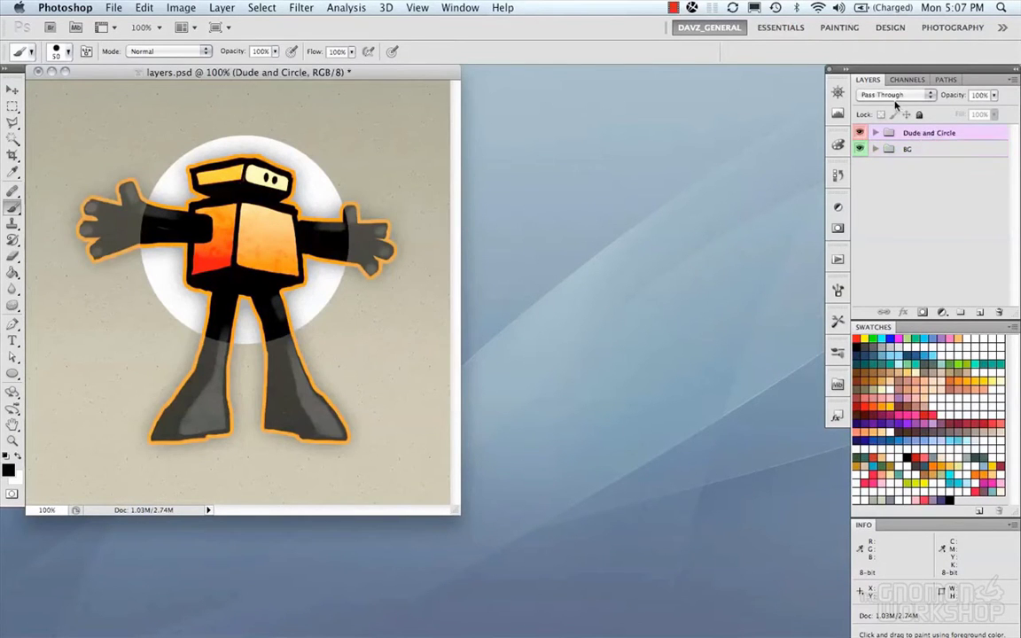
click(913, 96)
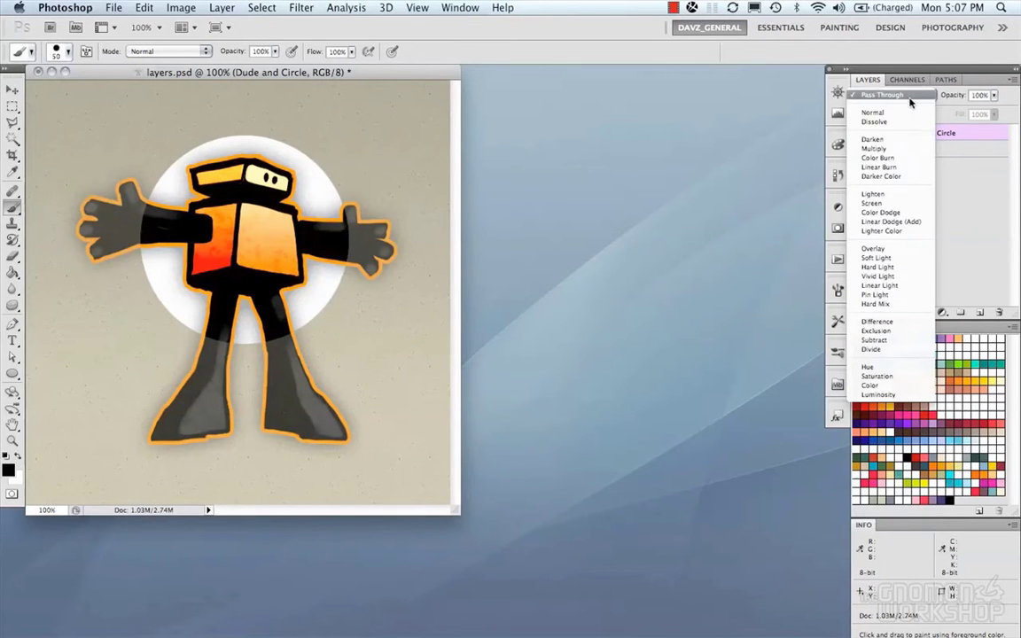
click(895, 159)
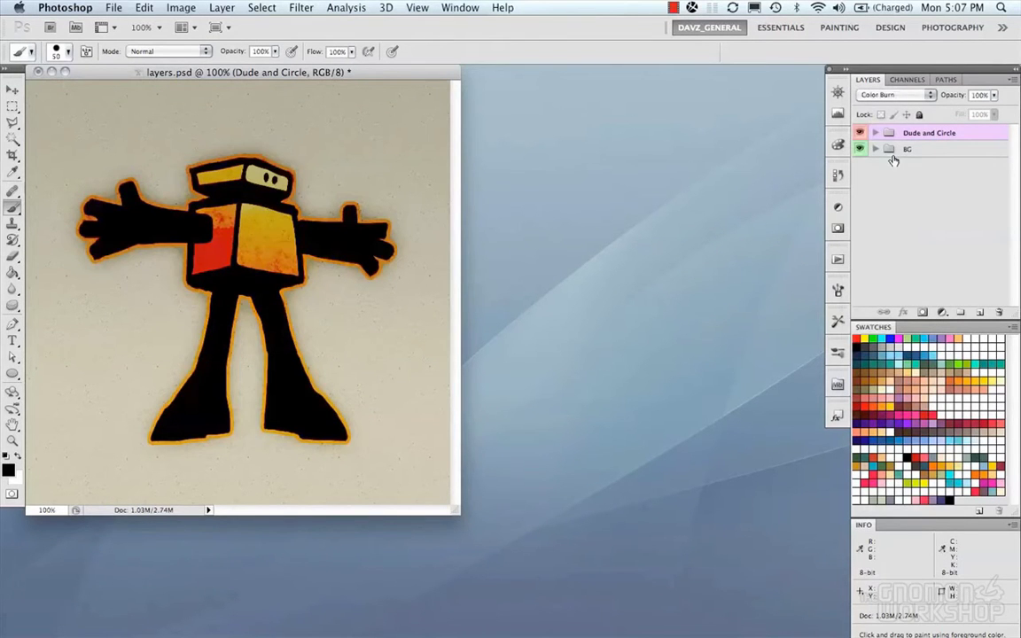
key(ctrl+z)
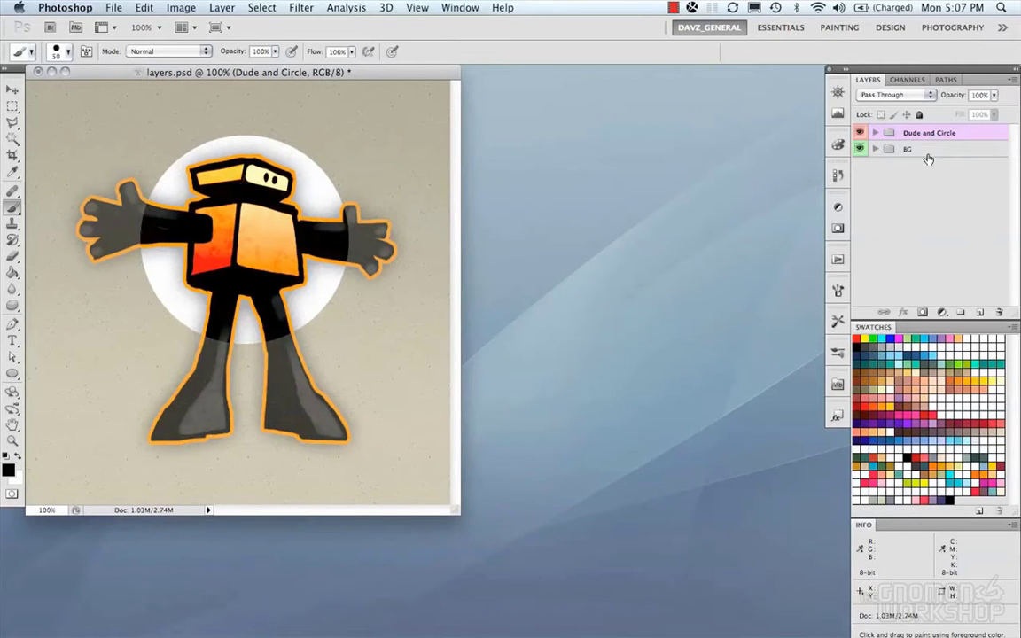
Nest the Dude and Circle and BG groups inside a new group named Main.
shift+click(927, 151)
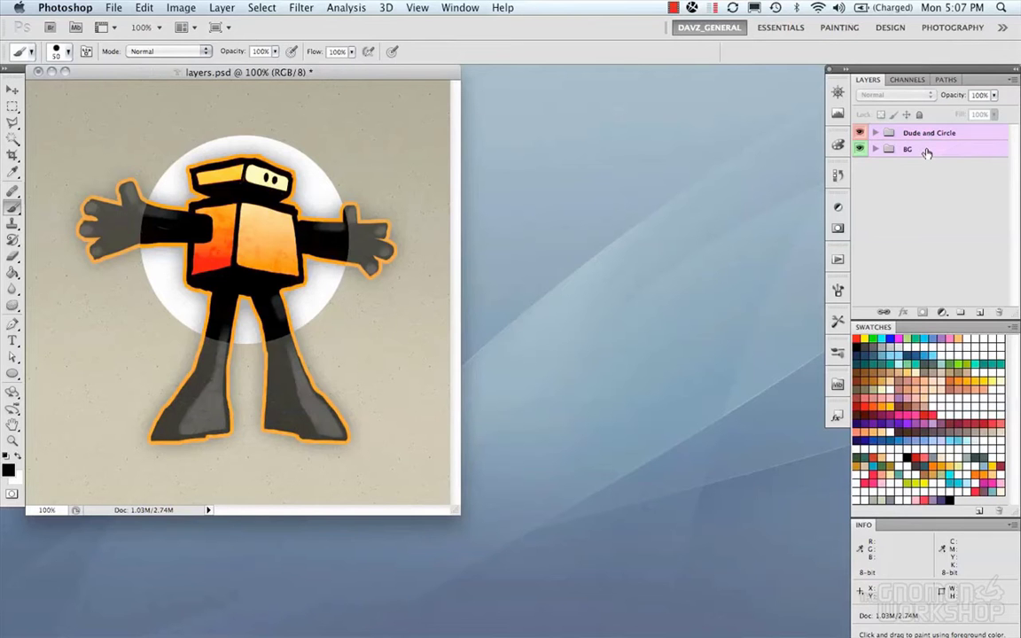
key(super+g)
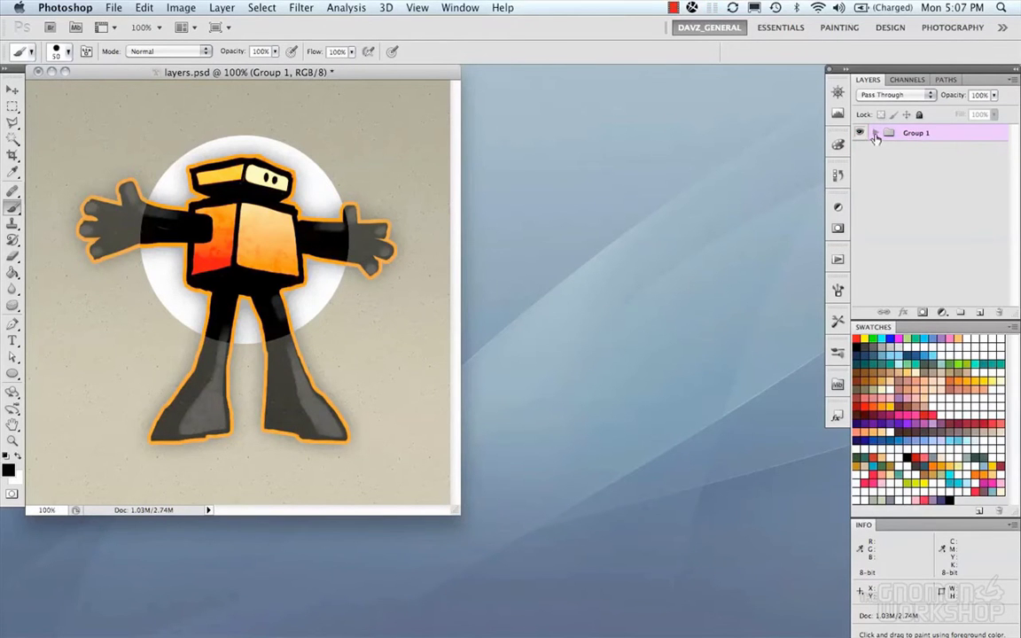
click(875, 133)
double_click(916, 132)
text(Ma)
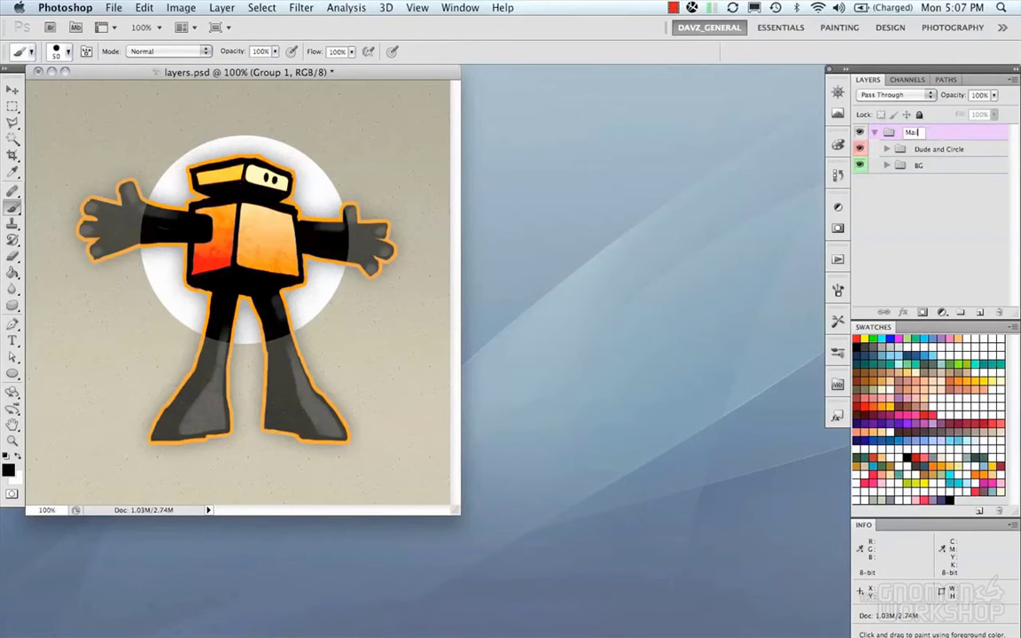
text(in)
key(Return)
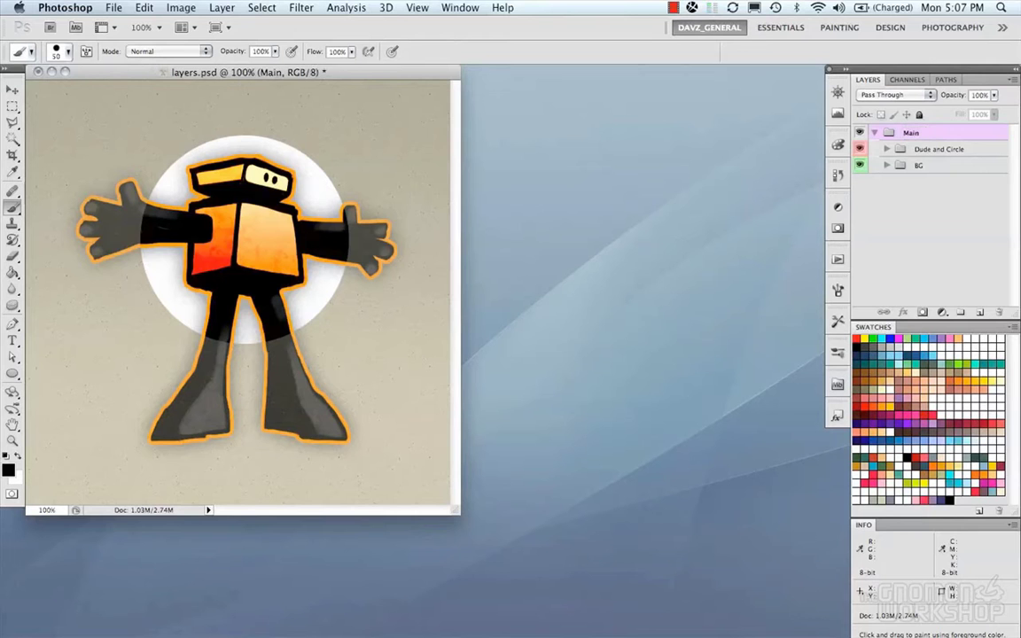
Hide and show the nested Dude and Circle group, and isolate its visibility before restoring everything.
click(876, 133)
click(875, 133)
click(967, 149)
click(861, 150)
click(861, 150)
alt+click(861, 150)
alt+click(861, 150)
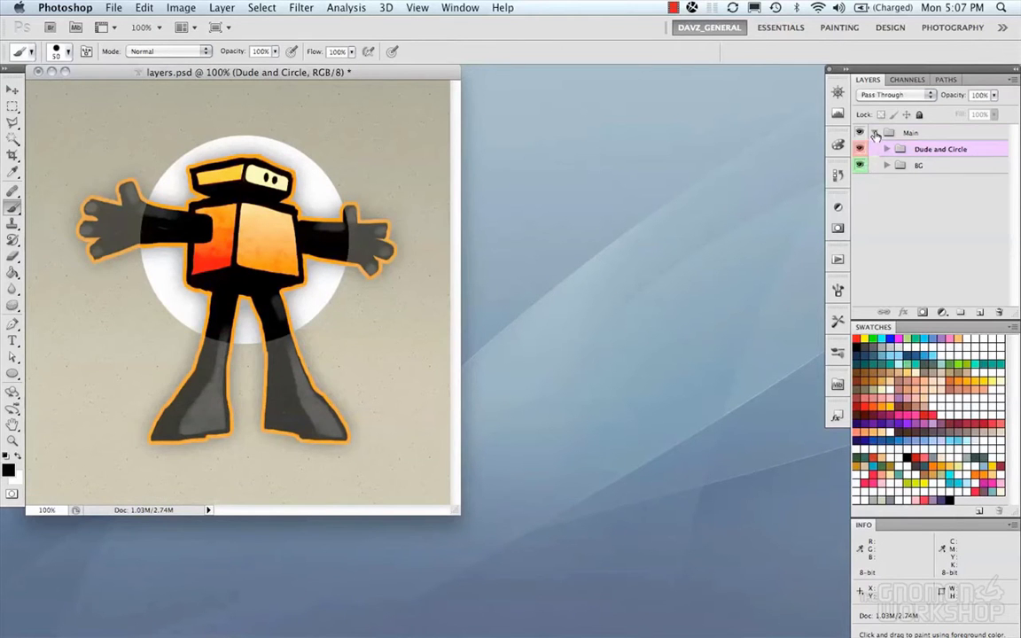
Collapse the Main group, toggle its visibility off and on, and expand it again.
click(875, 133)
click(859, 133)
click(859, 133)
click(875, 133)
Try moving the Dude and Circle group up and to the left on the canvas with the Move tool, undoing the move.
click(941, 149)
key(v)
drag(321, 278, 266, 247)
key(super+z)
click(919, 176)
double_click(917, 181)
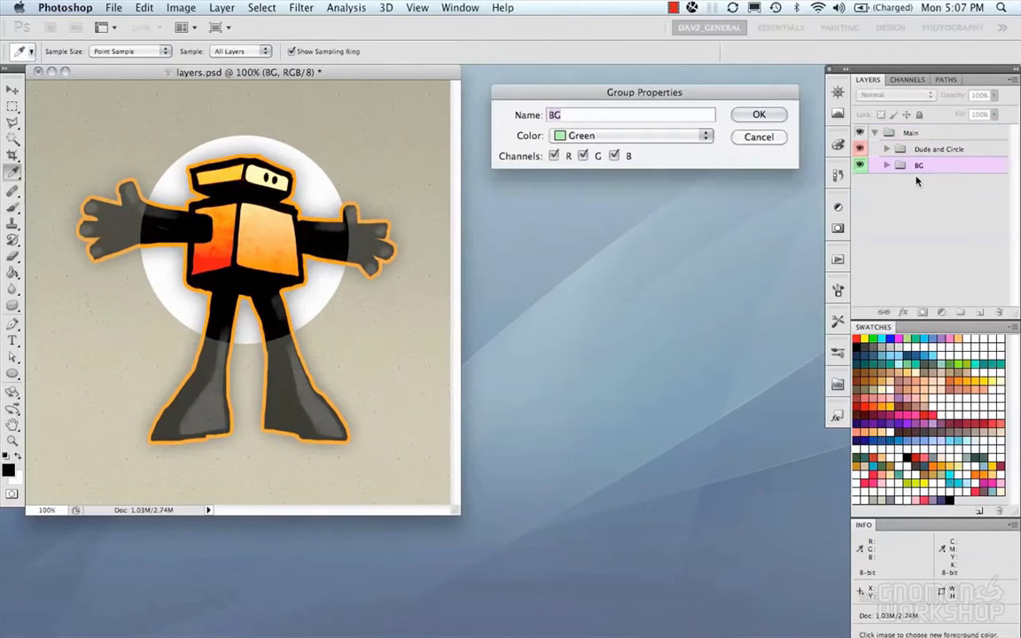
click(749, 137)
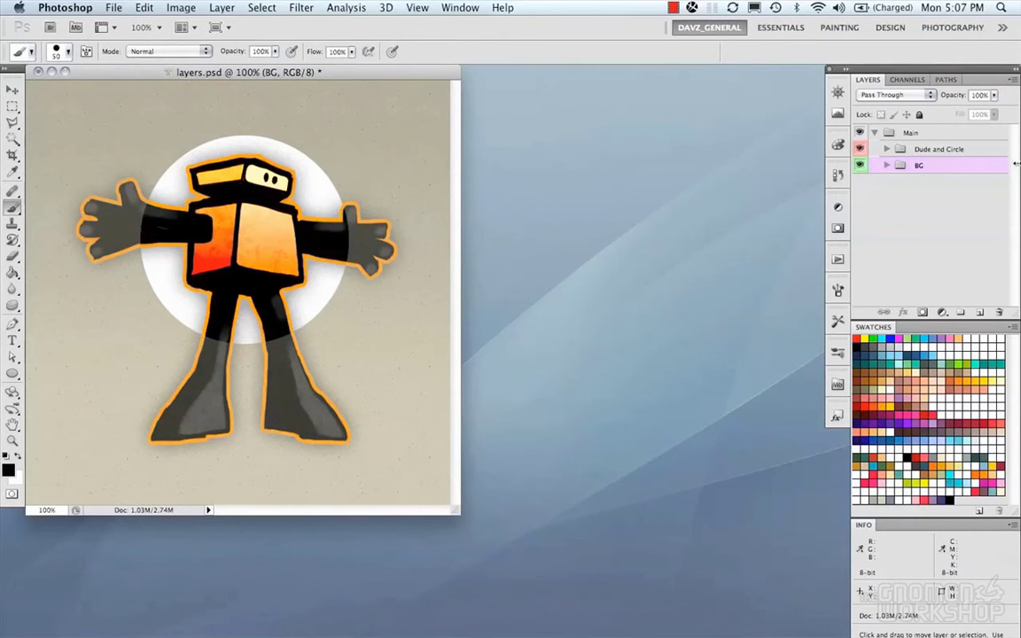
Collapse the Main group and try moving the whole group upward on the canvas.
click(934, 133)
click(875, 132)
drag(382, 340, 381, 293)
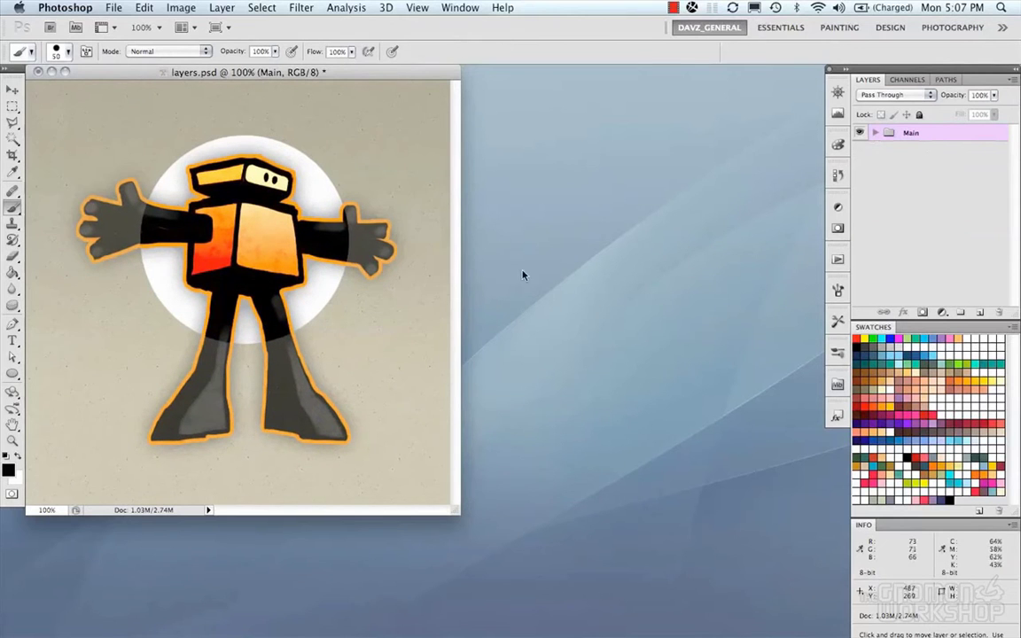
Review the layer commands available for the Main group, and select the DUDE layer inside the nested Dude and Circle group.
click(876, 133)
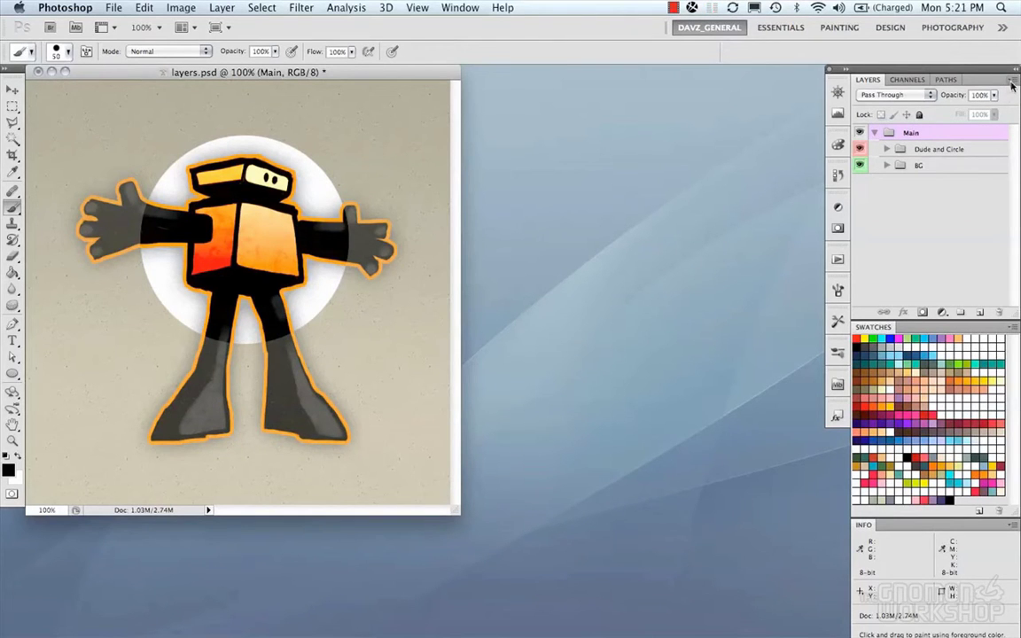
click(1013, 81)
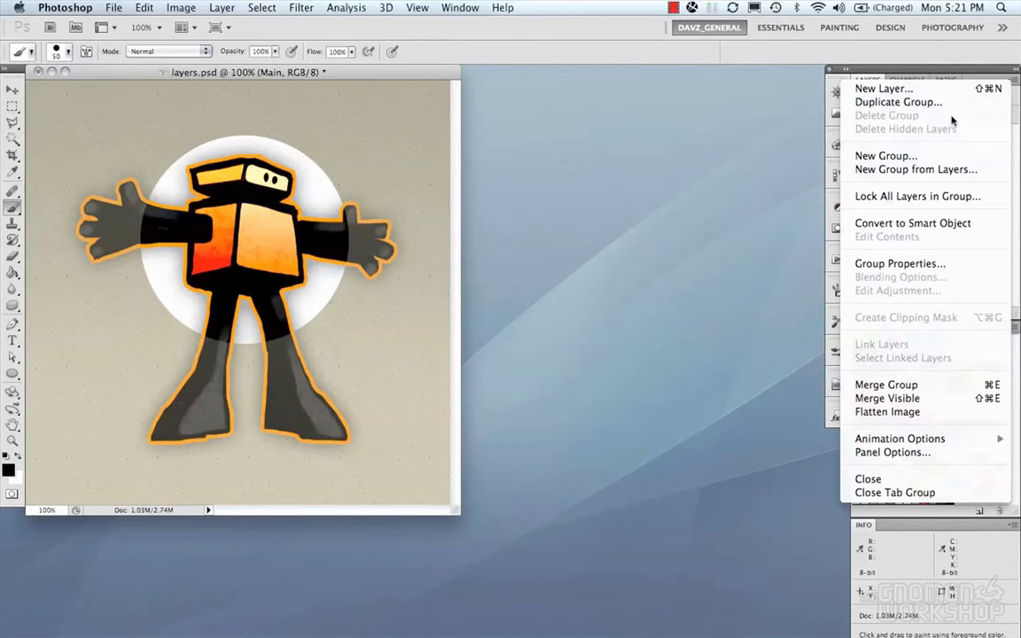
click(972, 71)
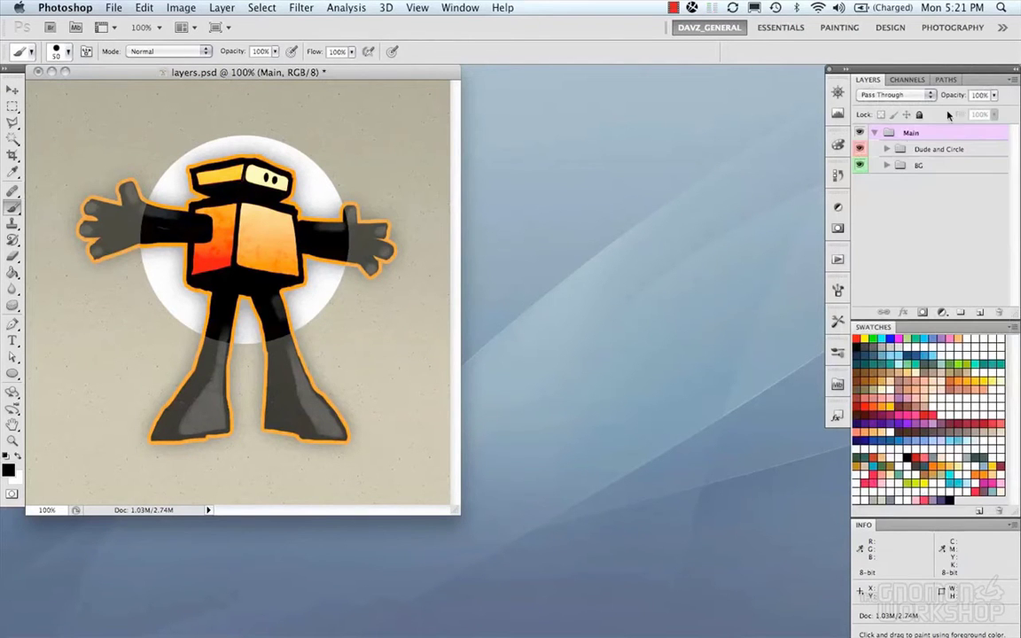
click(886, 149)
click(929, 171)
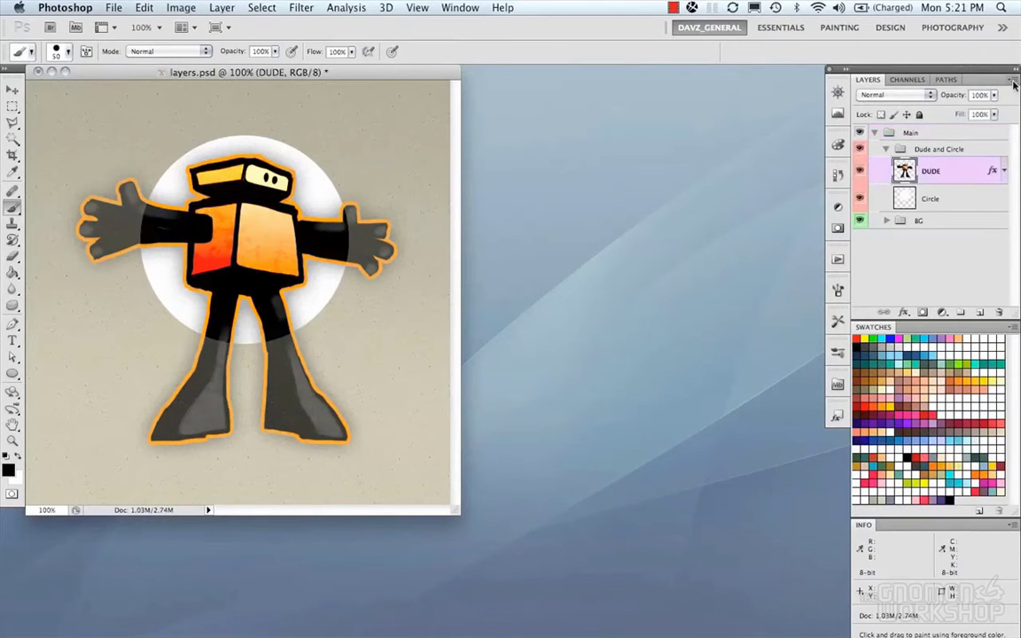
Review the panel commands available for the DUDE layer, and compare them with those for the Dude and Circle group.
click(1015, 83)
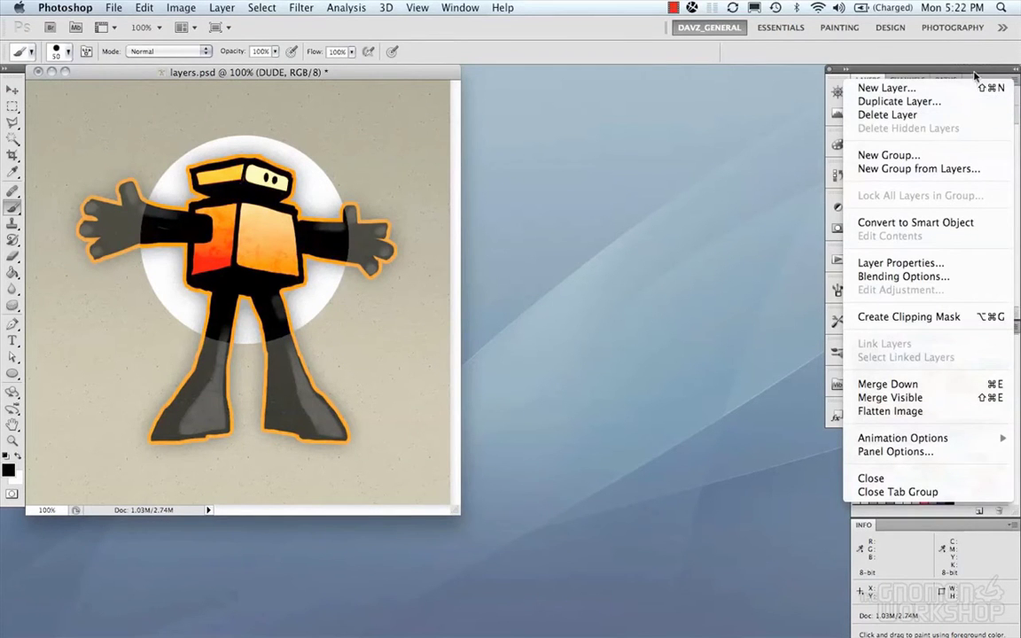
key(Escape)
key(alt+bracketright)
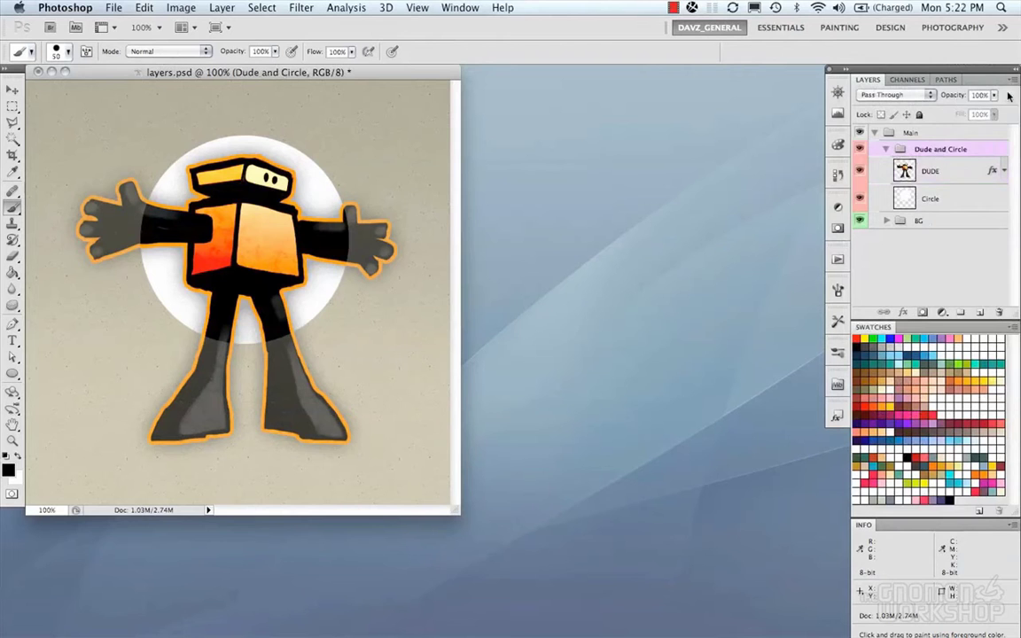
click(1014, 79)
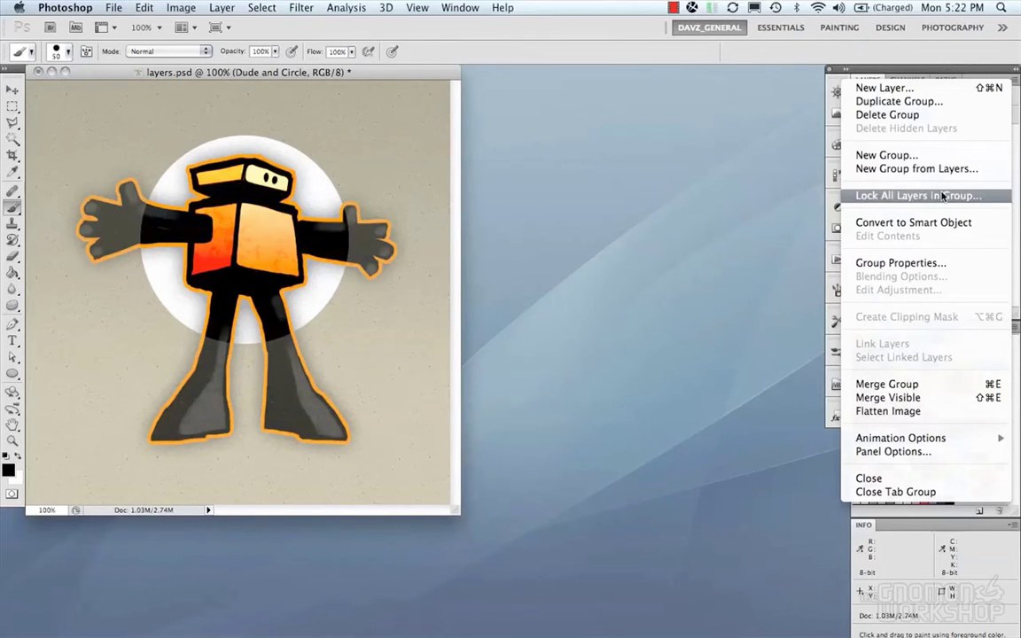
click(854, 60)
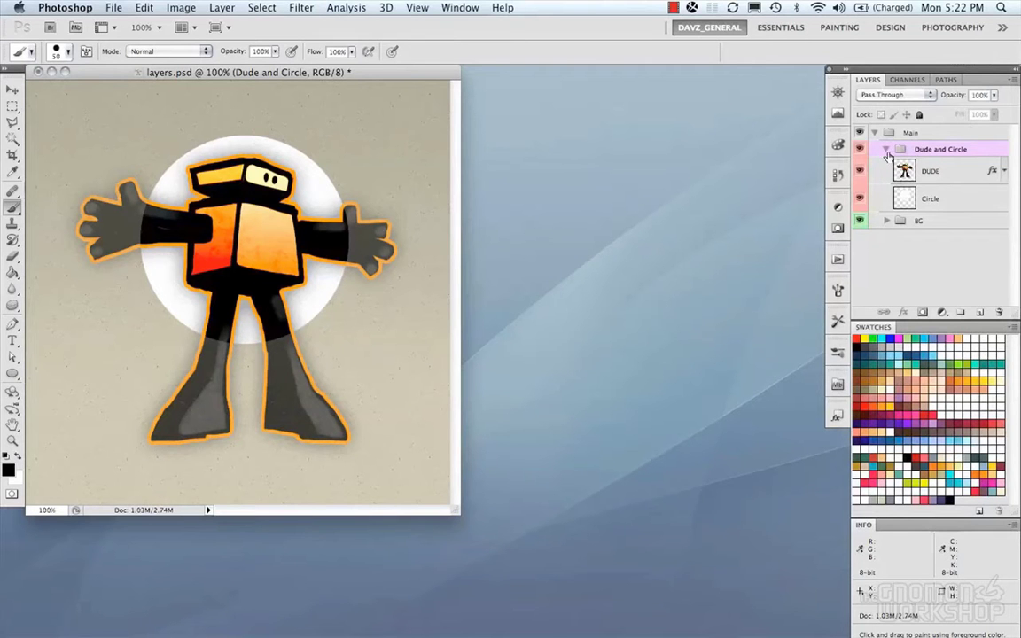
Examine the Lock All Layers in Group options for the Dude and Circle group without applying any lock.
click(1011, 79)
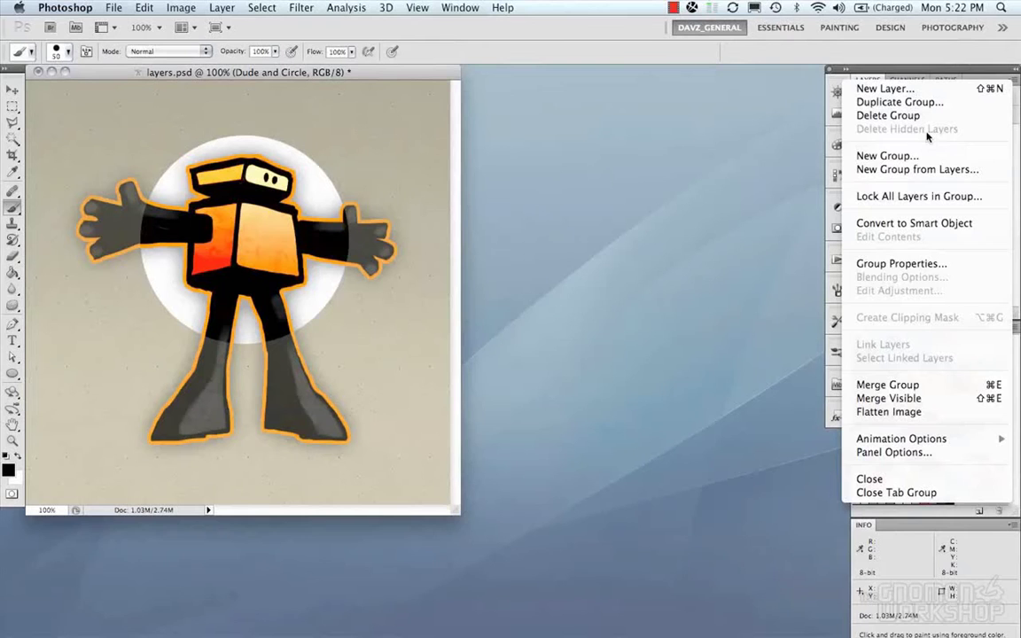
click(922, 197)
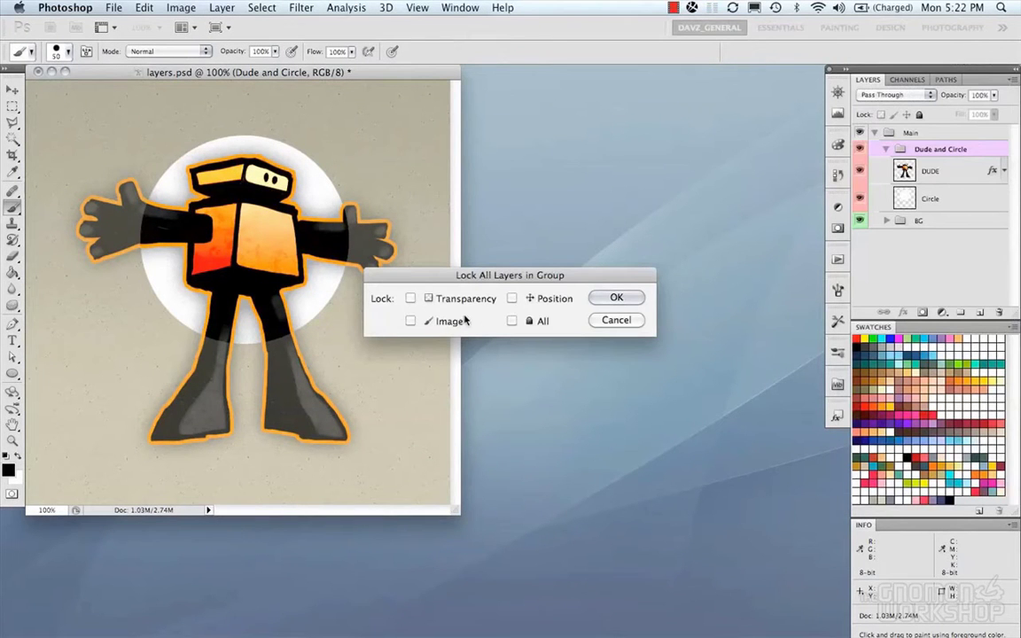
drag(473, 280, 606, 108)
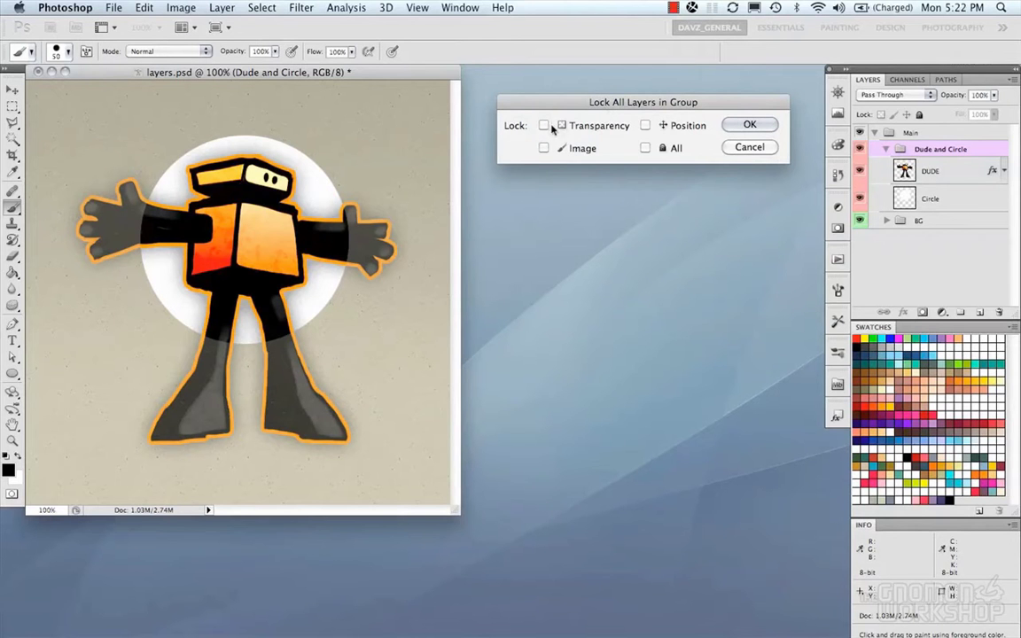
click(750, 148)
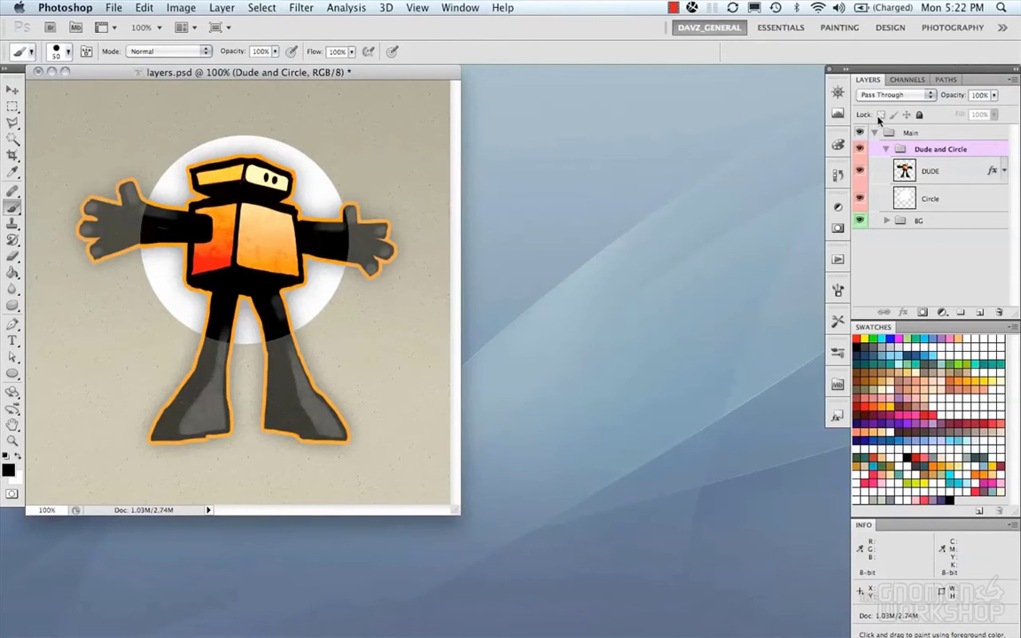
View the DUDE layer's Layer Properties and Blending Options, accepting both without changes.
click(1013, 83)
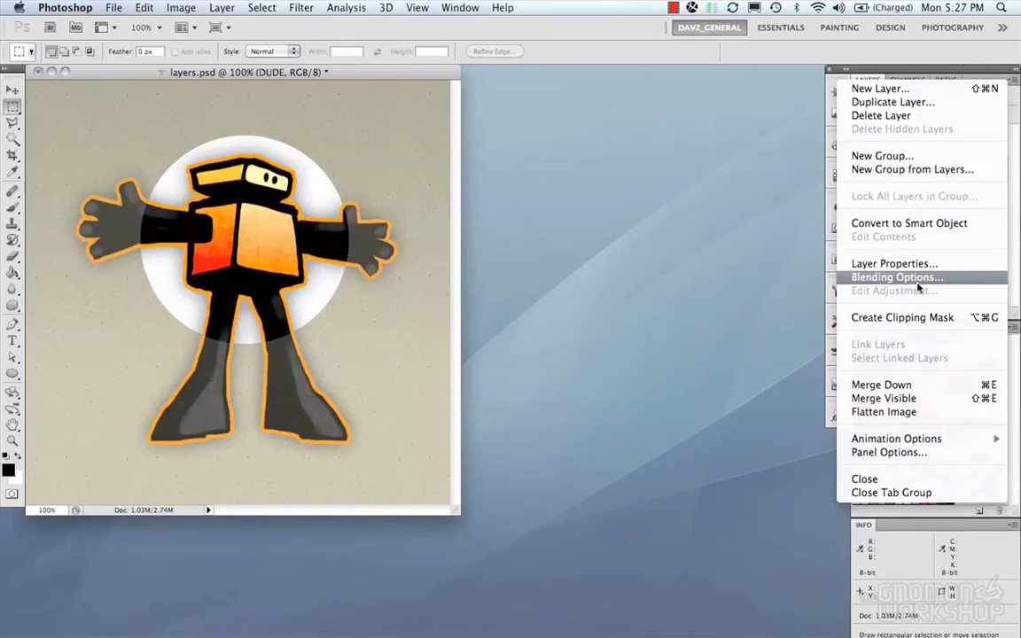
click(895, 263)
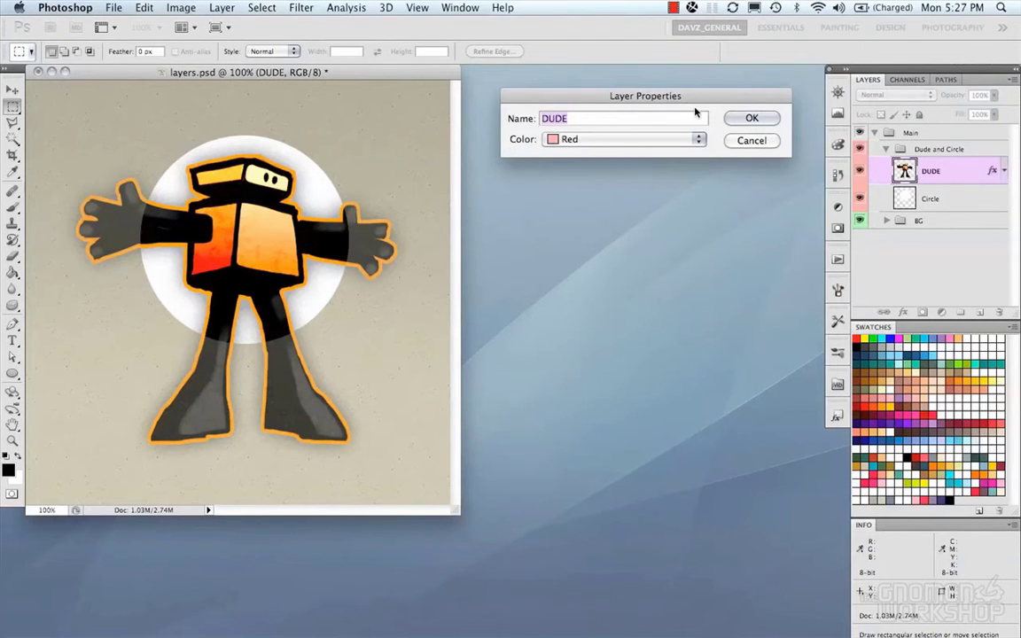
click(752, 119)
click(1014, 80)
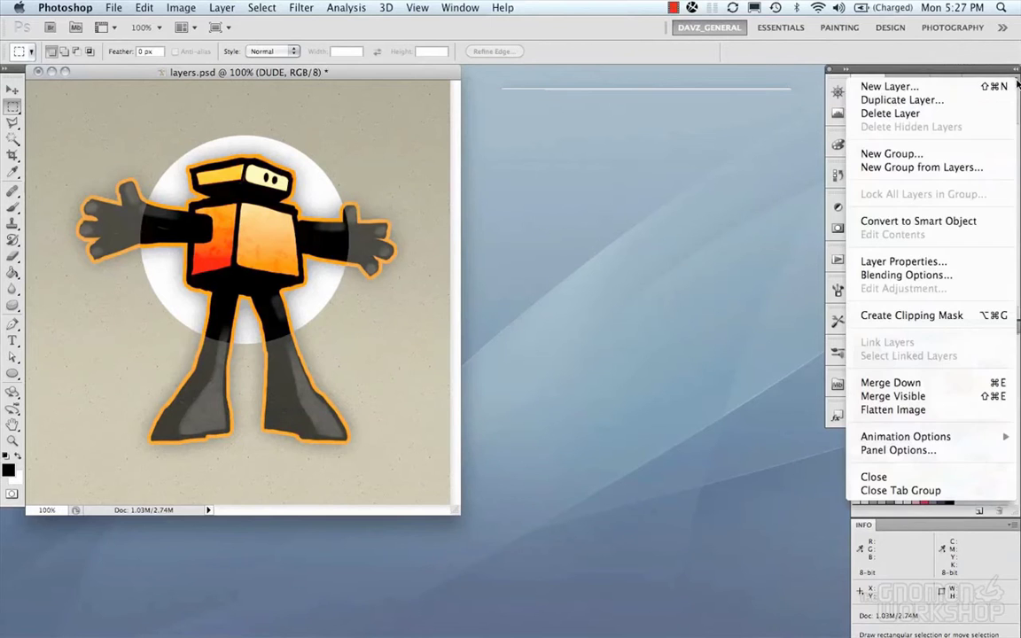
click(907, 275)
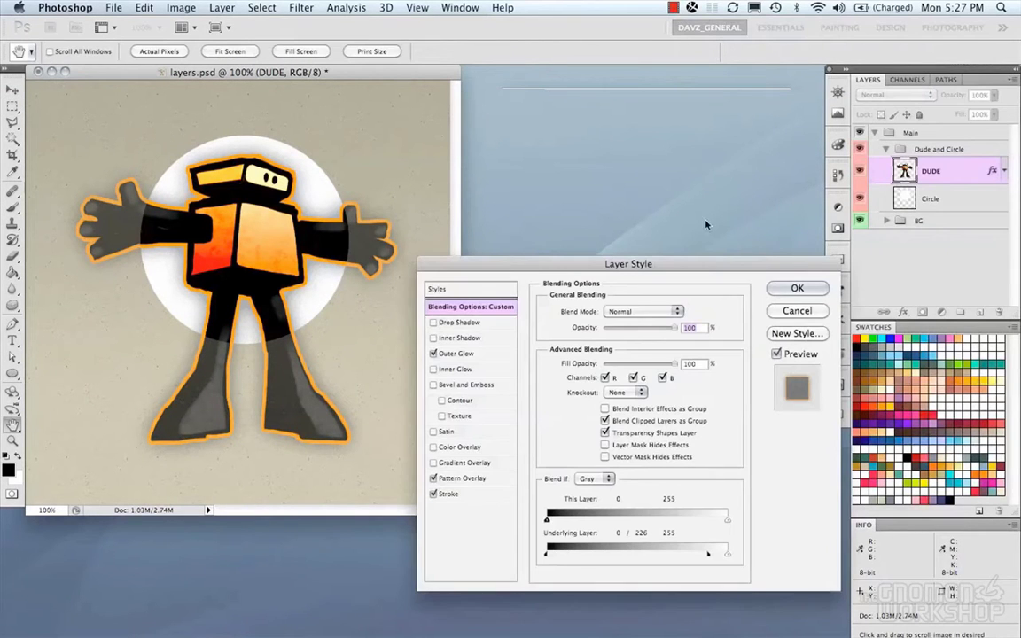
click(795, 288)
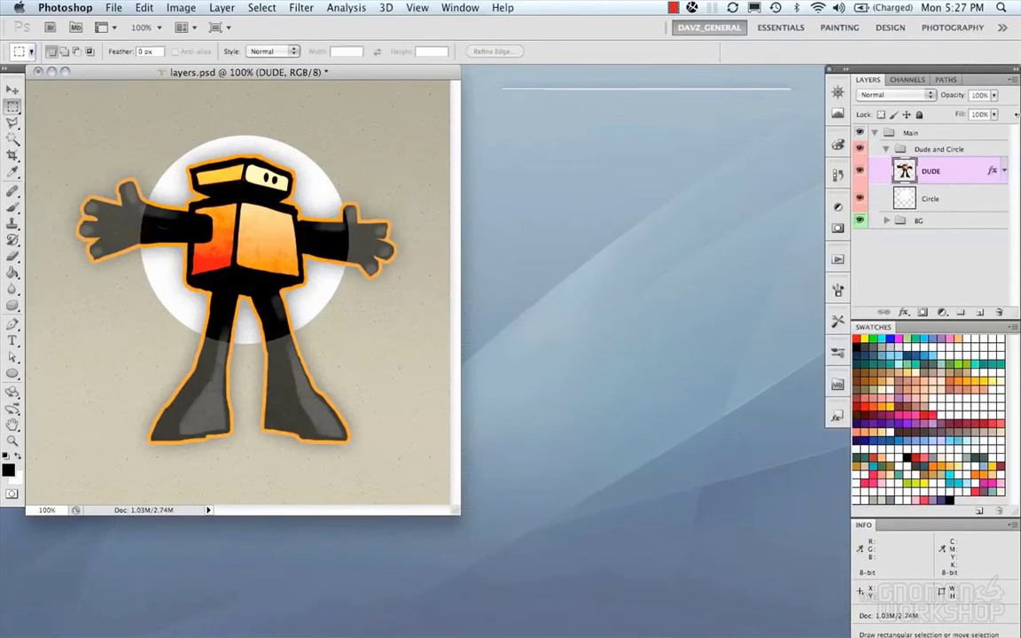
Create a clipping mask that clips the DUDE layer to the Circle layer, and select the Circle layer.
click(1013, 80)
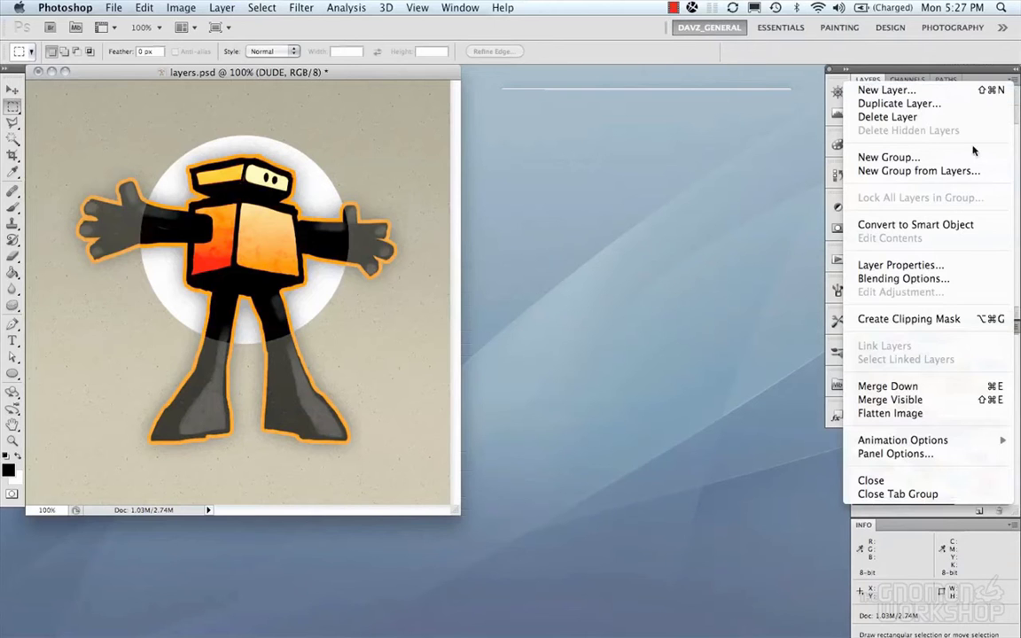
click(955, 321)
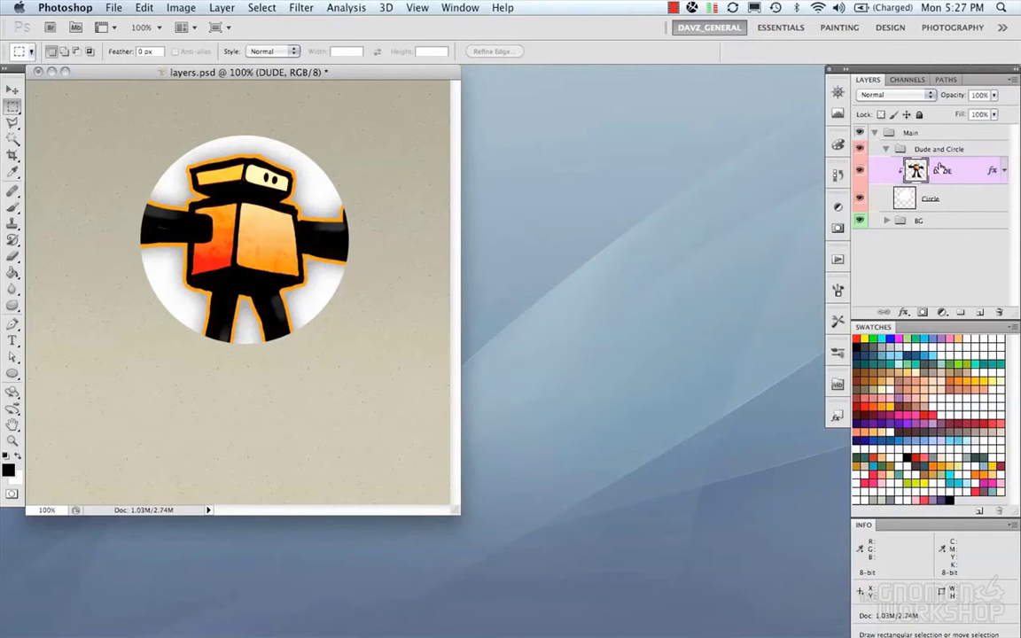
click(953, 199)
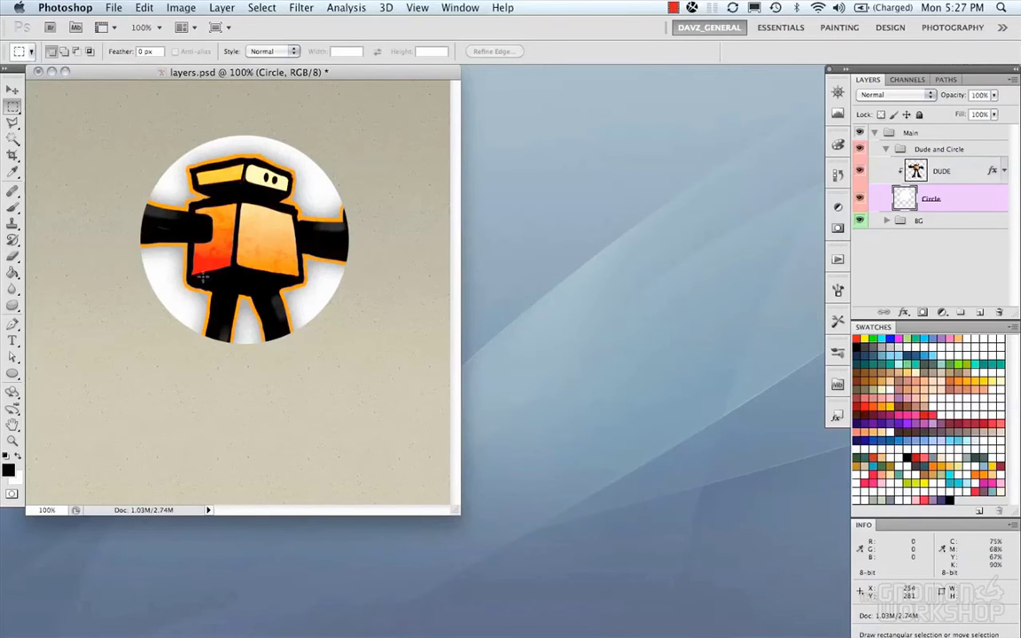
drag(222, 257, 267, 319)
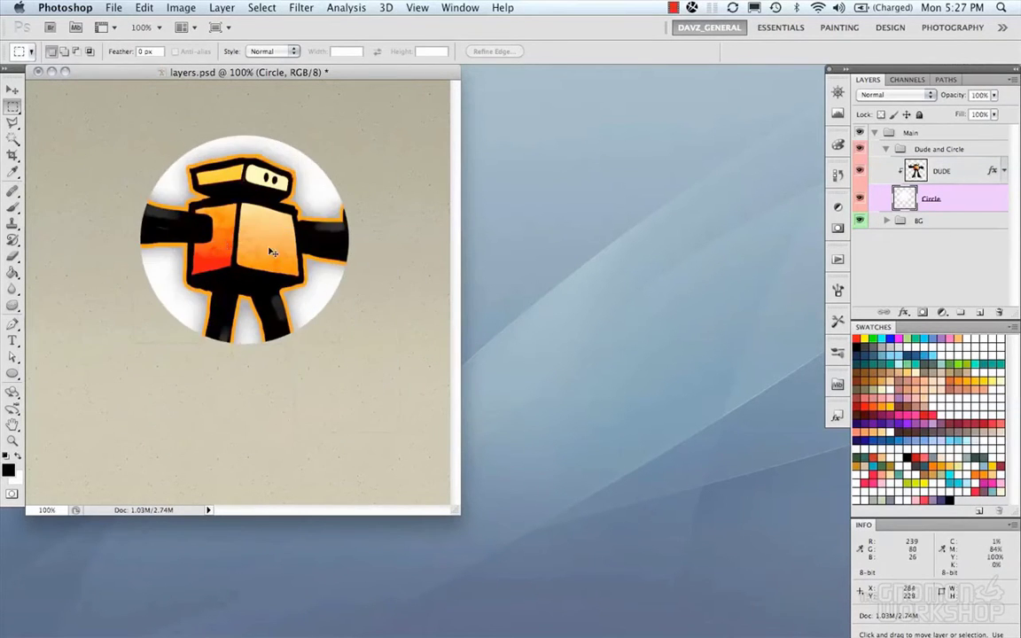
Release the clipping mask from the DUDE layer.
click(943, 171)
right_click(951, 170)
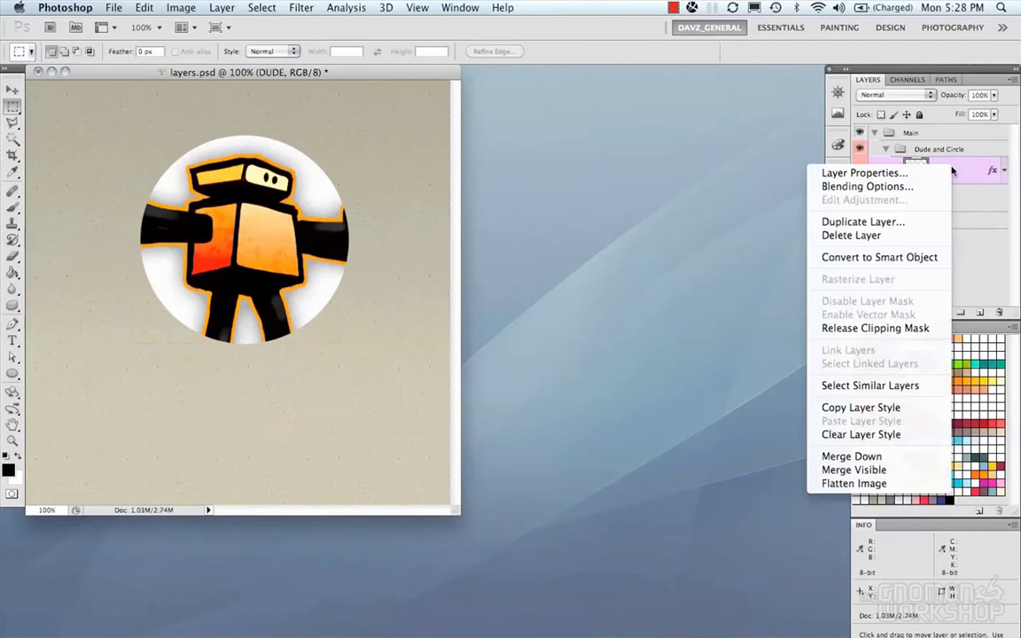
click(886, 331)
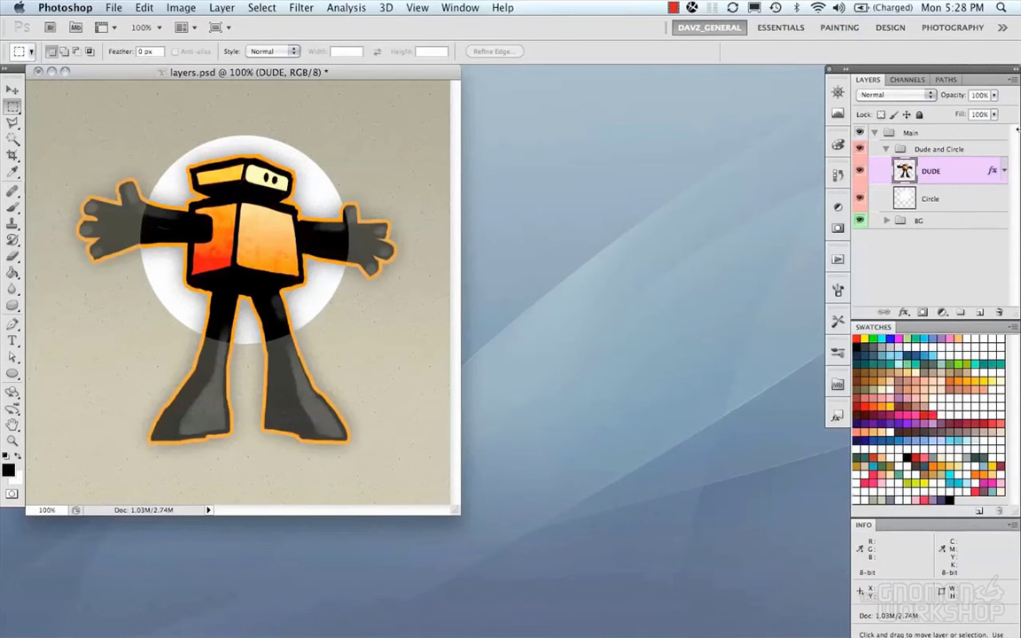
Try merging the DUDE layer down into the Circle layer, and undo the merge.
click(1014, 82)
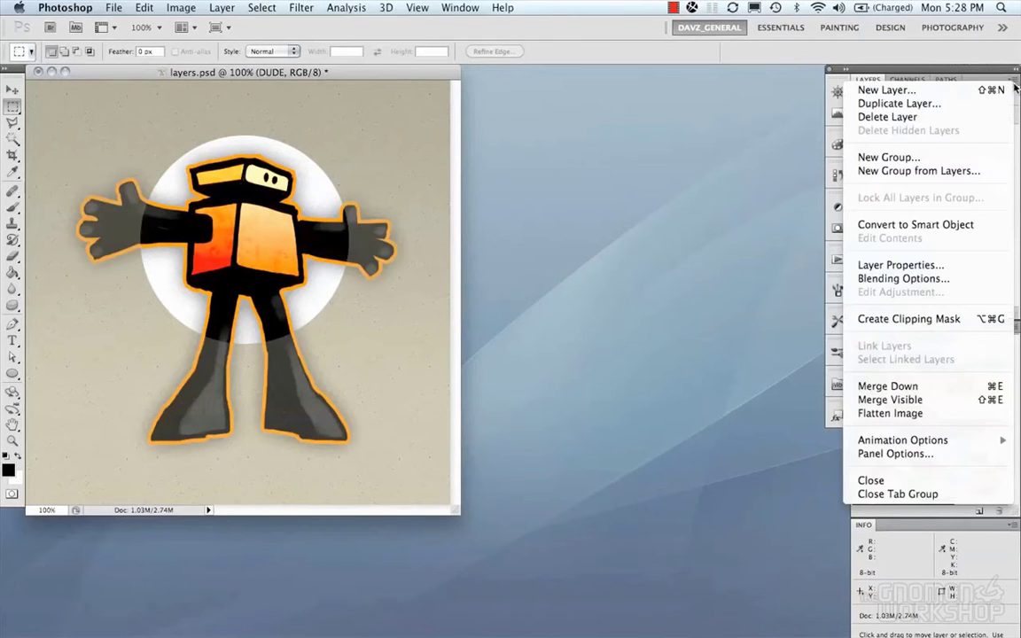
click(940, 386)
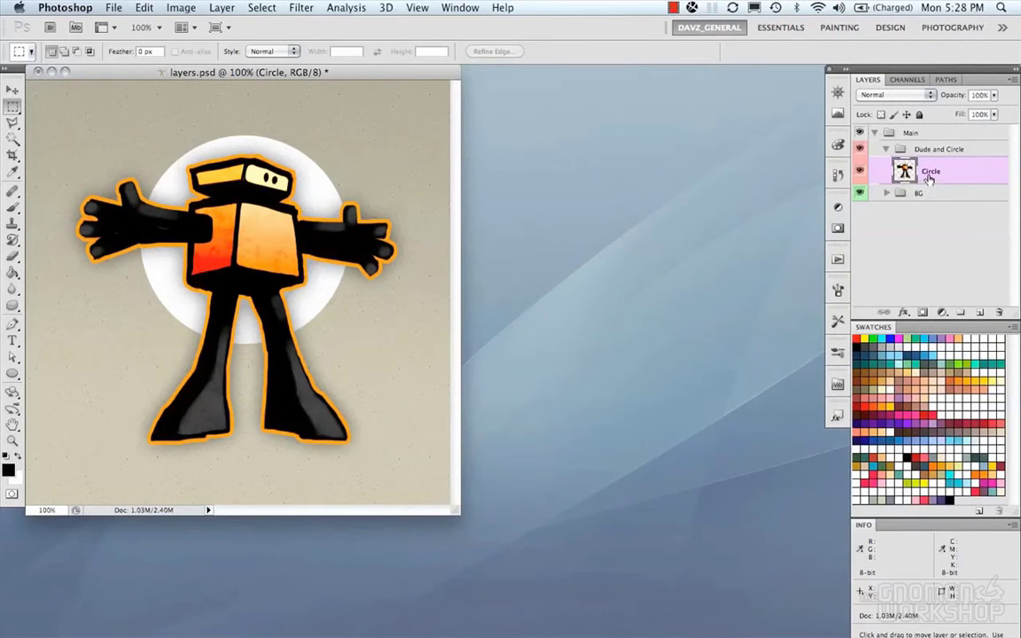
key(super+z)
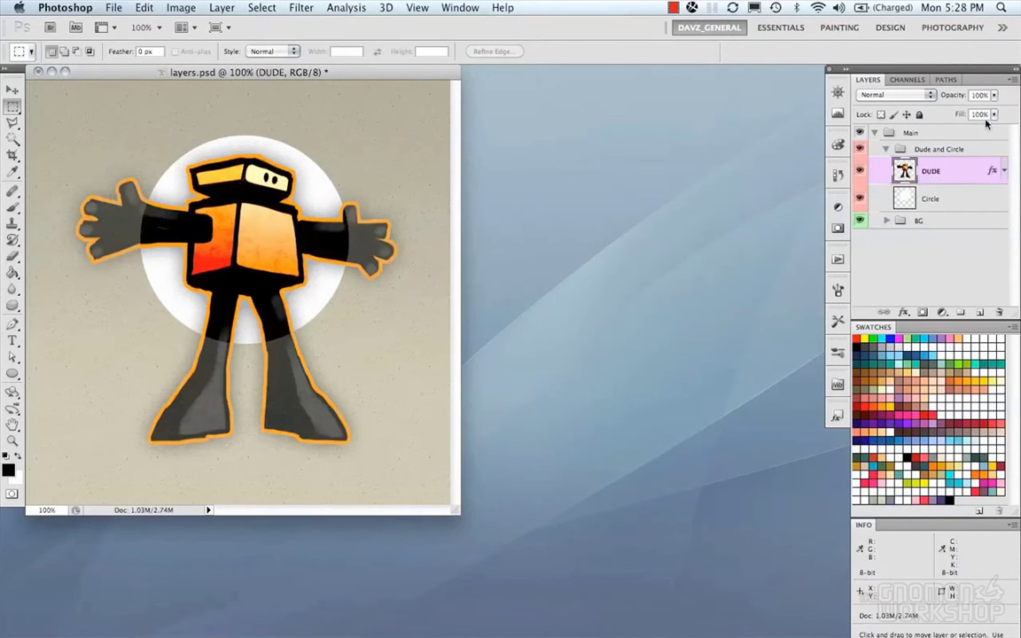
Try merging all visible layers into one, and undo the merge.
click(1015, 82)
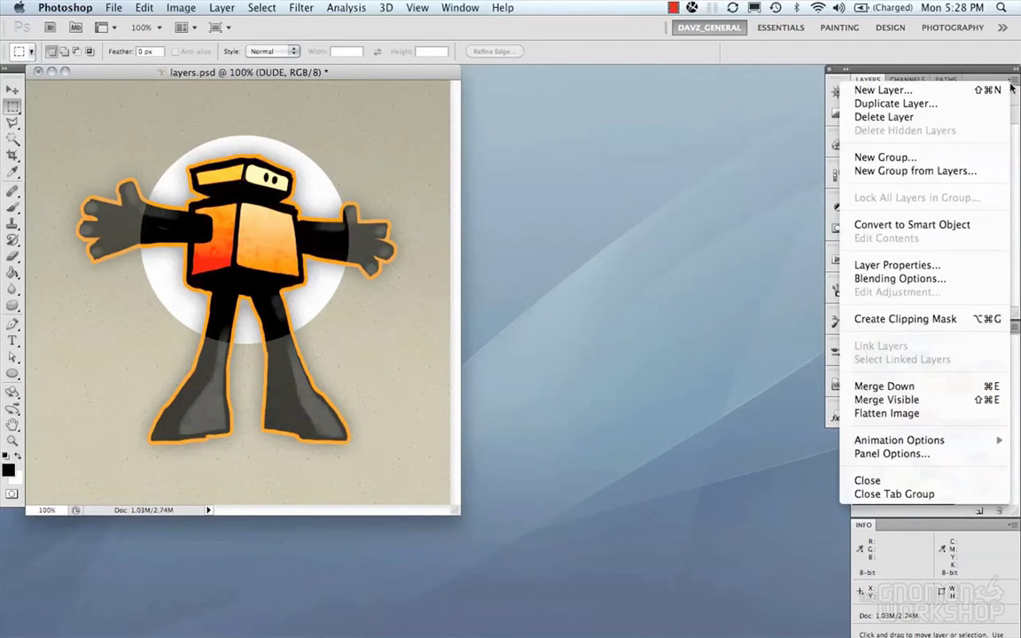
click(916, 405)
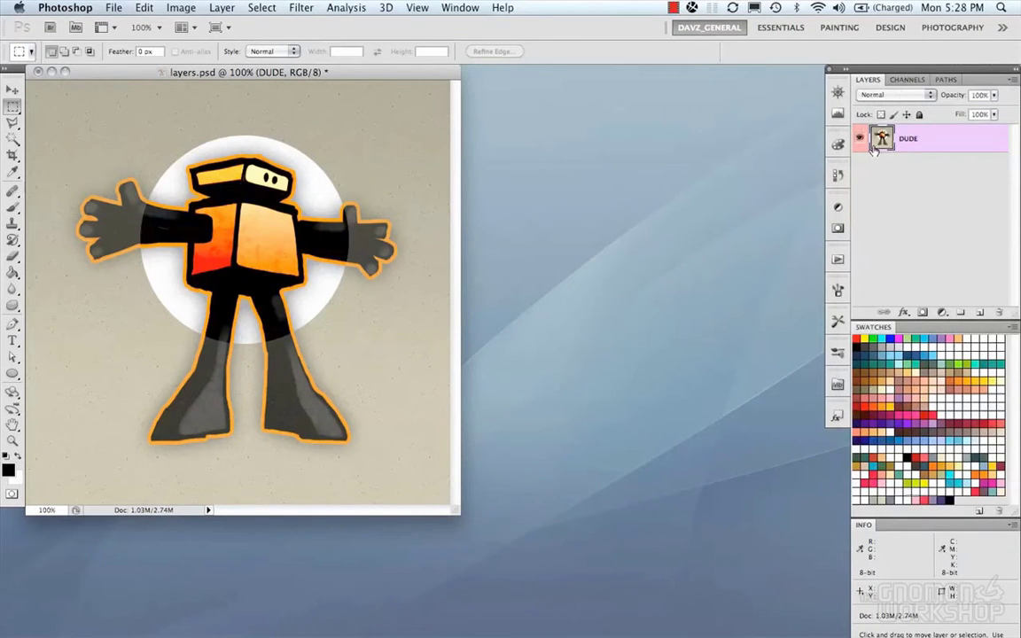
key(super+z)
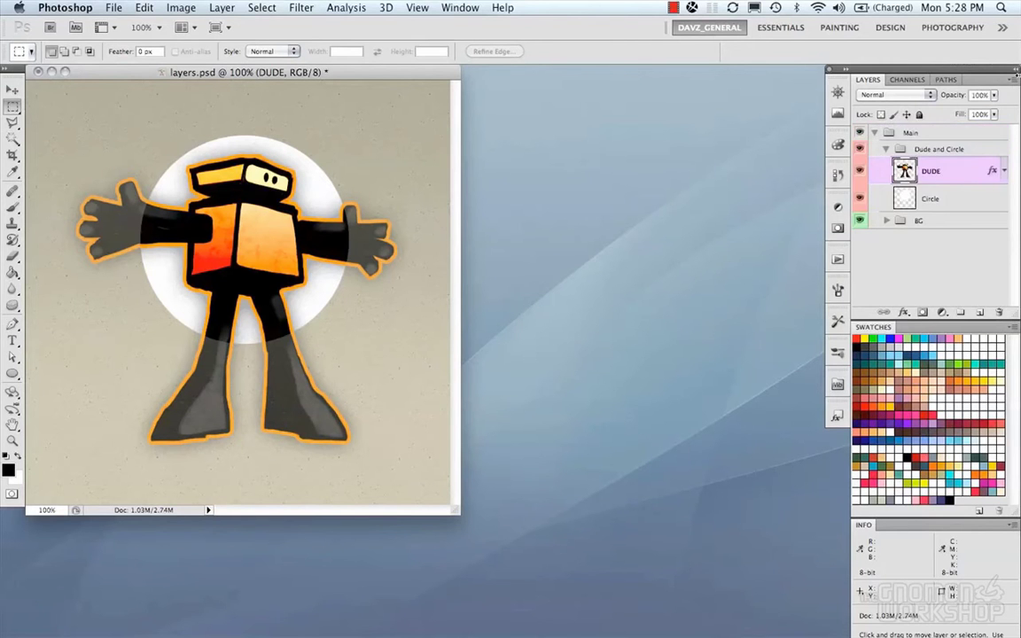
Try flattening the whole image, and undo the flattening.
click(1014, 81)
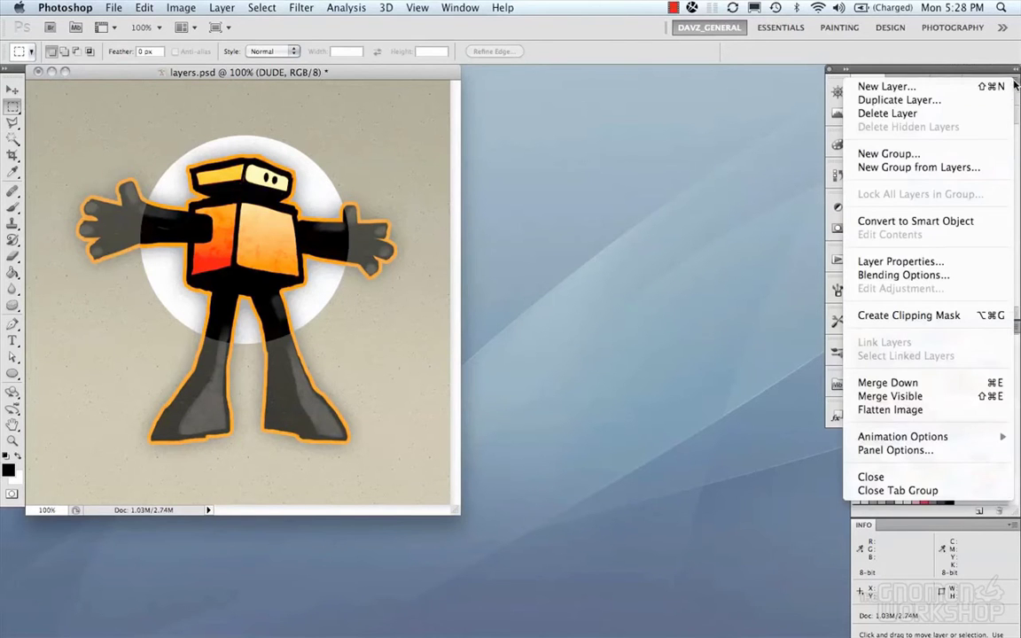
click(927, 410)
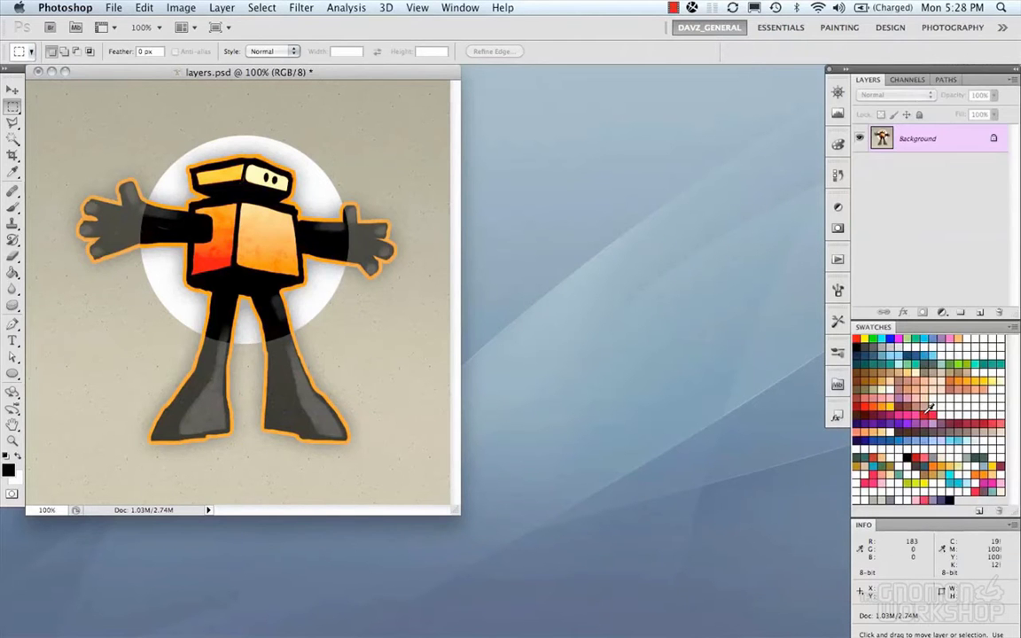
key(super+z)
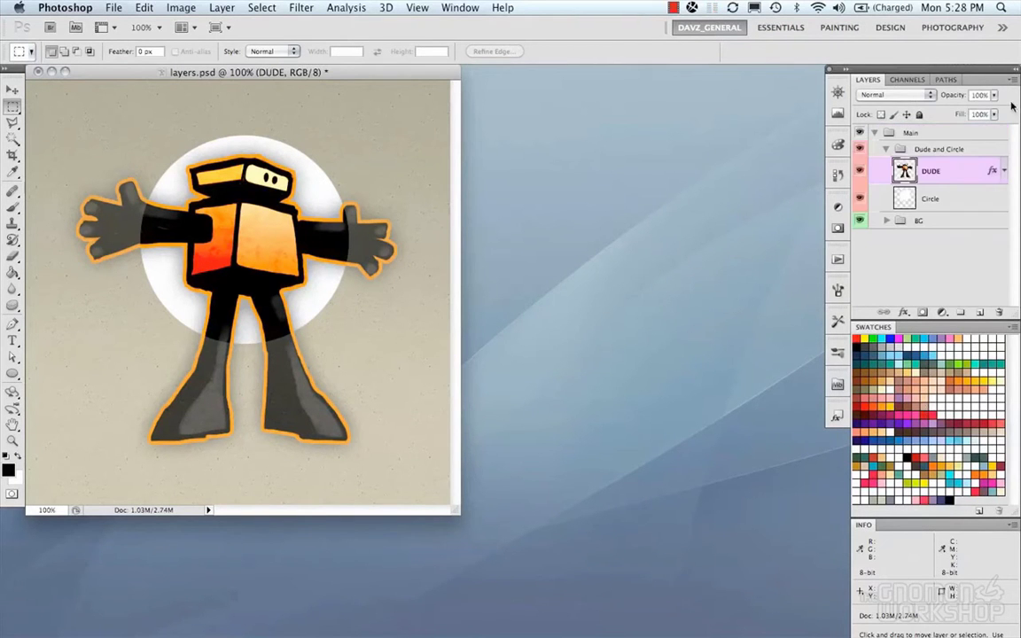
Set the layer thumbnail contents to Layer Bounds, and outline the robot's full extents with a temporary rectangular marquee.
click(1015, 83)
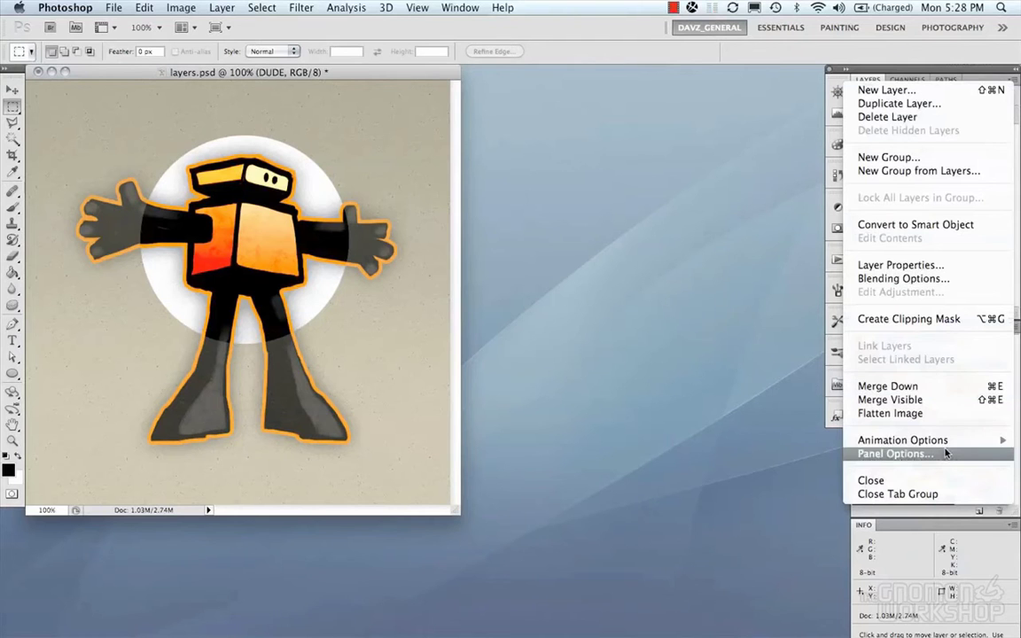
mouse_move(942, 440)
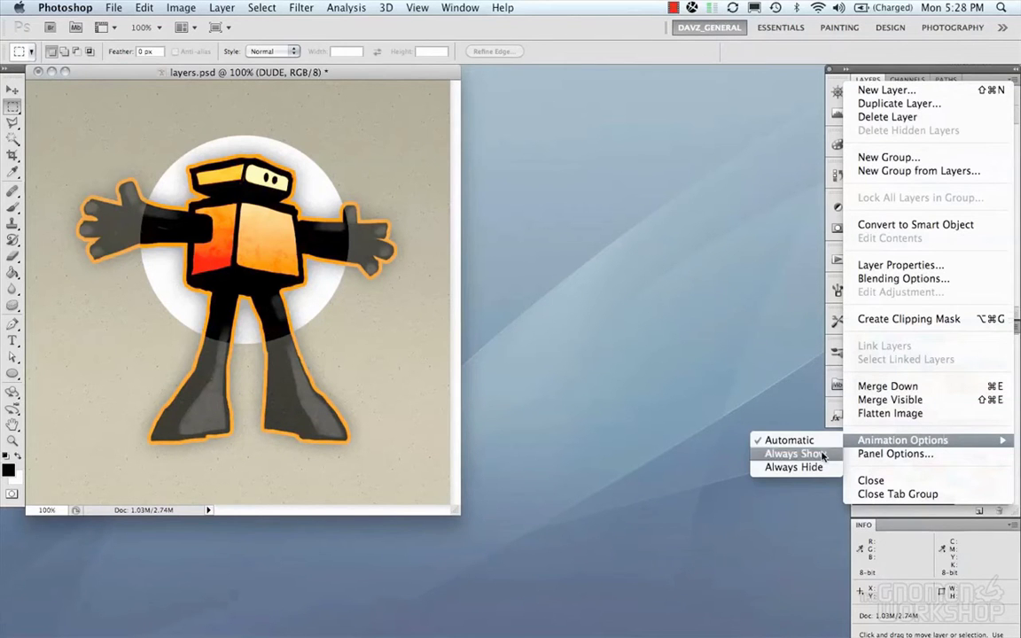
click(894, 456)
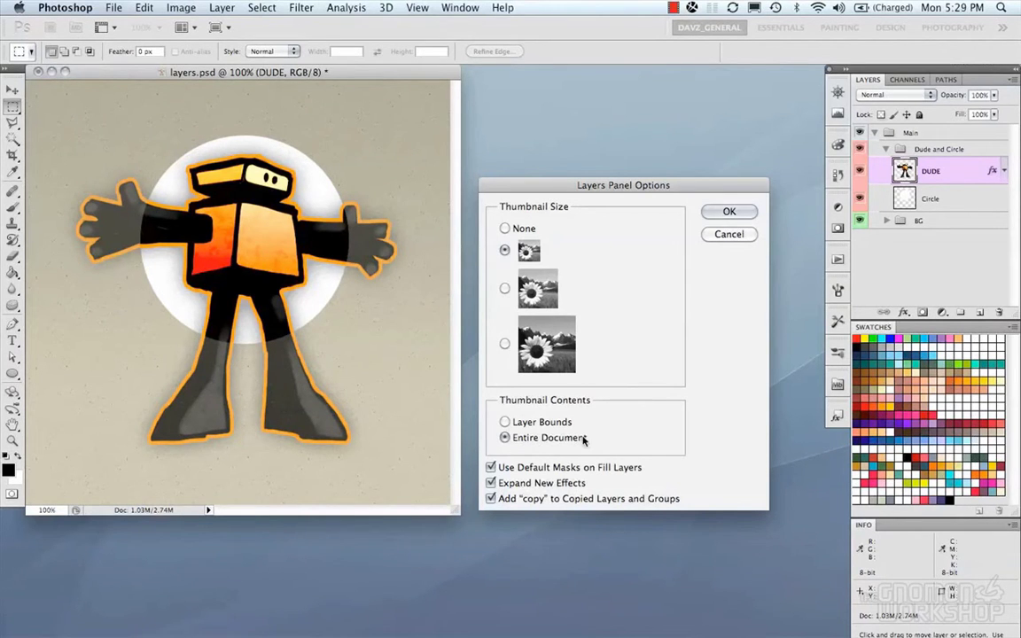
click(518, 430)
click(729, 213)
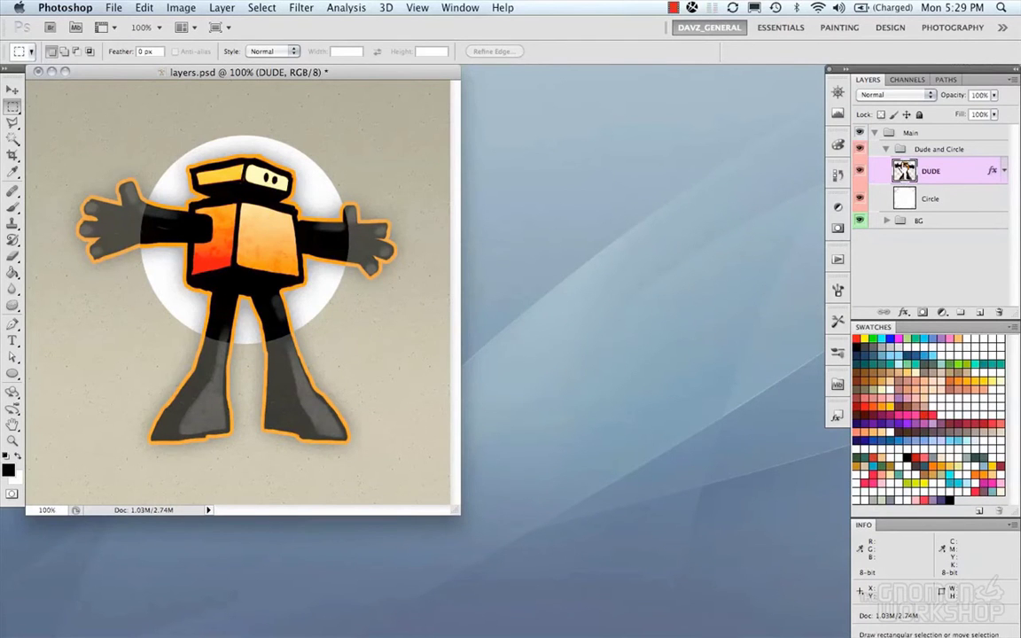
drag(72, 152, 399, 448)
key(super+d)
Set the layer thumbnail contents back to Entire Document in the Layers Panel Options.
click(1012, 79)
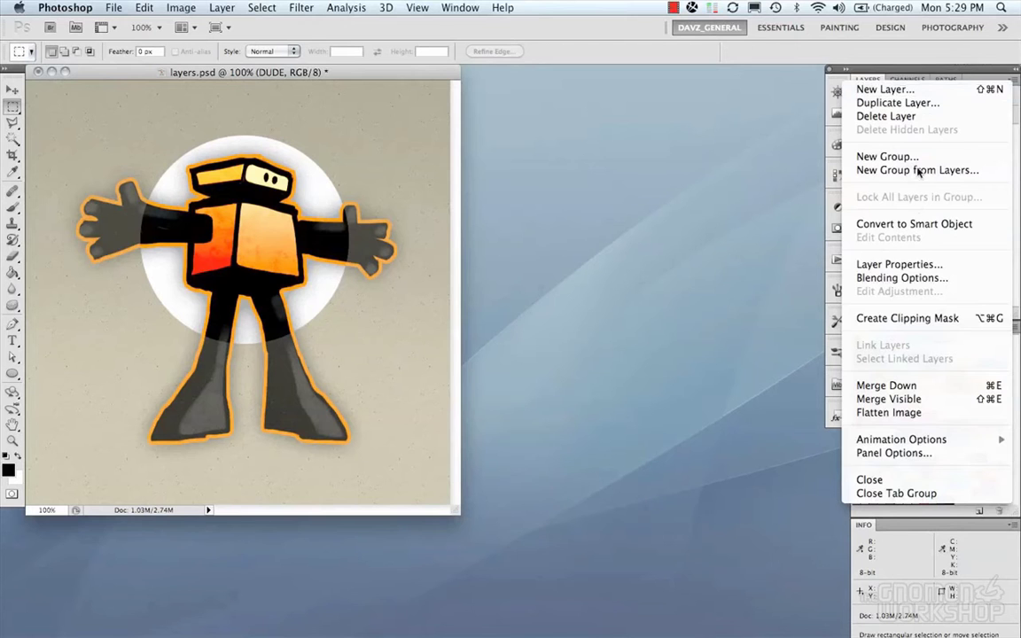
click(916, 455)
click(550, 438)
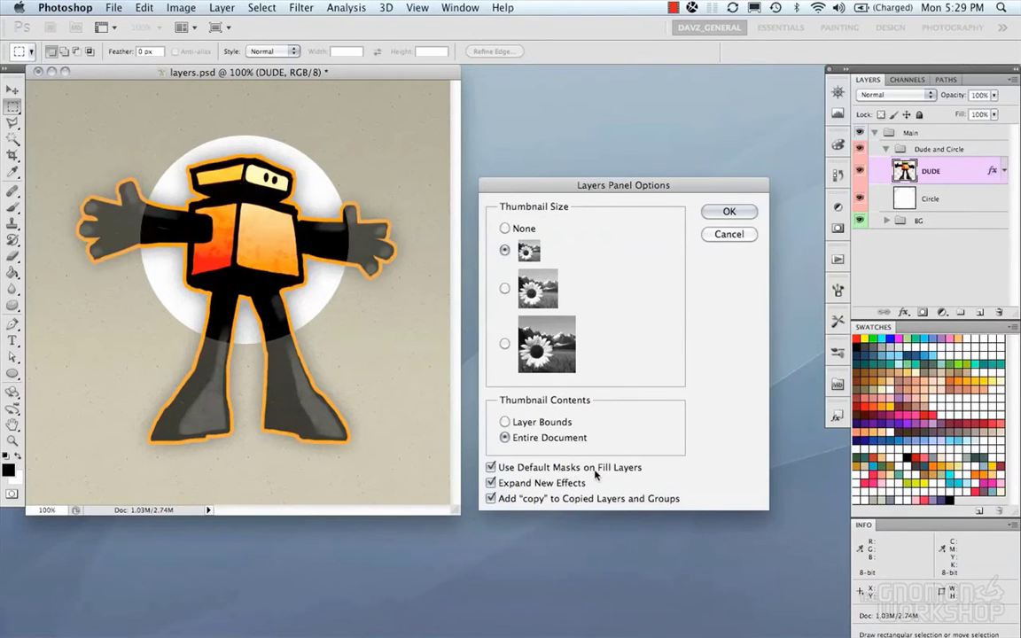
click(726, 211)
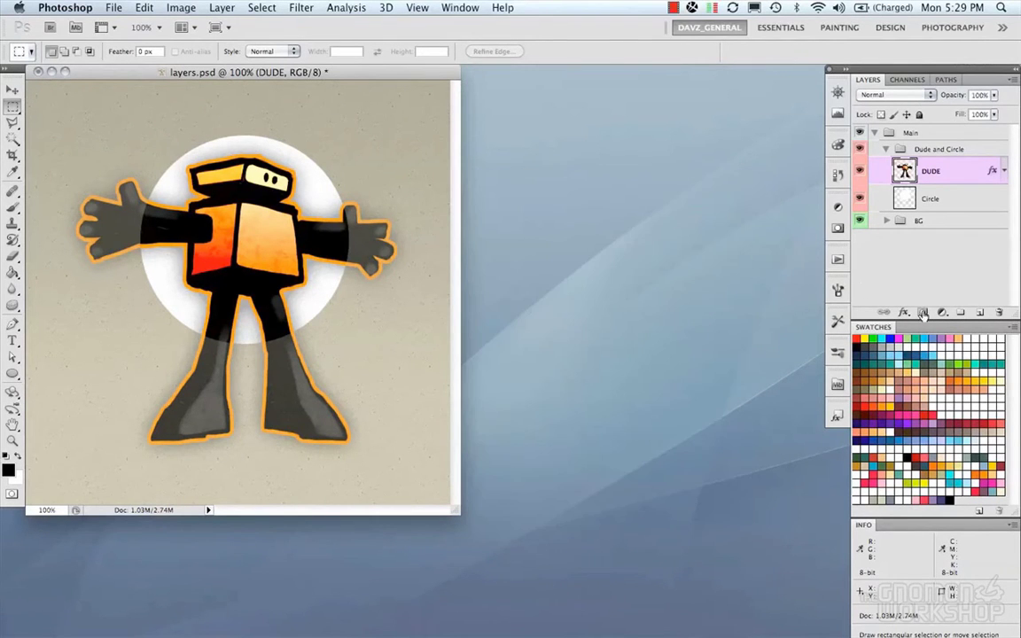
Try adding a linear gradient fill layer at 90° above the DUDE layer, and delete it.
click(942, 313)
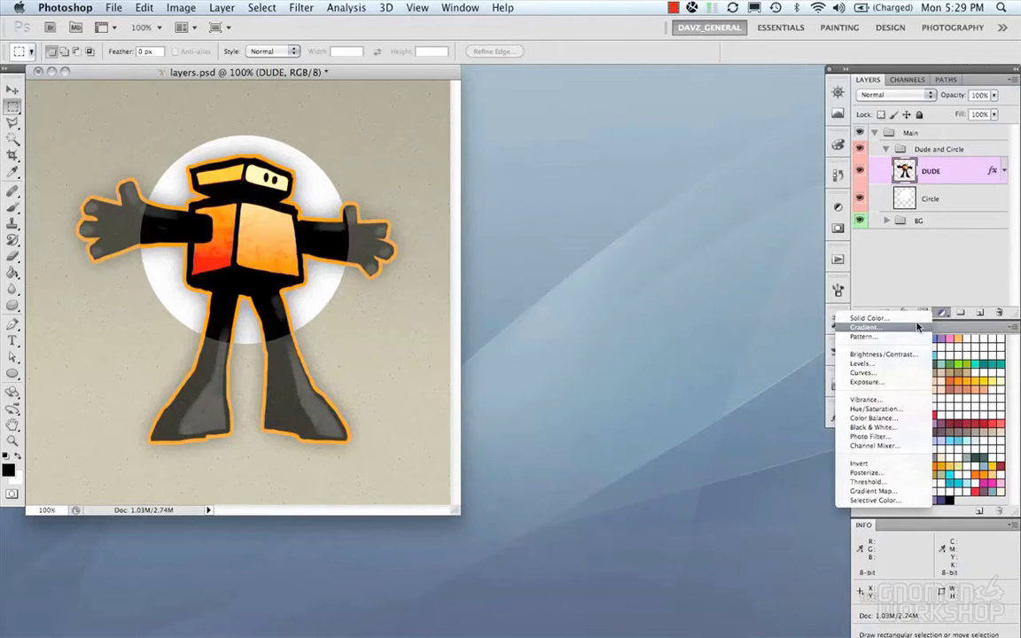
click(918, 327)
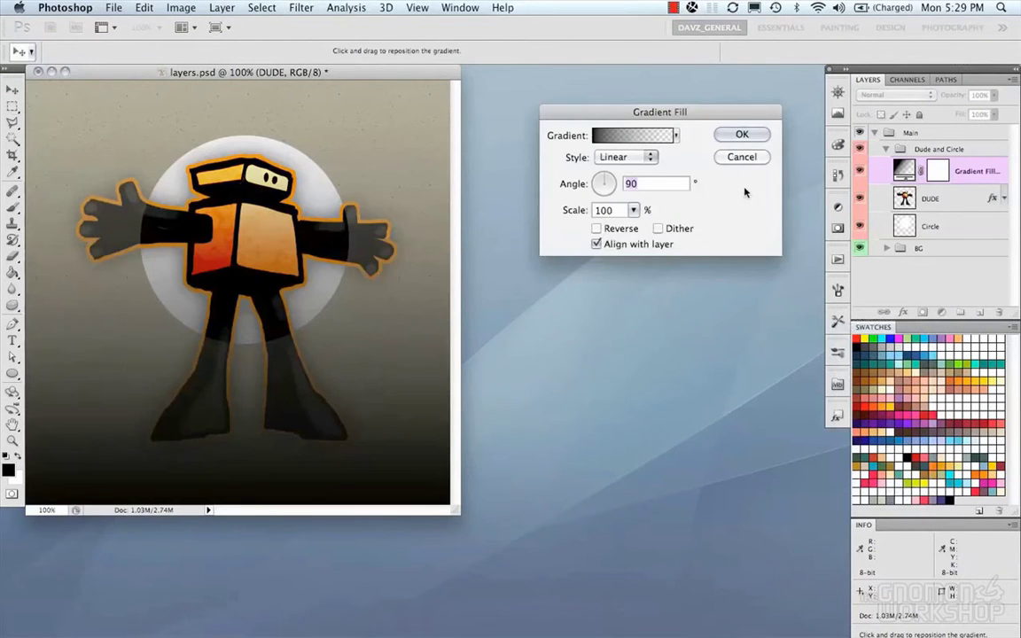
click(743, 137)
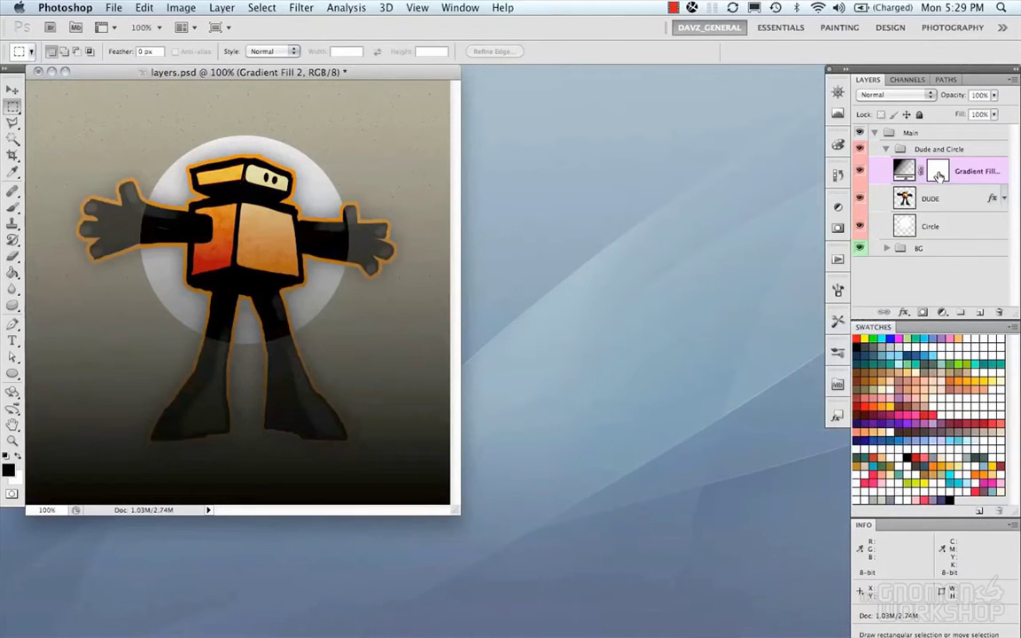
key(Delete)
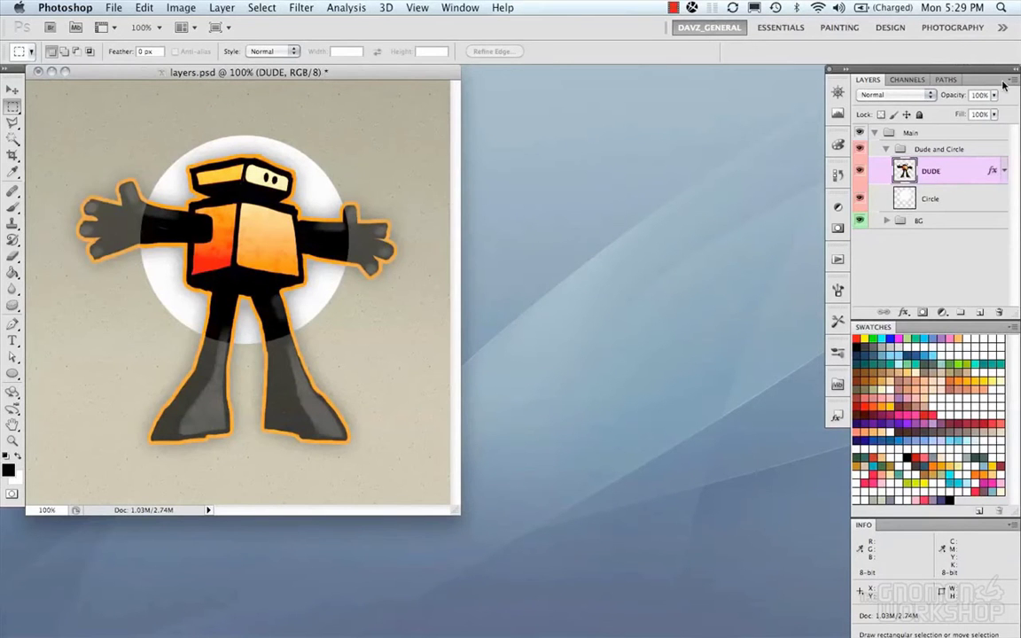
Turn off Use Default Masks on Fill Layers in the Layers Panel Options.
click(1013, 79)
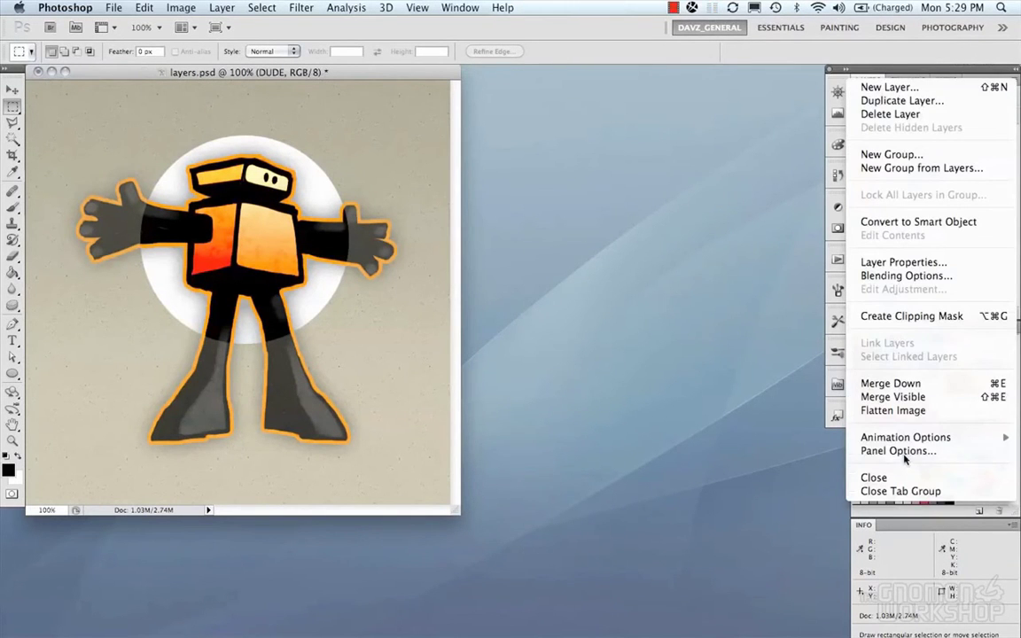
click(867, 452)
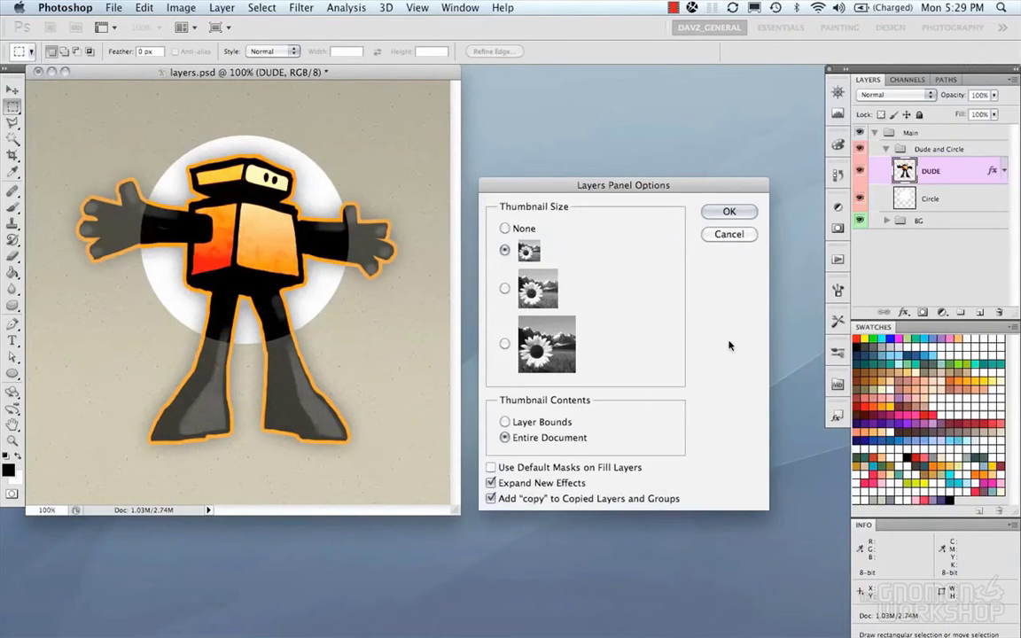
click(726, 213)
Try adding a black solid color fill layer above the DUDE layer, and cancel it.
click(943, 312)
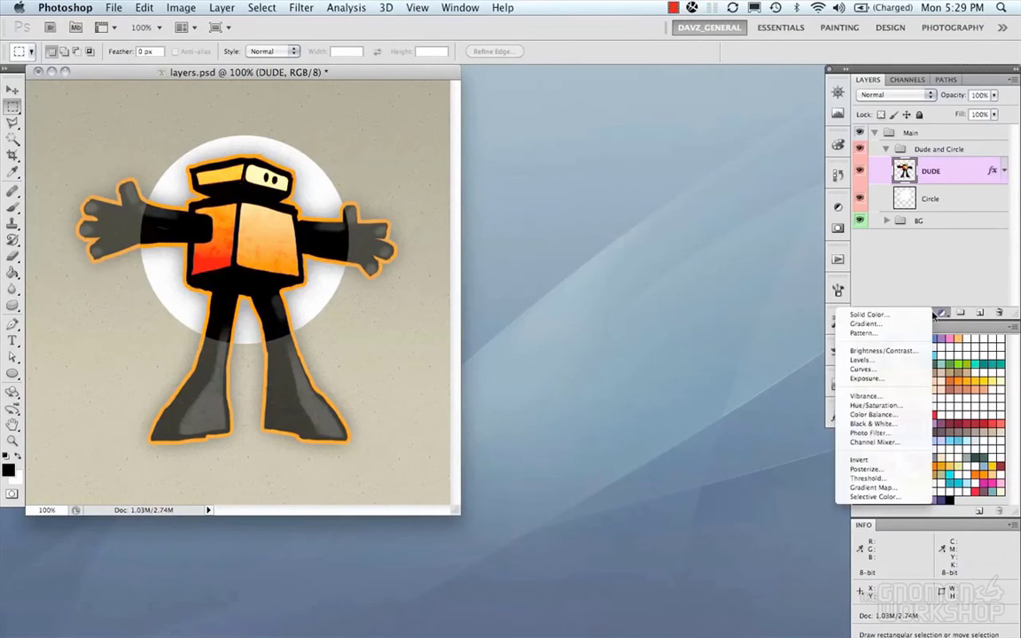
click(903, 318)
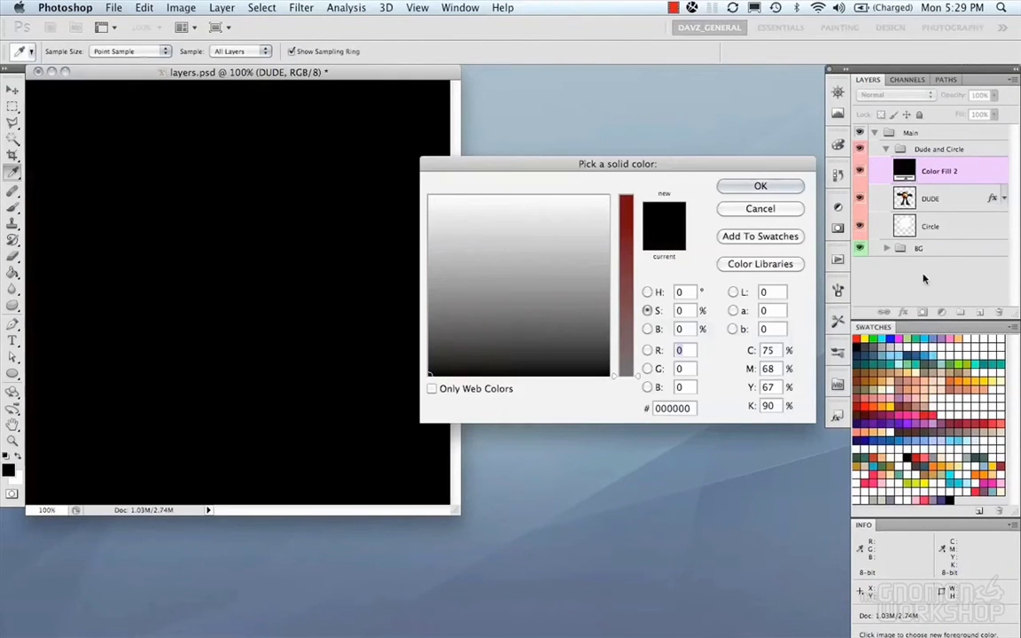
click(785, 210)
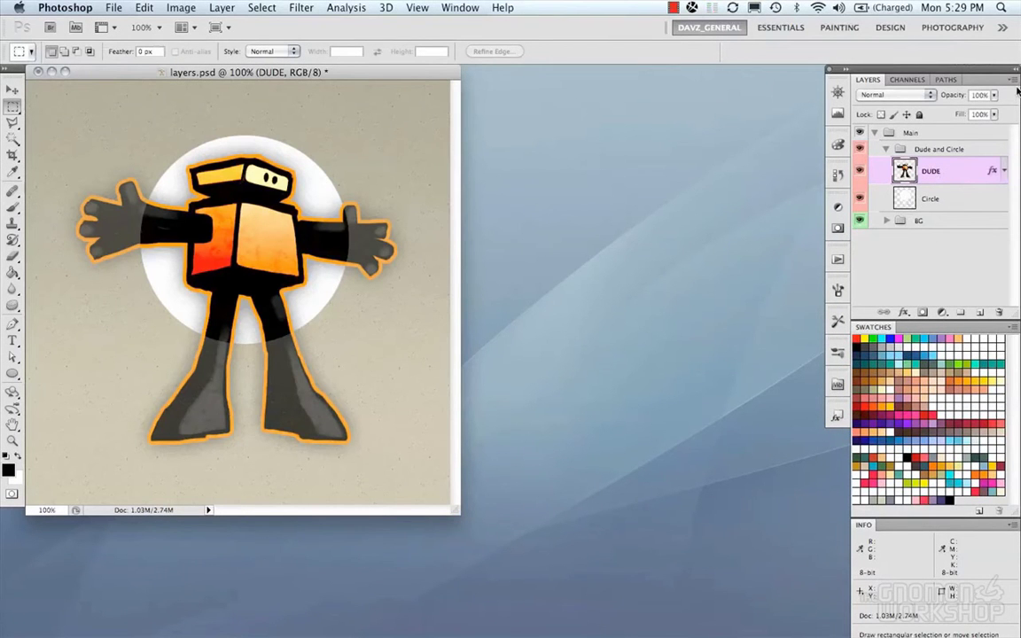
Review the Expand New Effects setting in the Layers Panel Options, and expand and collapse the DUDE layer's effects list.
click(1016, 81)
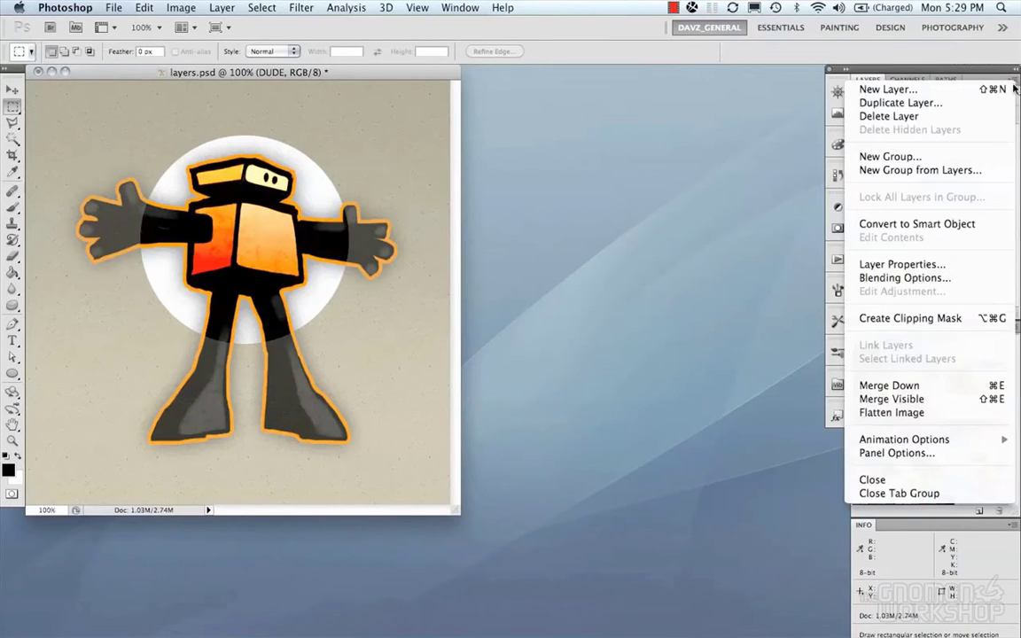
click(918, 454)
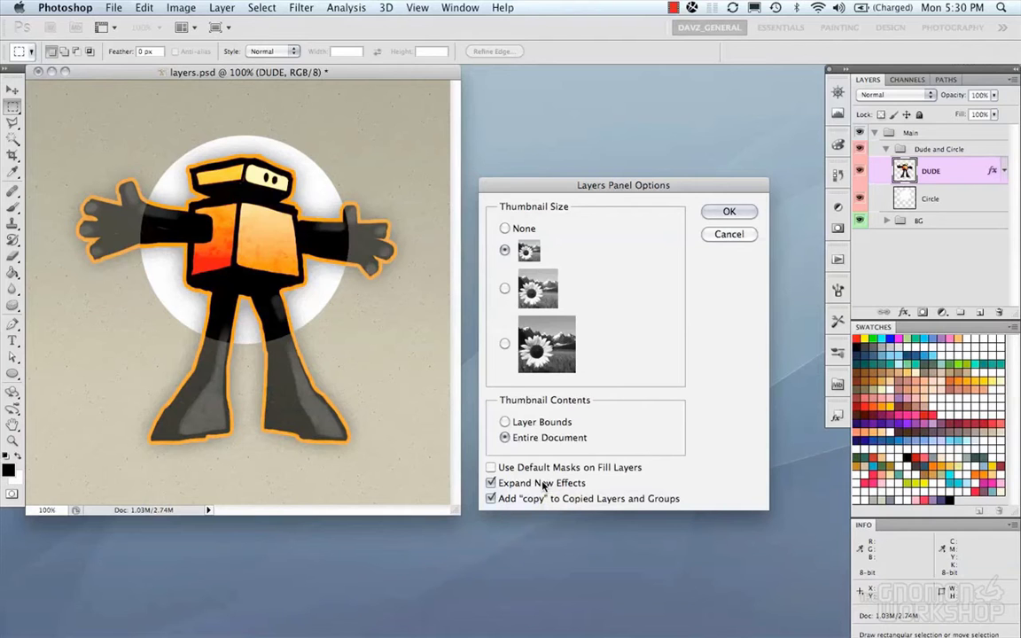
click(724, 214)
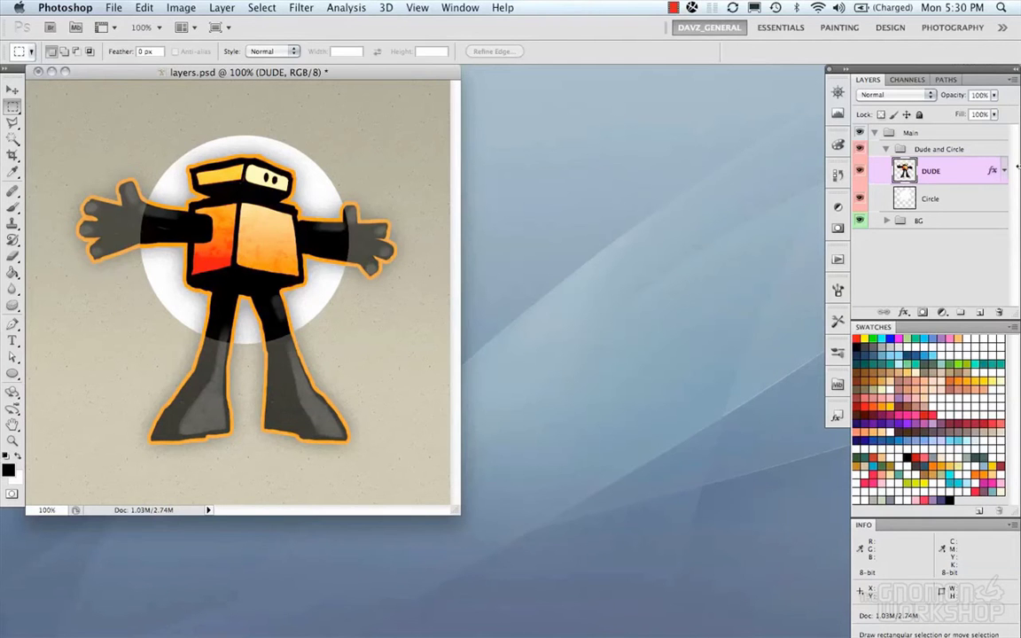
click(1005, 172)
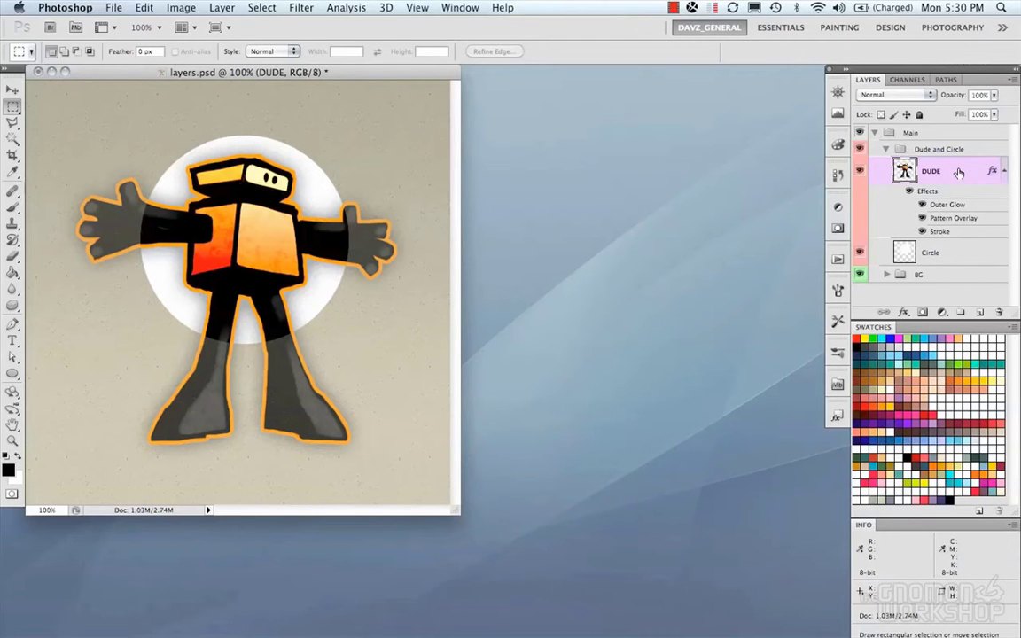
click(1005, 171)
Add a Drop Shadow, an Inner Shadow and an enlarged Outer Glow to the Circle layer, and collapse its effects list.
click(960, 200)
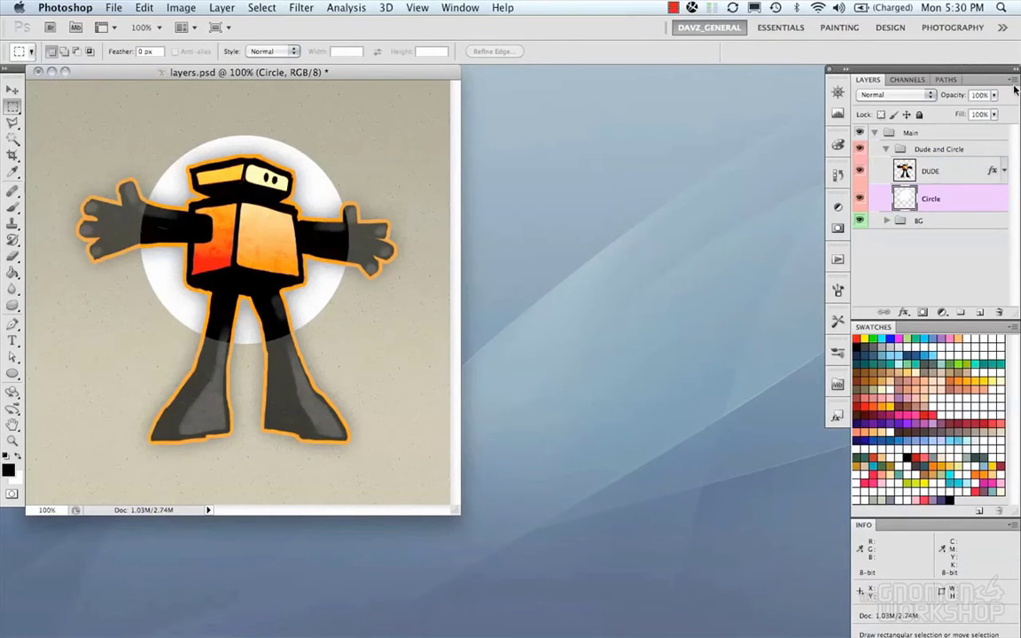
double_click(987, 199)
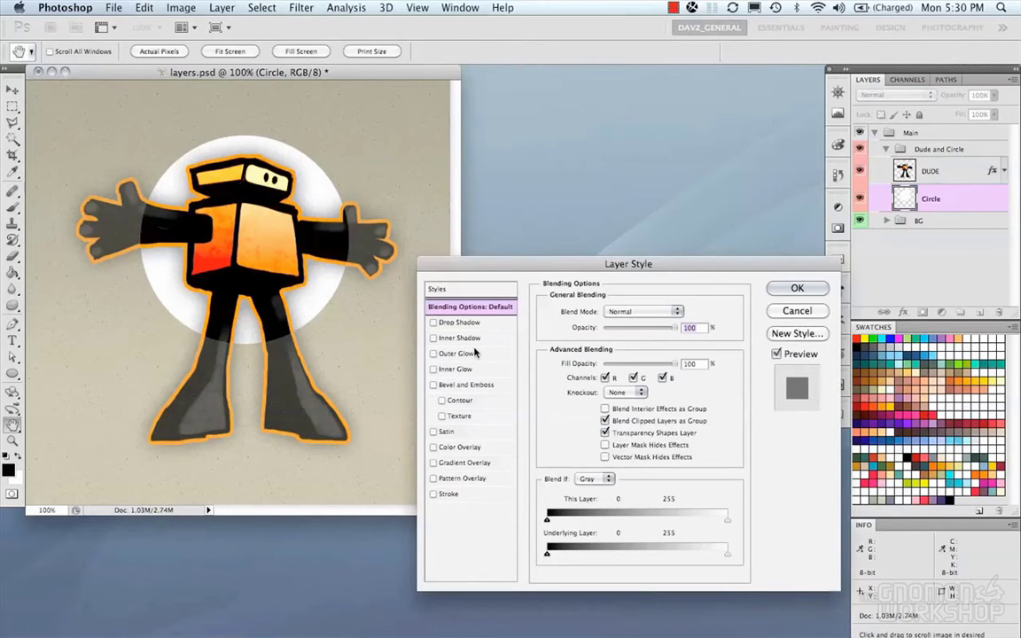
click(434, 323)
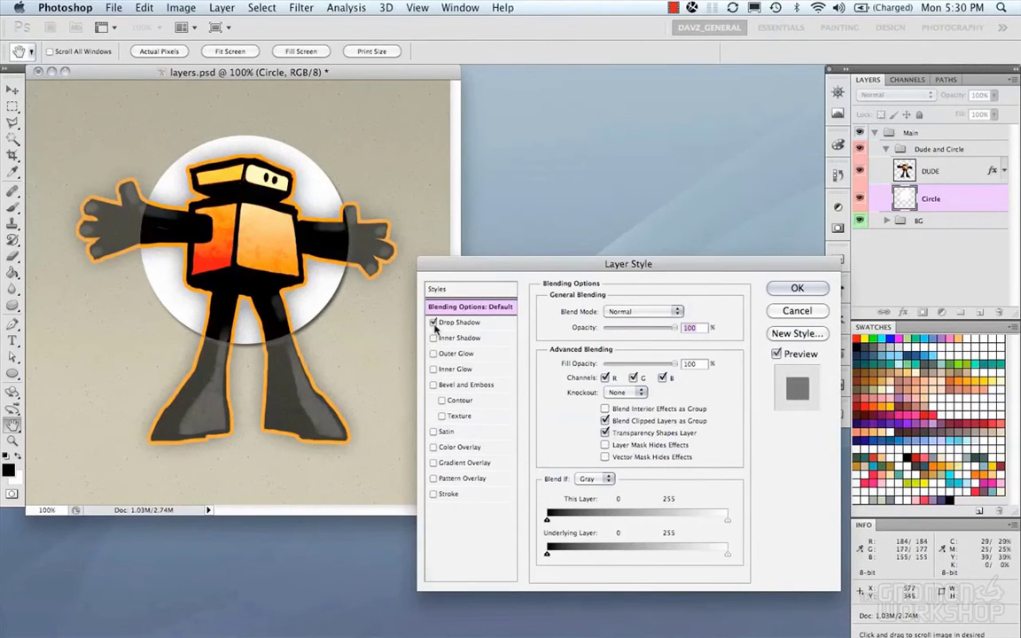
click(433, 338)
click(434, 354)
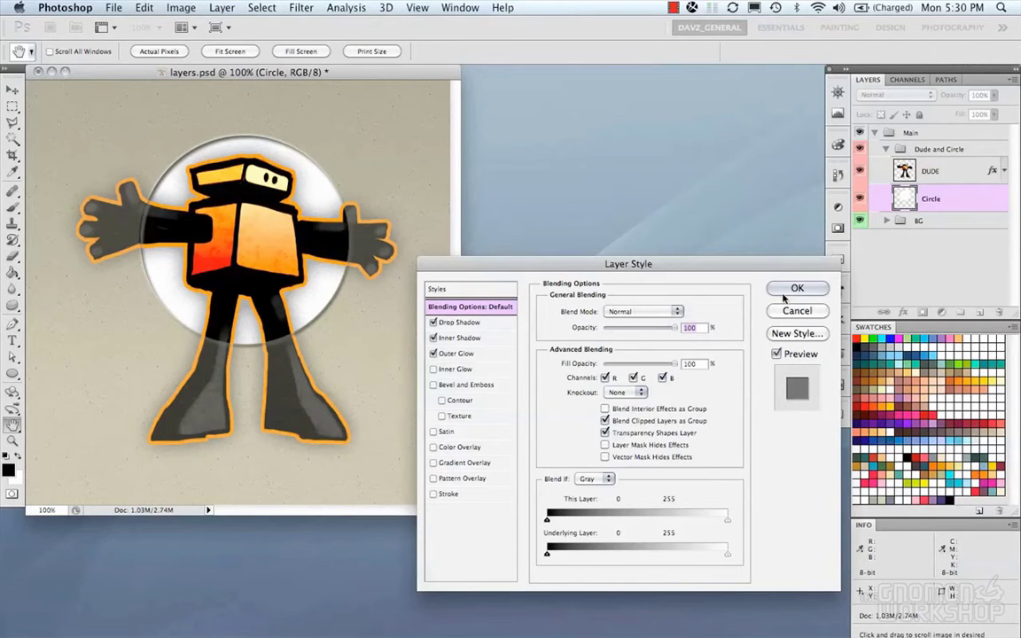
click(458, 358)
drag(588, 432, 611, 436)
click(796, 289)
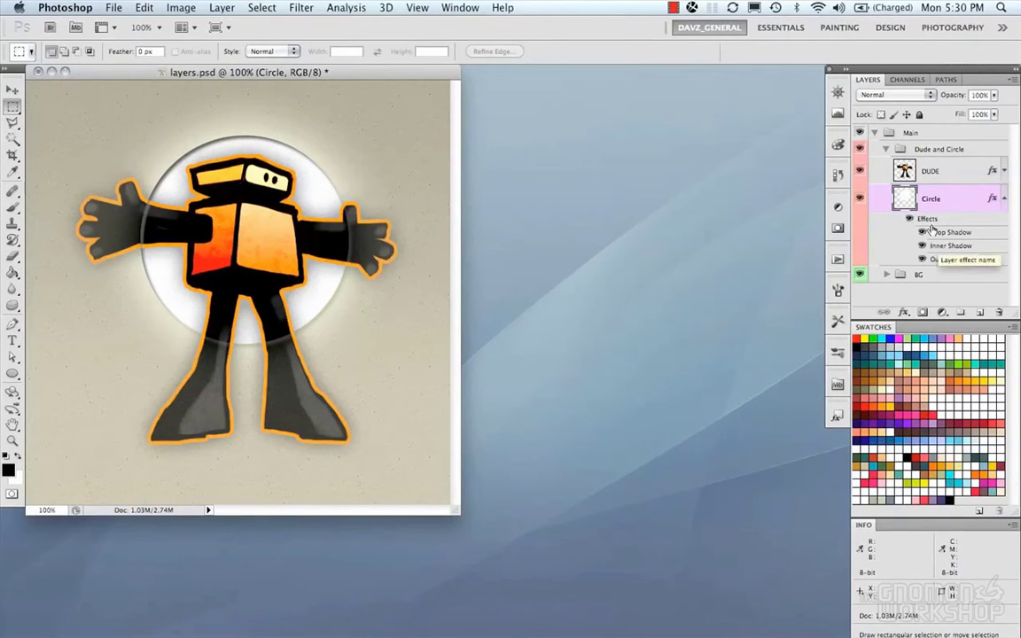
click(1004, 198)
Turn off Expand New Effects in the Layers Panel Options.
click(1011, 82)
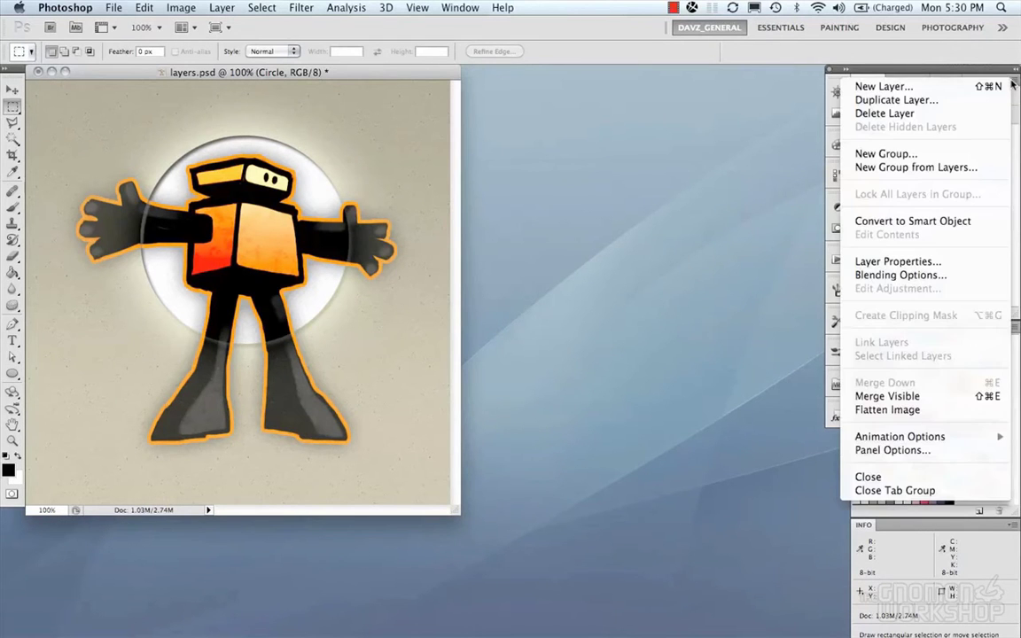
click(832, 448)
click(541, 483)
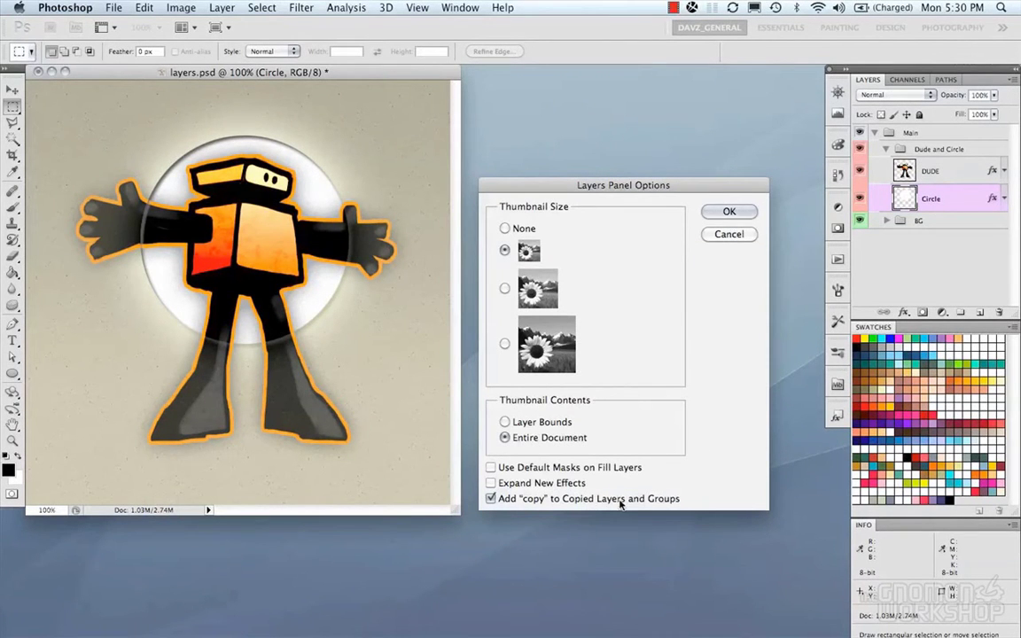
click(729, 213)
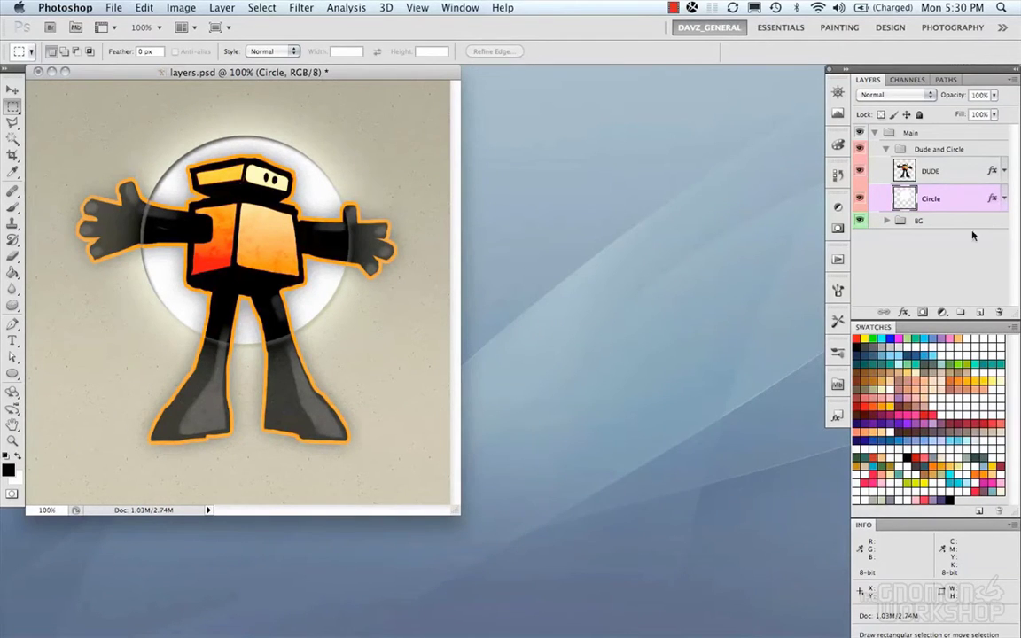
Try duplicating the DUDE layer with the "copy" suffix option on, and undo the duplication.
click(945, 179)
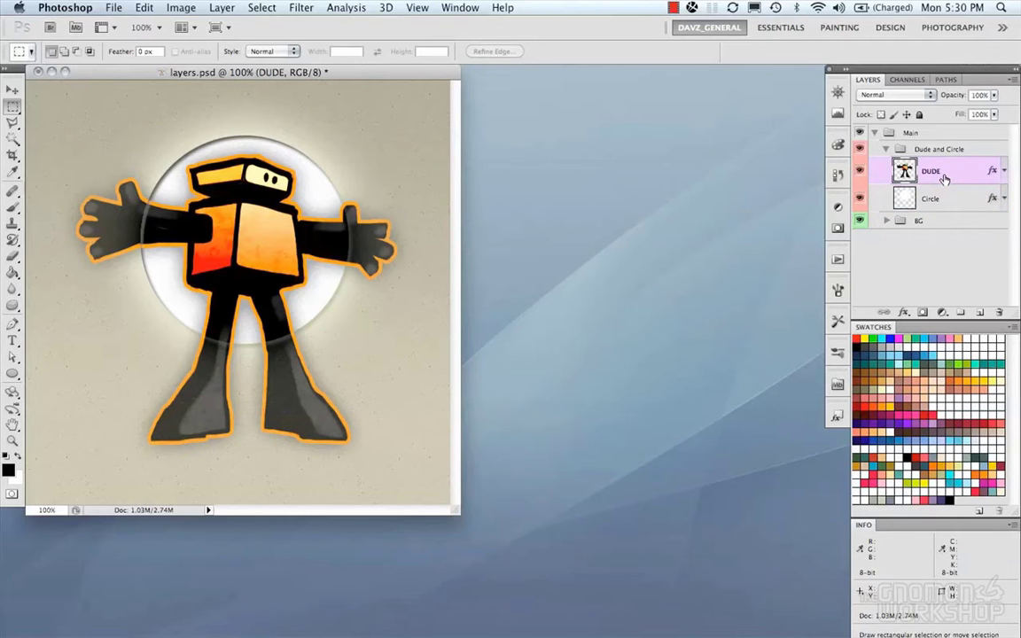
drag(945, 180, 980, 312)
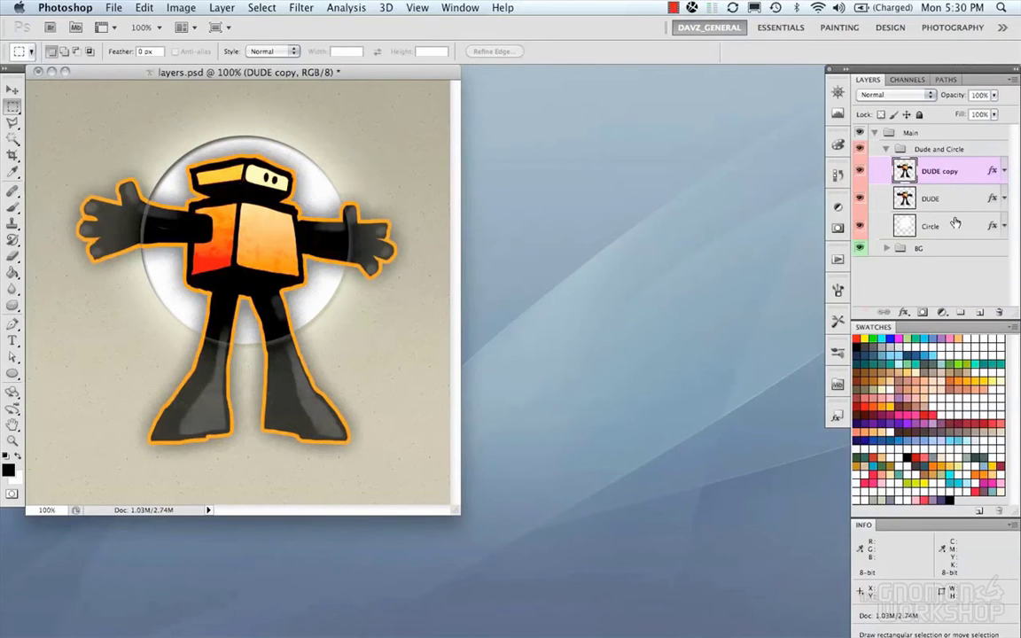
key(super+z)
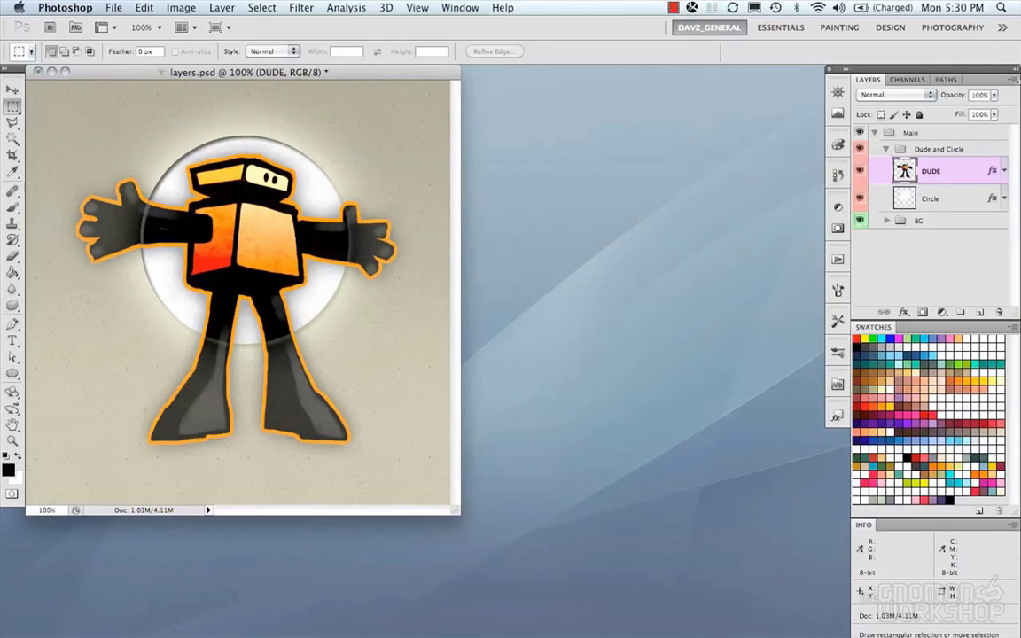
Turn off Add "copy" to Copied Layers and Groups, and test it by duplicating the DUDE layer and undoing.
click(1010, 79)
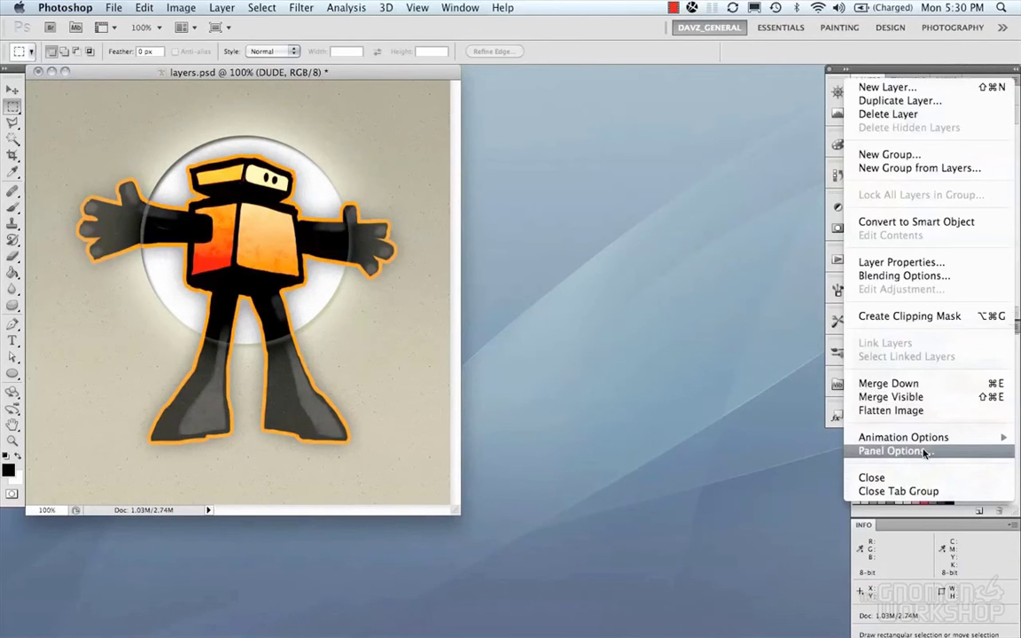
click(891, 451)
click(491, 498)
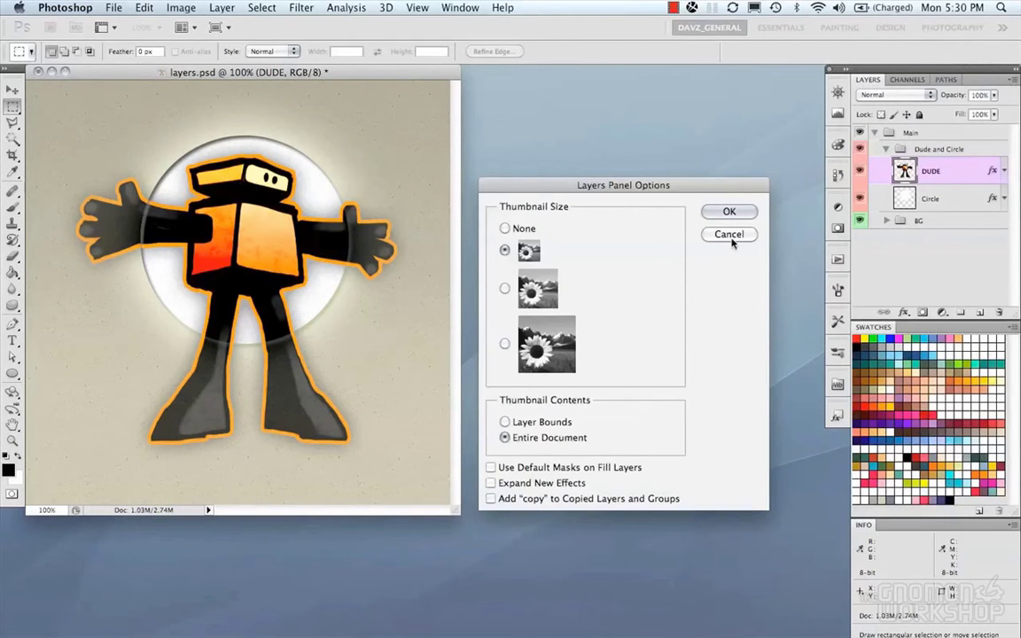
click(730, 211)
drag(971, 176, 980, 312)
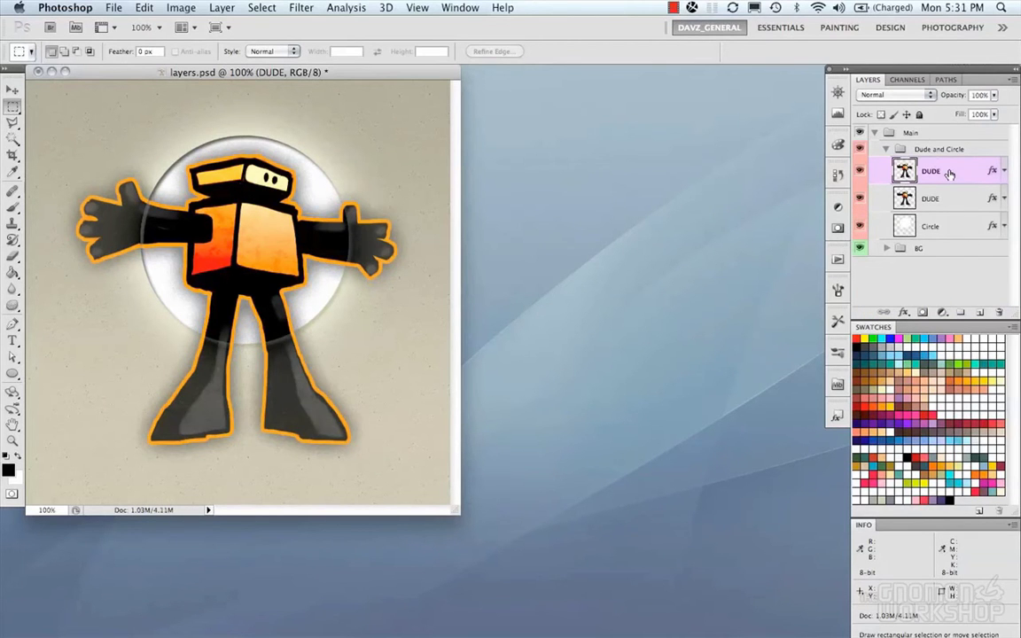
key(super+z)
Look over the Layers panel's Close and Close Tab Group commands, and briefly collapse and re-expand the panel dock.
click(1014, 80)
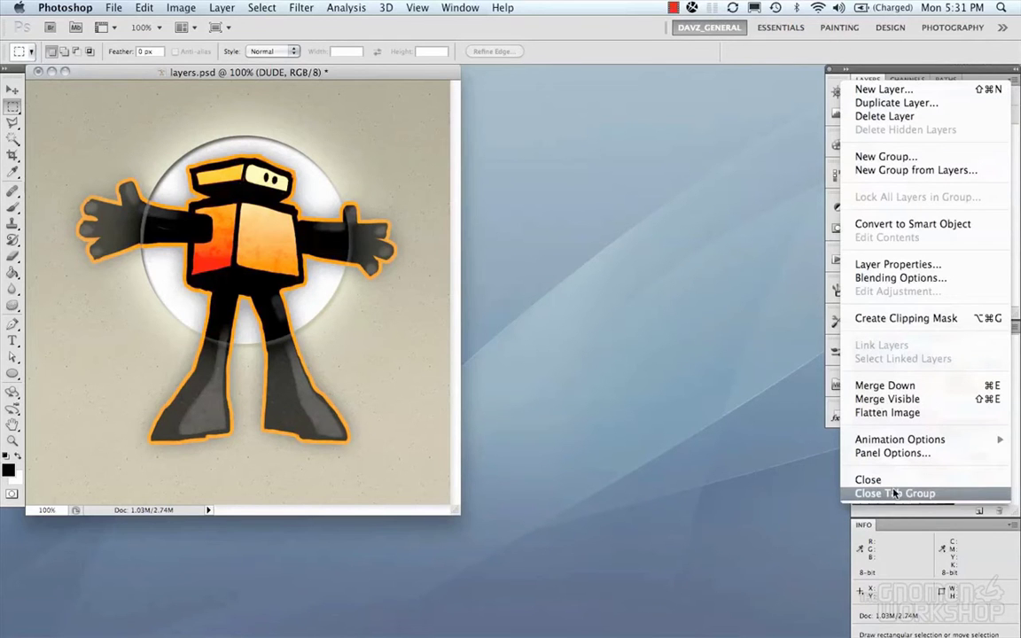
click(982, 73)
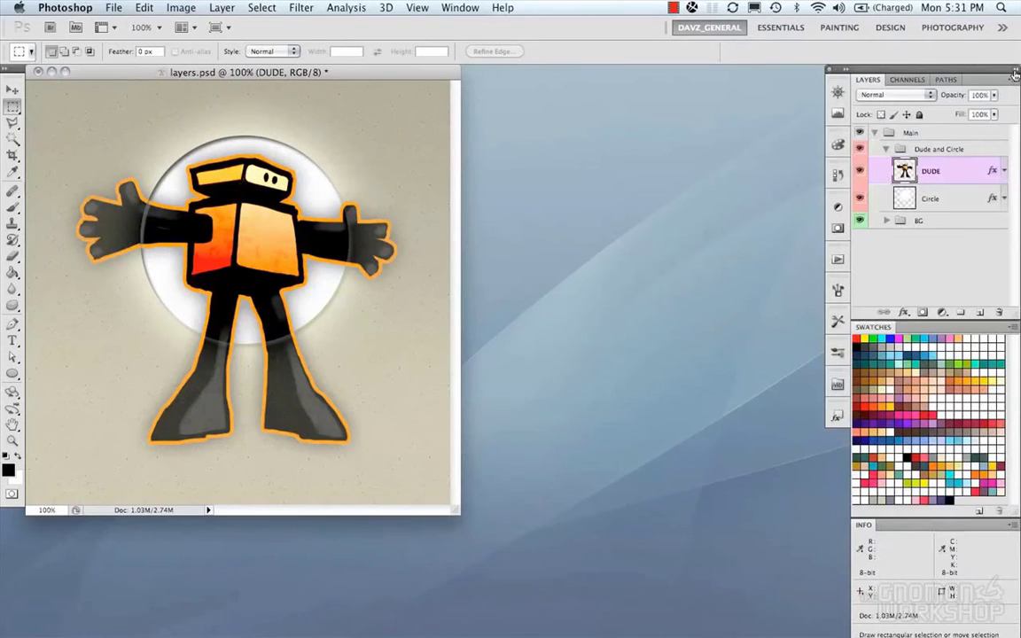
click(1015, 70)
click(1016, 71)
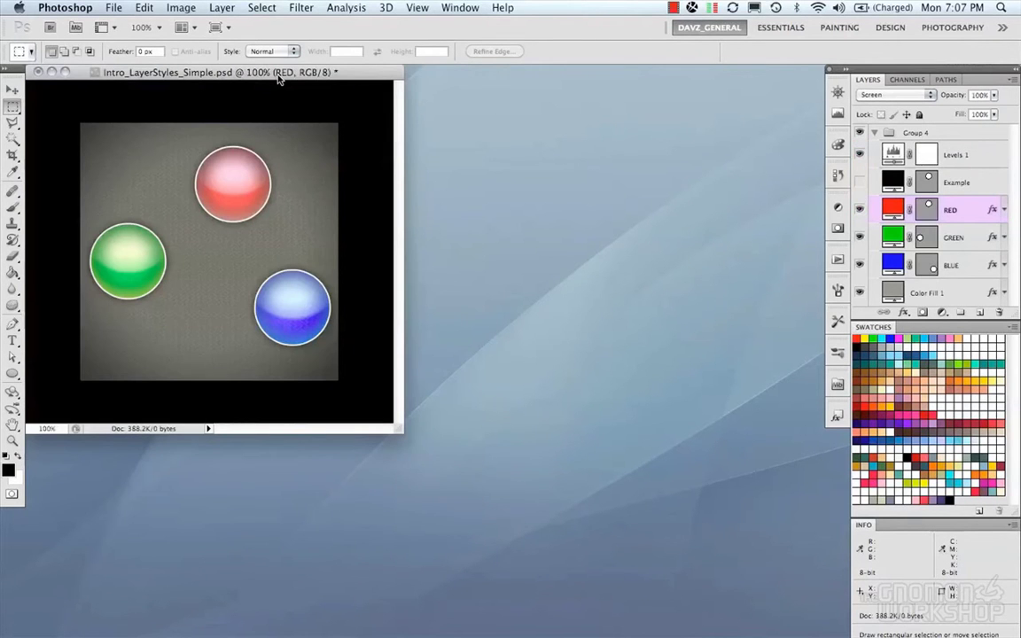
Look over the Layer menu's commands, including Delete and Rasterize, and the list of fill and adjustment layer types.
click(219, 8)
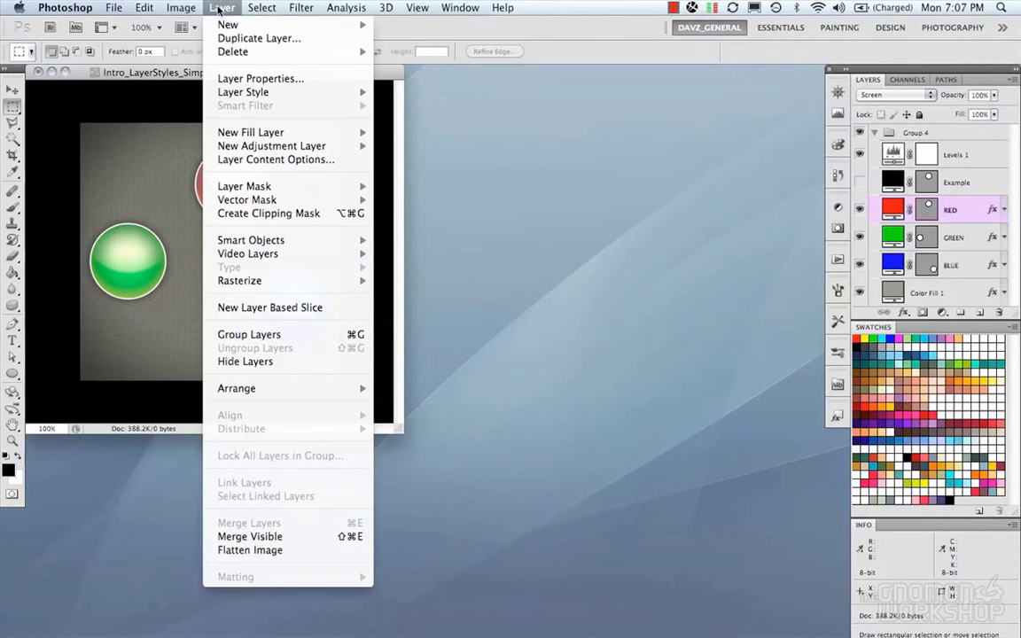
mouse_move(227, 25)
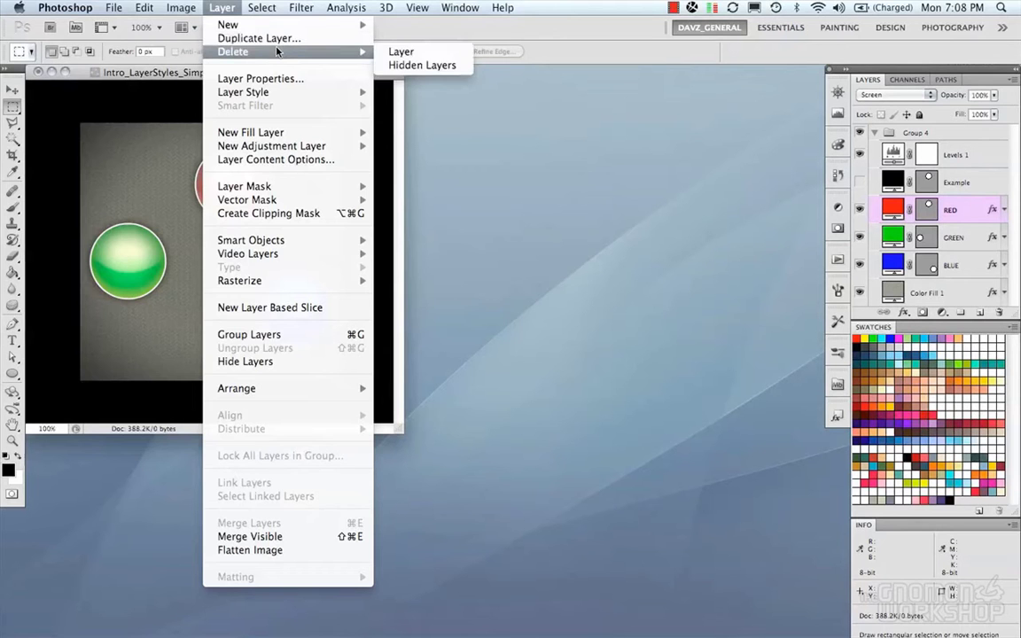
mouse_move(279, 90)
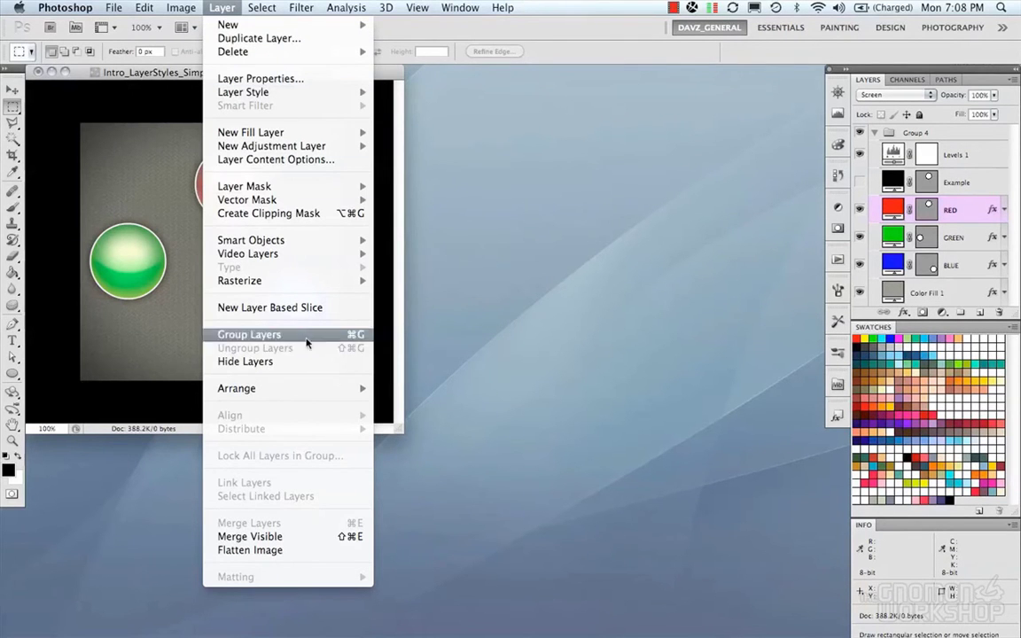
click(222, 6)
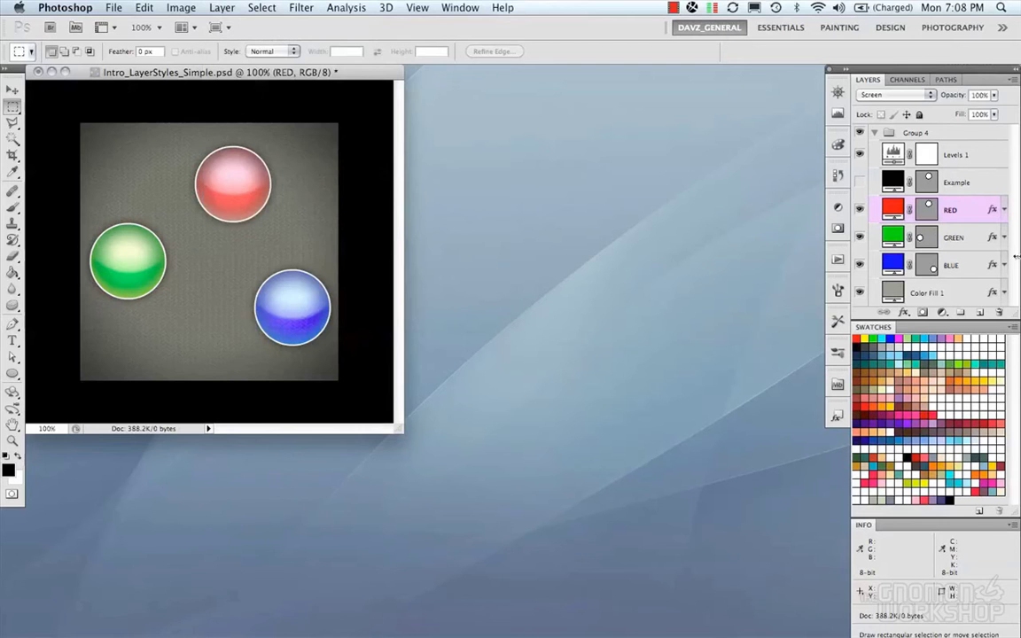
click(942, 313)
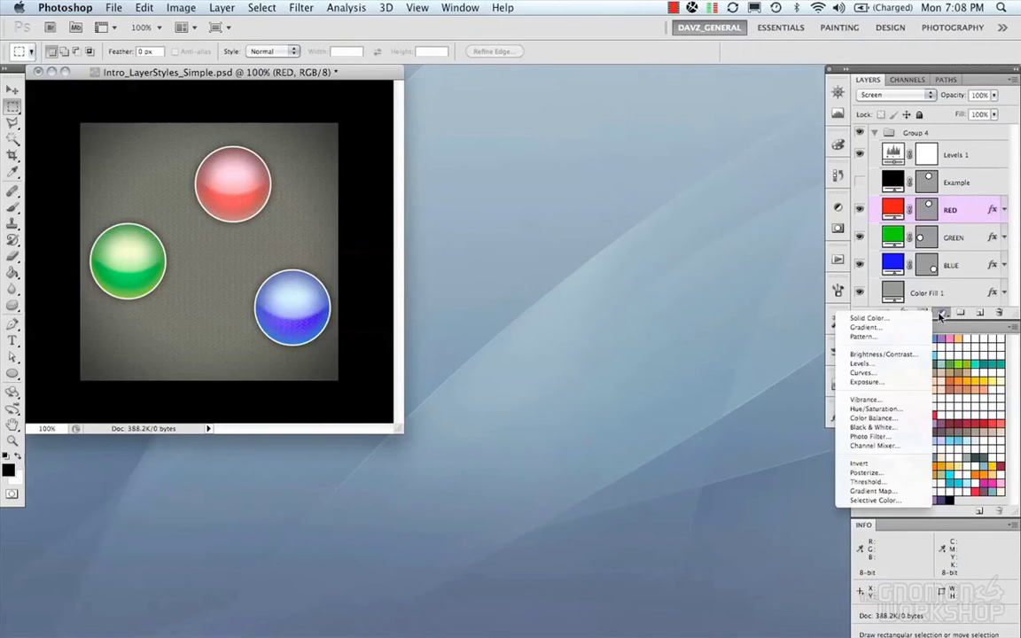
click(943, 315)
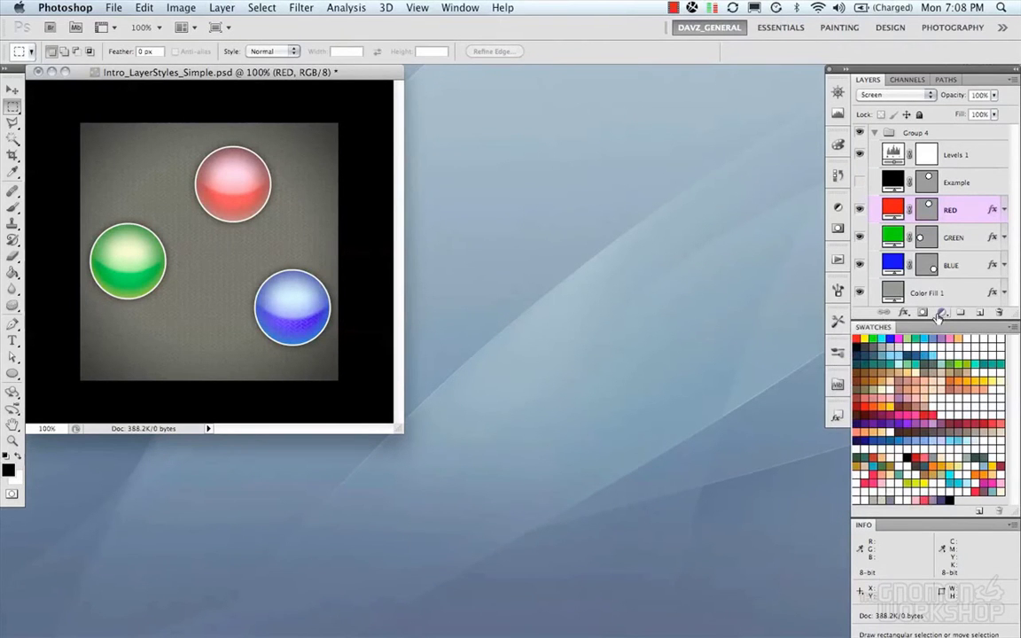
click(222, 7)
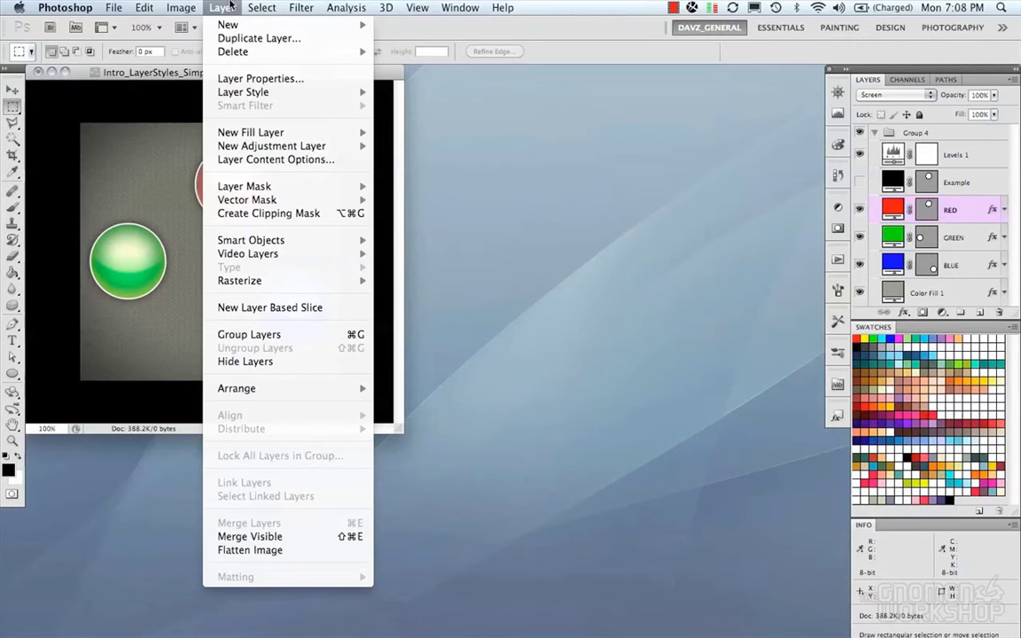
mouse_move(243, 283)
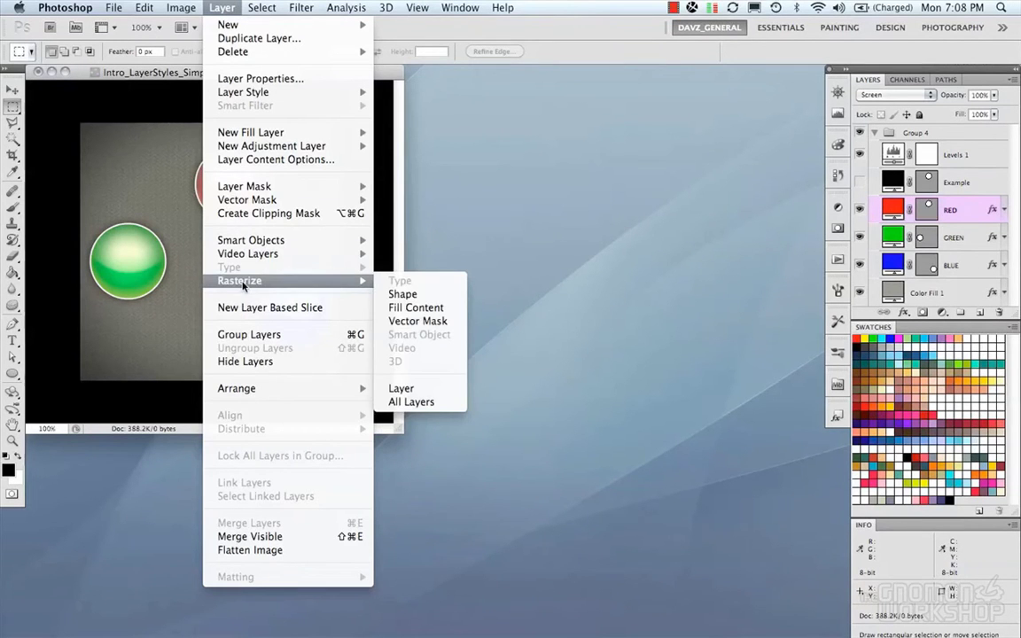
click(224, 7)
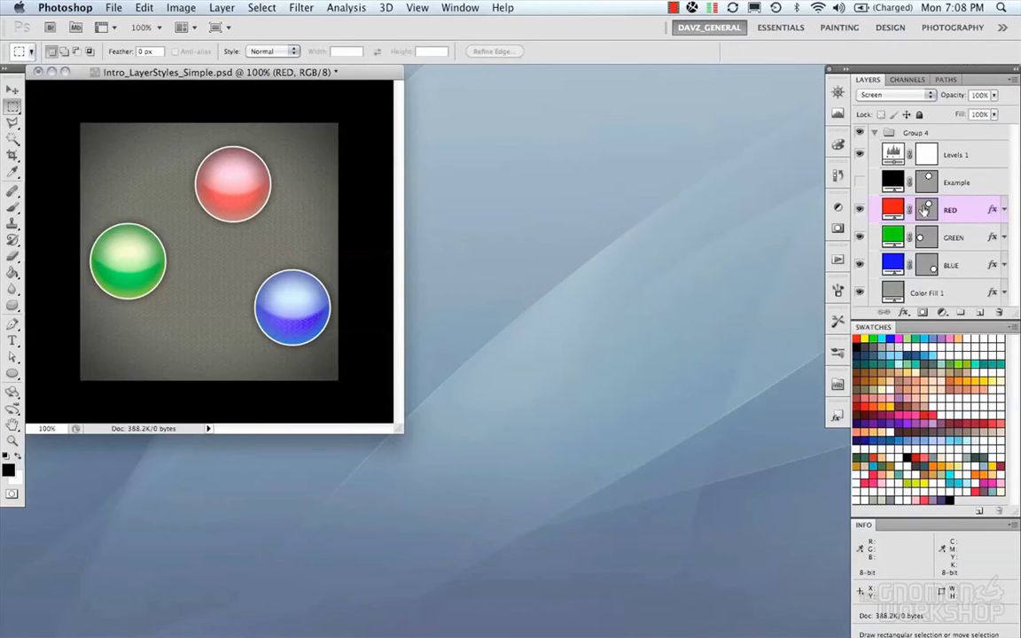
Inspect the RED layer's list of effects and its fill colour without changing them.
click(1003, 209)
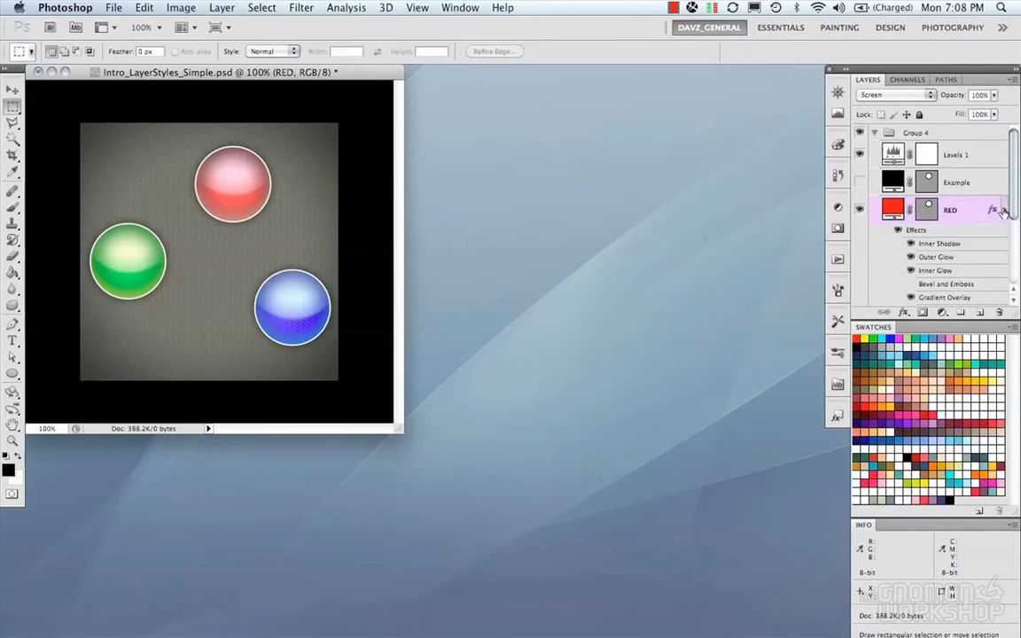
click(1004, 209)
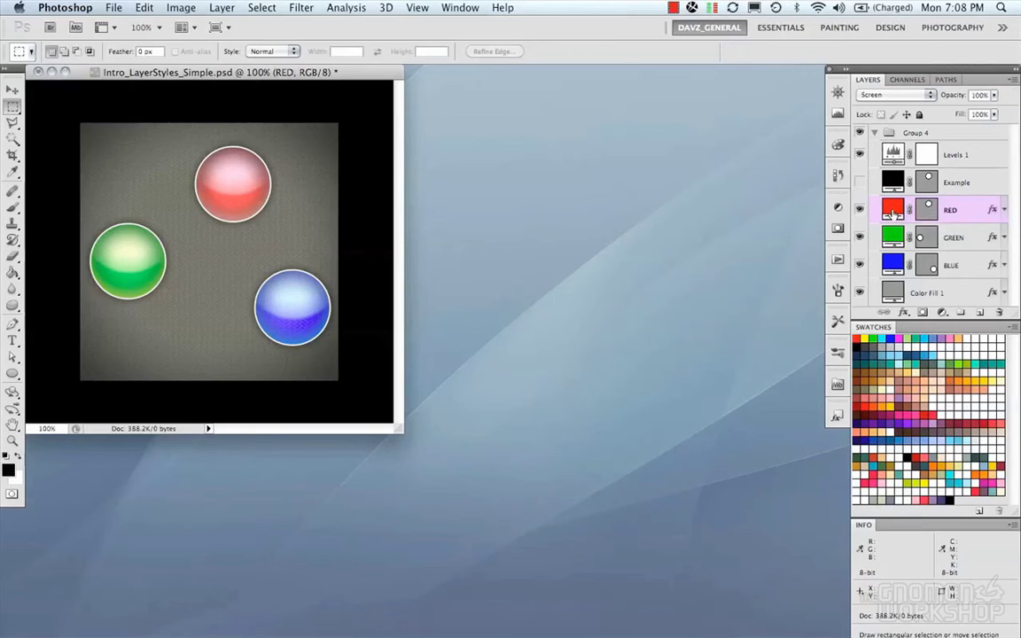
double_click(895, 208)
click(748, 210)
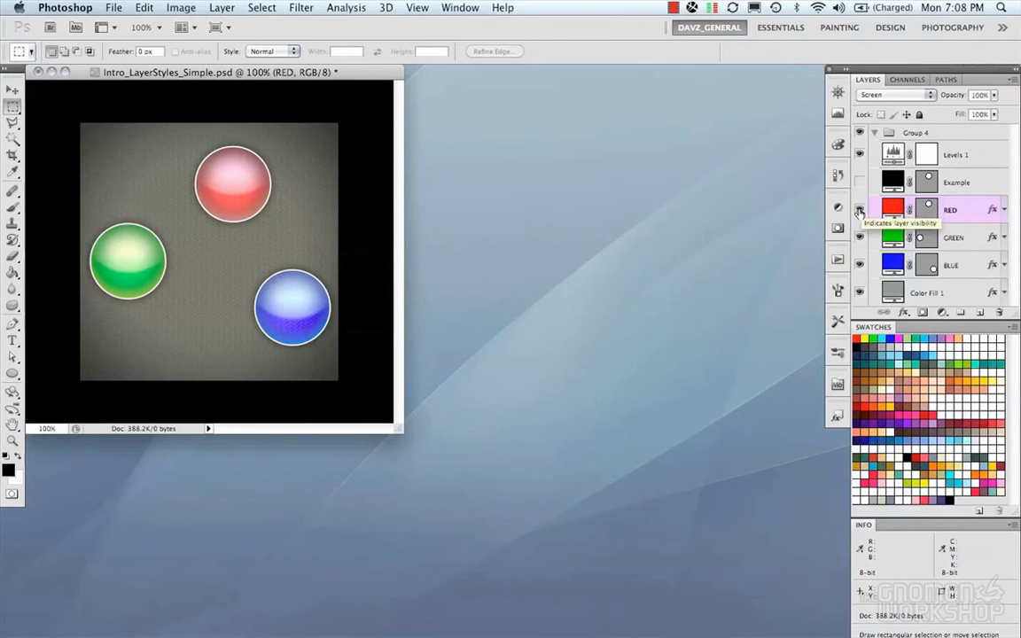
Try painting on the RED shape layer with the Brush tool, declining to rasterize the shape.
key(b)
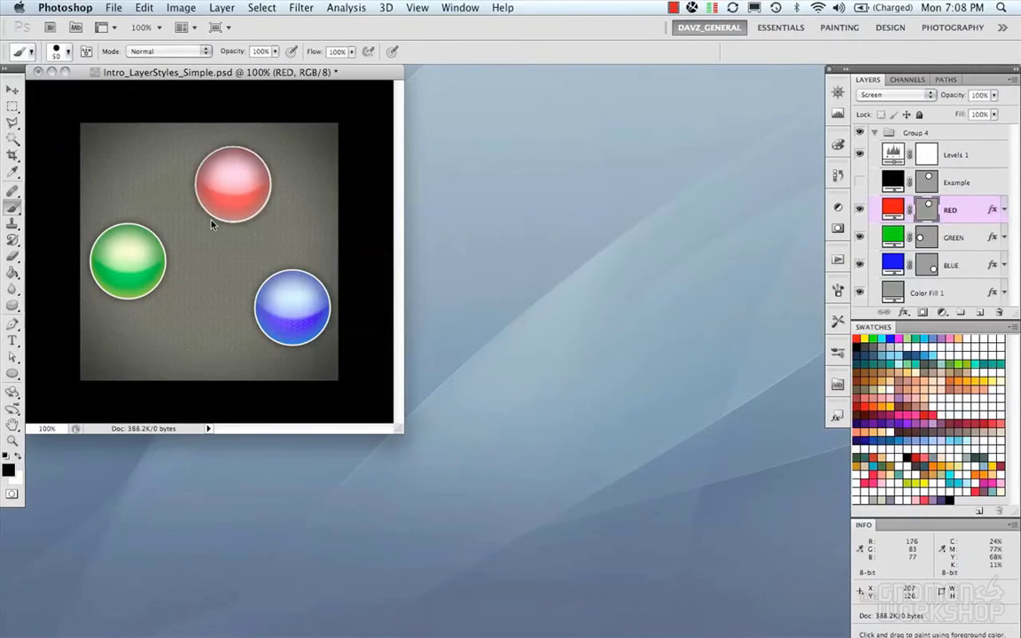
click(209, 192)
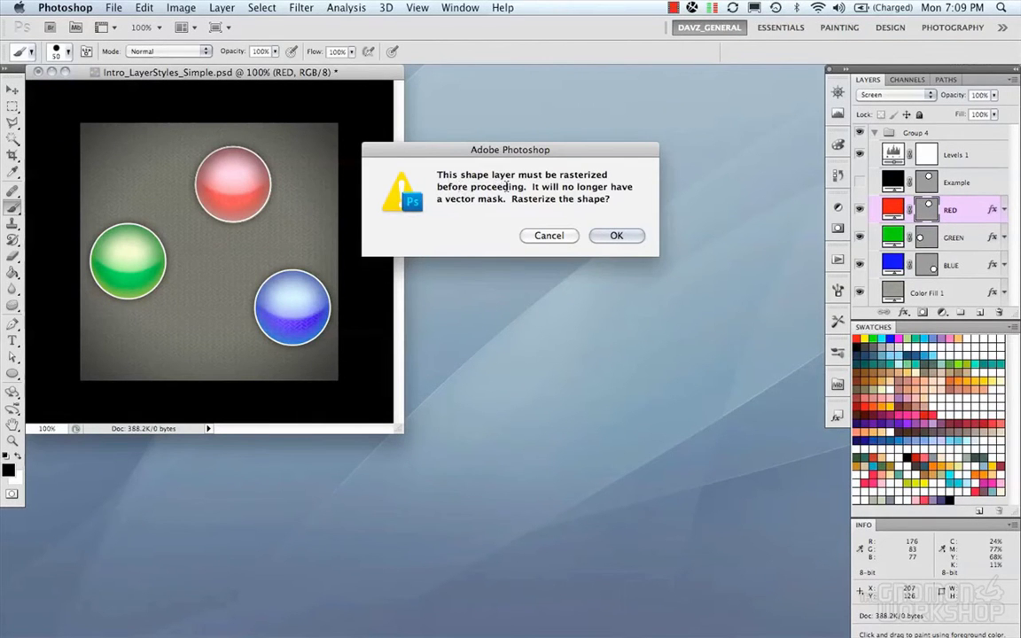
click(548, 236)
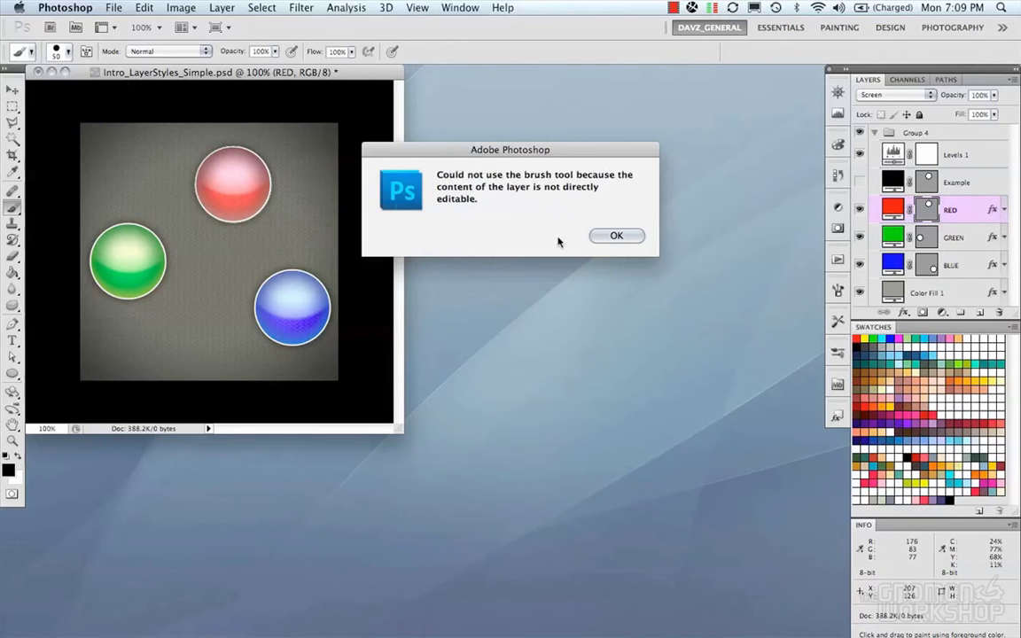
click(617, 236)
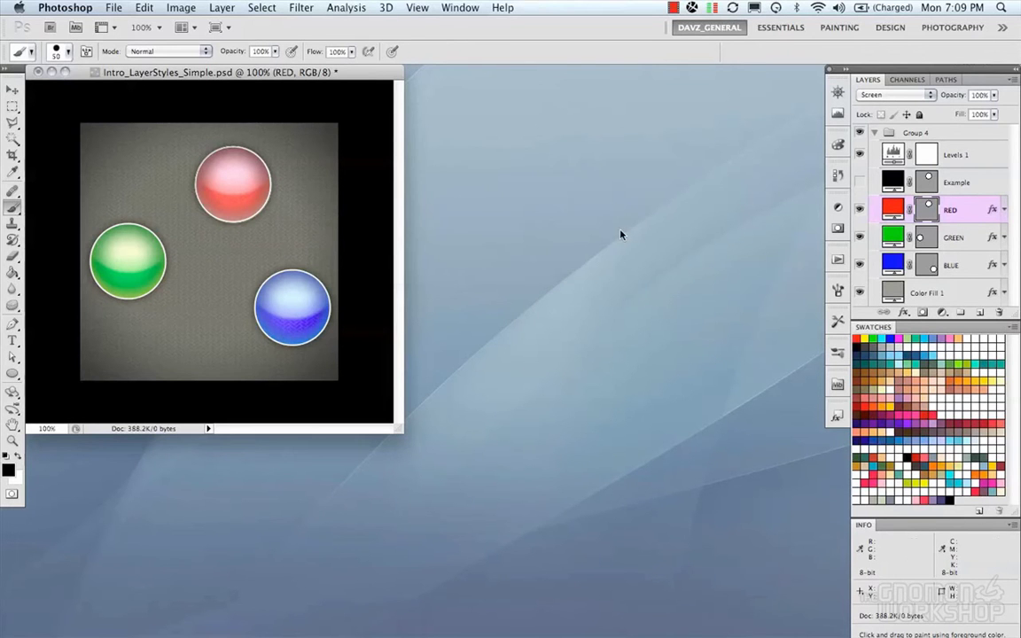
Rasterize the RED layer, and toggle its visibility off and on to check it.
right_click(971, 211)
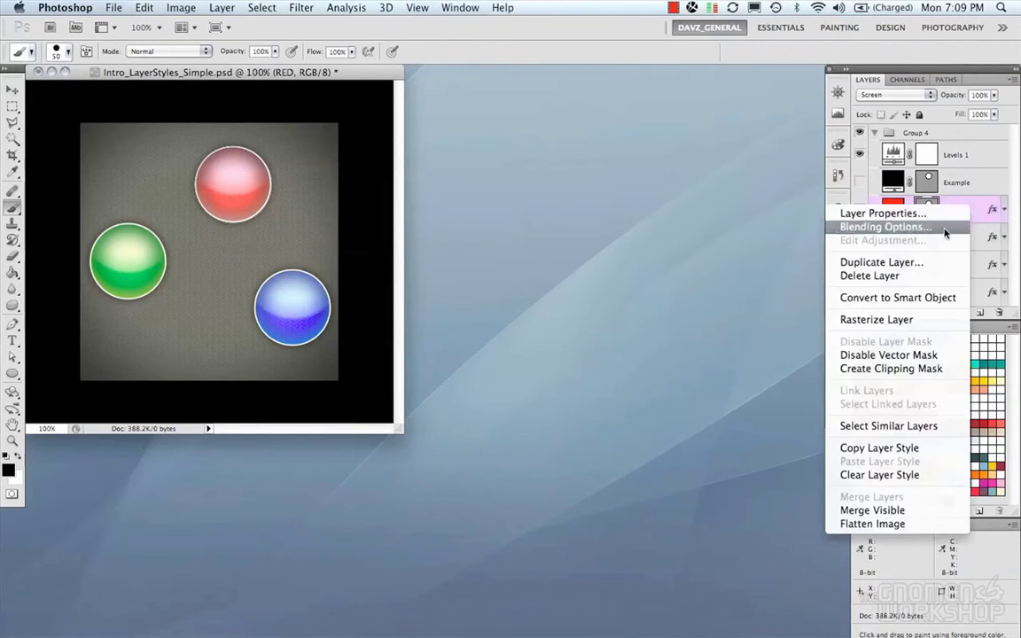
click(932, 321)
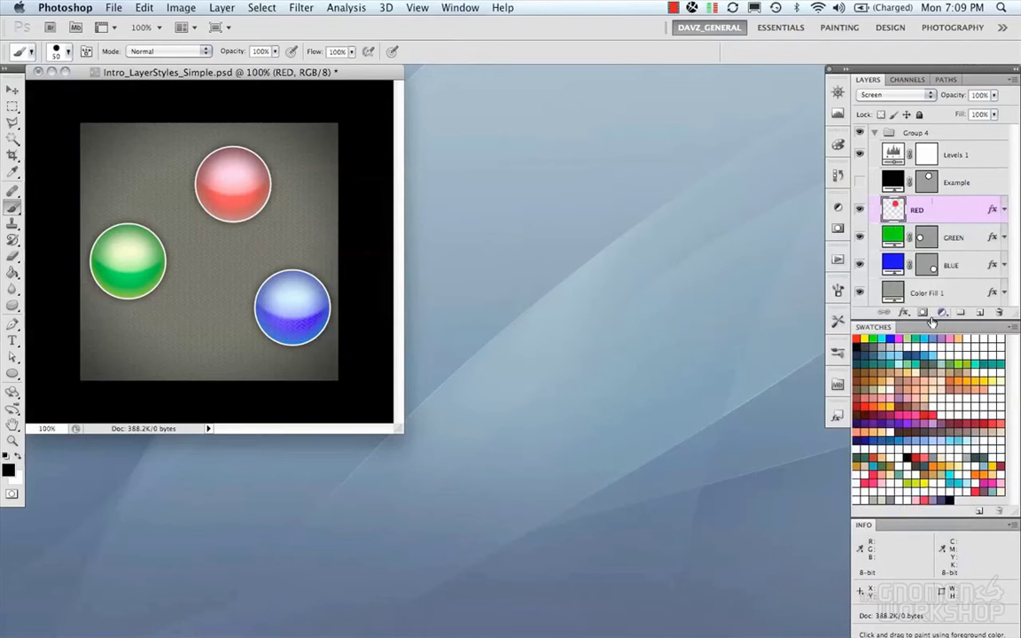
click(859, 210)
click(859, 211)
Compare the rasterized RED layer with its effects hidden and shown, leaving them on and the effects list collapsed.
click(1004, 210)
click(898, 231)
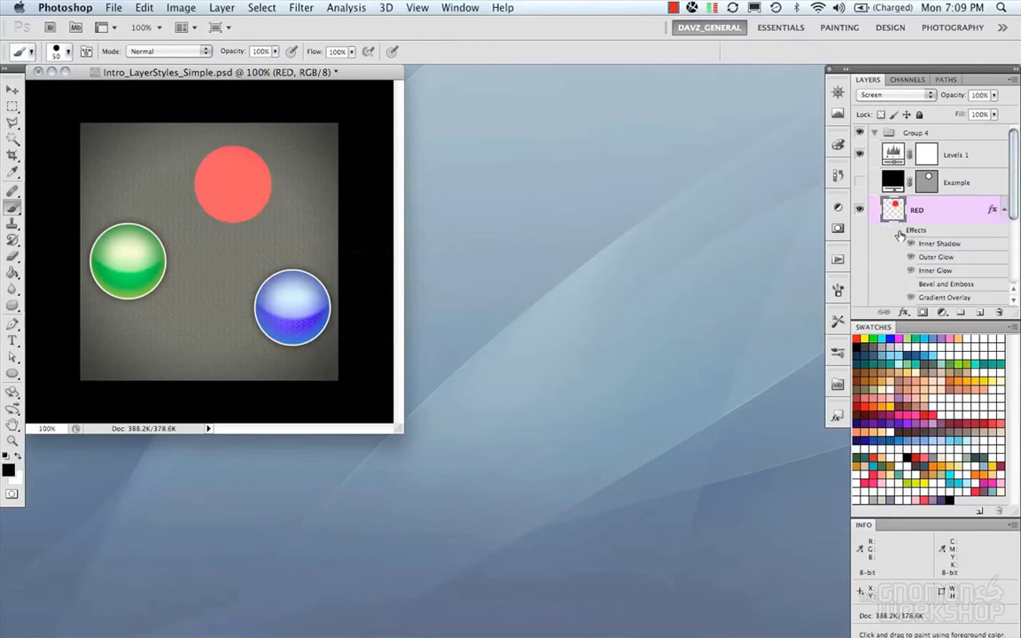
click(899, 231)
click(898, 232)
click(898, 231)
click(899, 232)
click(899, 232)
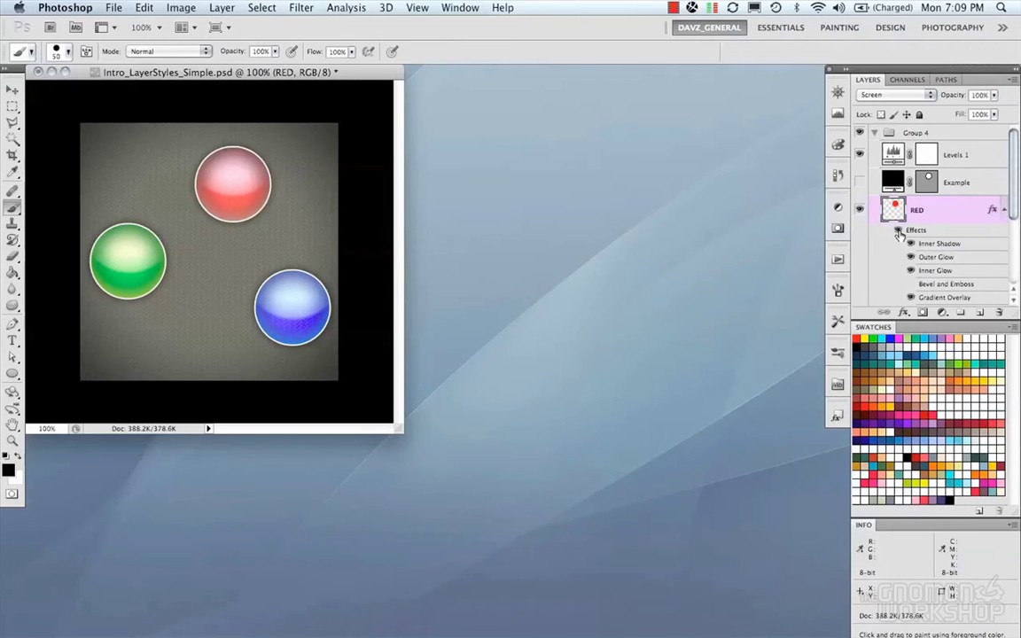
click(1004, 212)
click(860, 210)
click(859, 210)
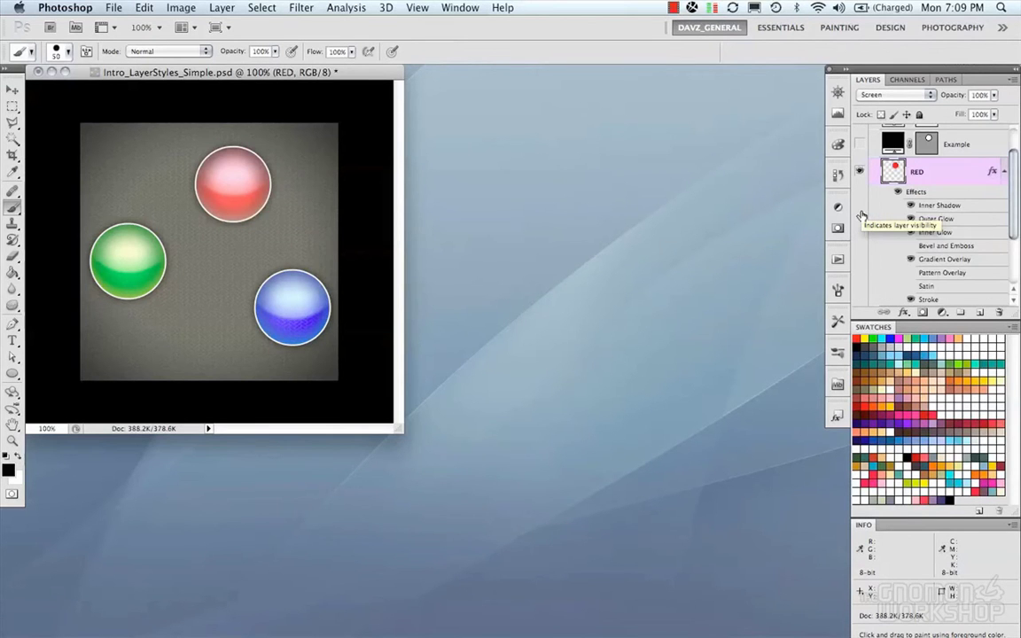
click(1004, 171)
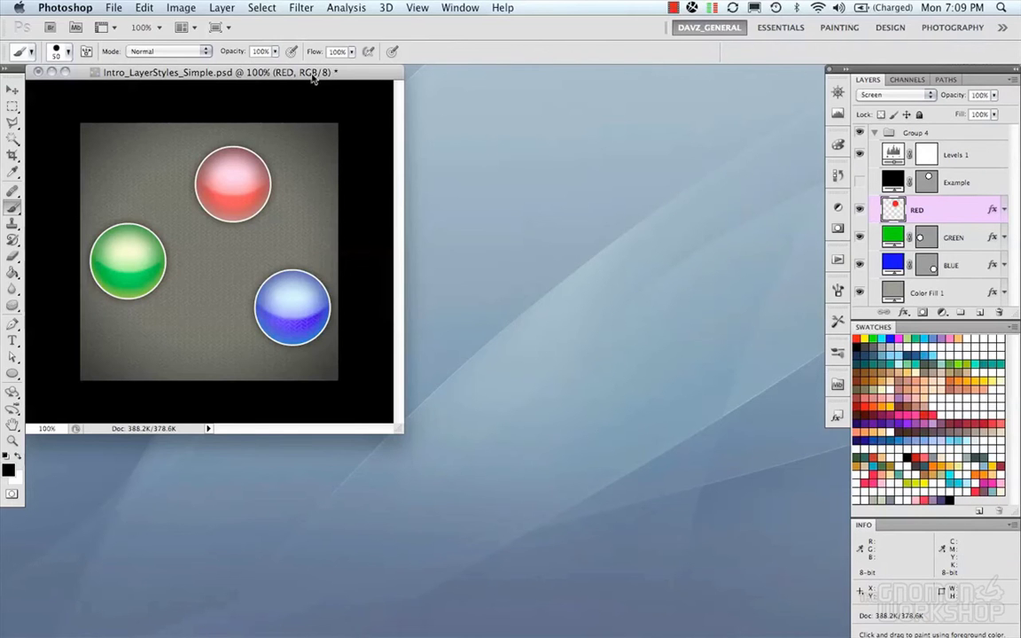
Review the Arrange commands and bring the RED layer forward two levels, above Levels 1.
key(m)
click(222, 7)
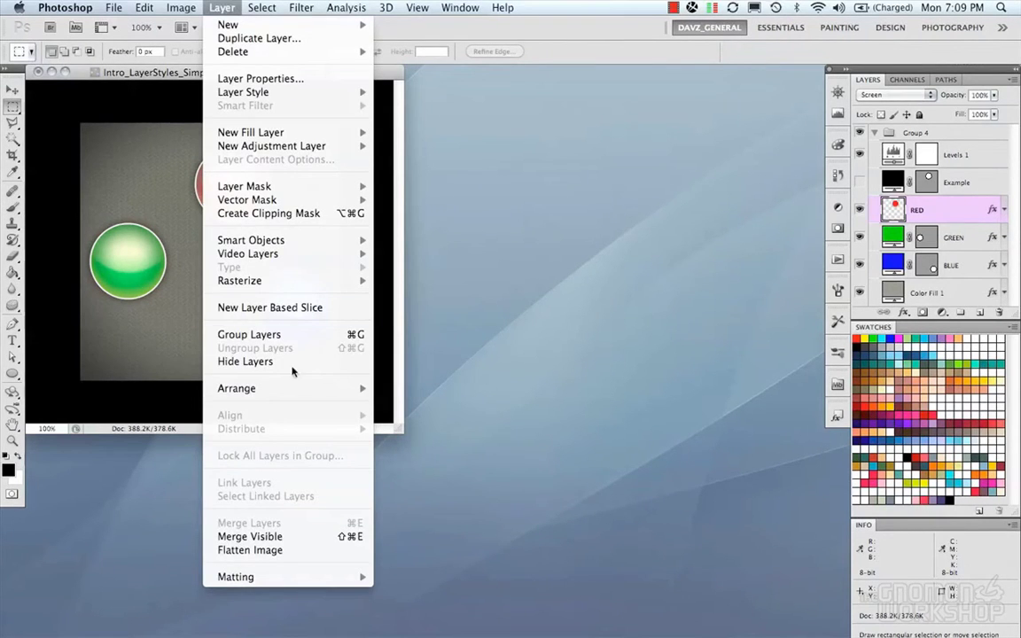
mouse_move(294, 393)
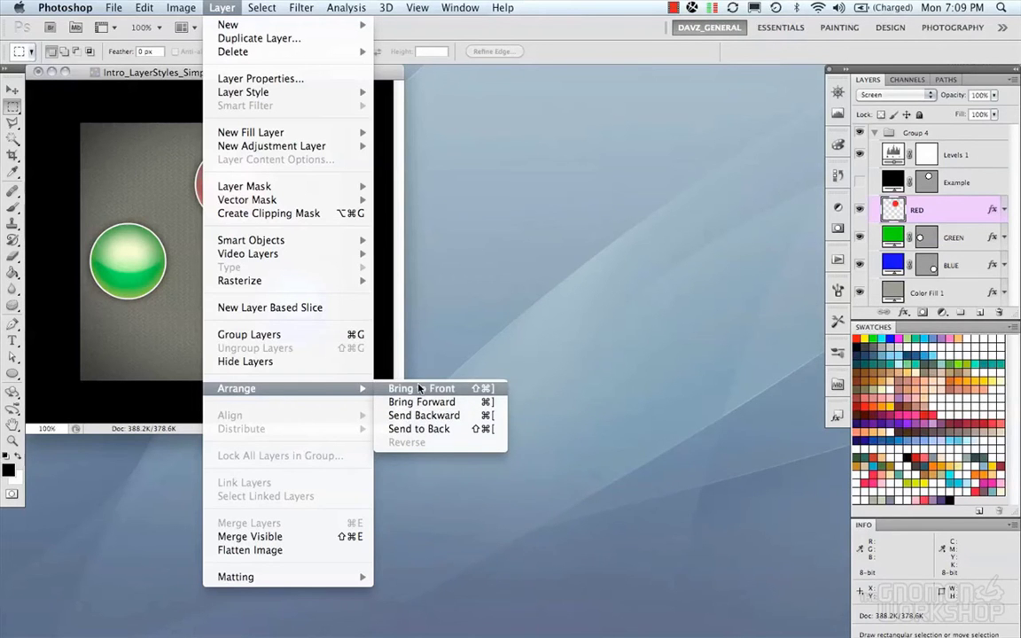
click(386, 190)
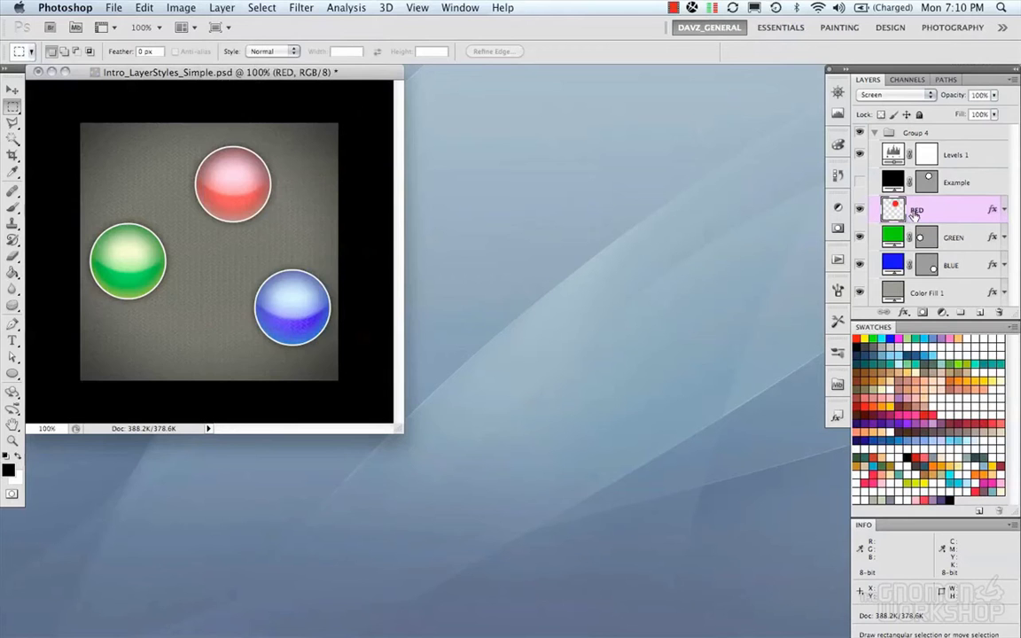
key(super+bracketright)
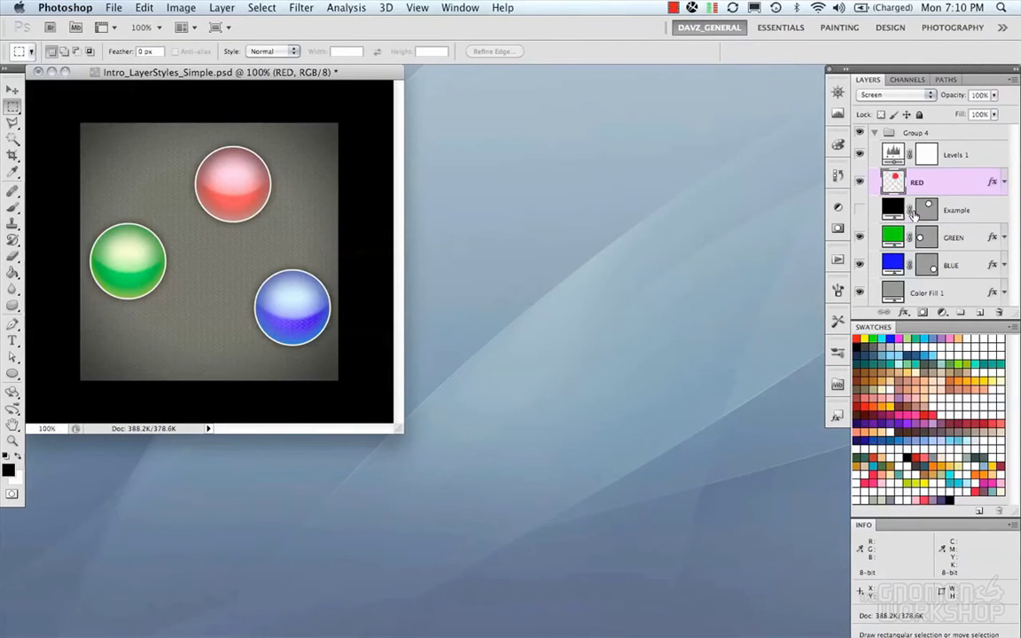
key(super+bracketright)
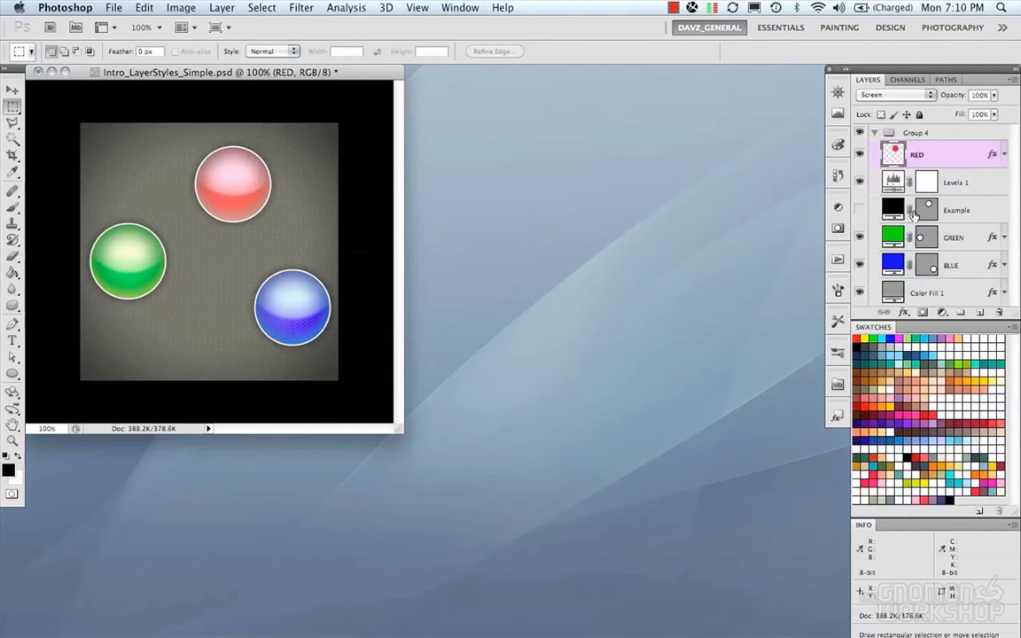
Send the RED layer backward three levels, bring it to the front, and return it to its place between Example and GREEN.
key(super+bracketleft)
key(super+bracketleft)
key(super+bracketleft)
key(super+shift+bracketright)
key(super+bracketleft)
drag(923, 155, 943, 222)
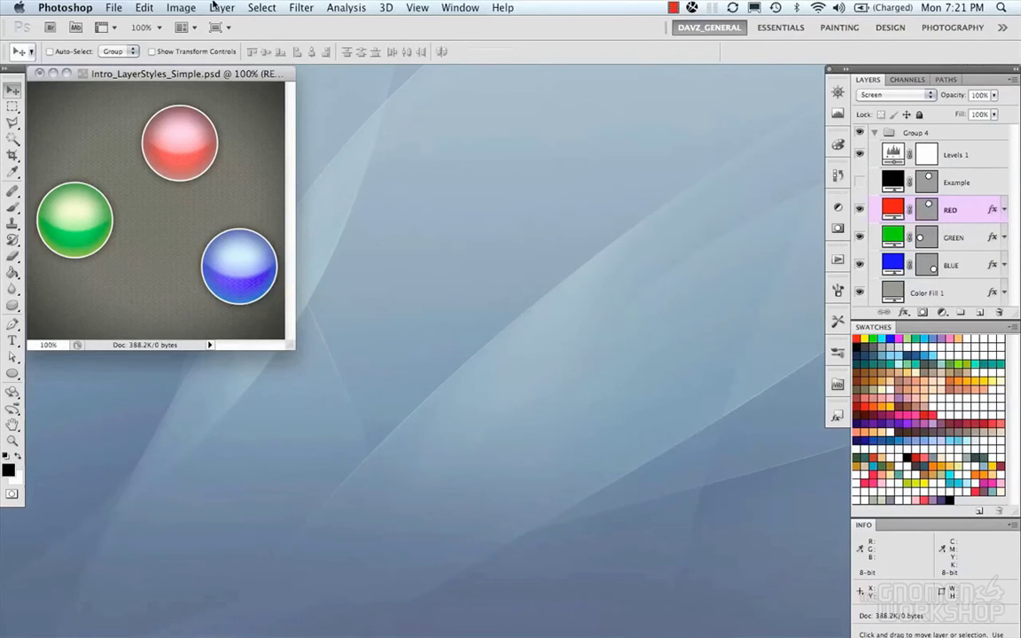
Check the Align and Distribute commands, and select the RED, GREEN and BLUE layers together.
click(220, 8)
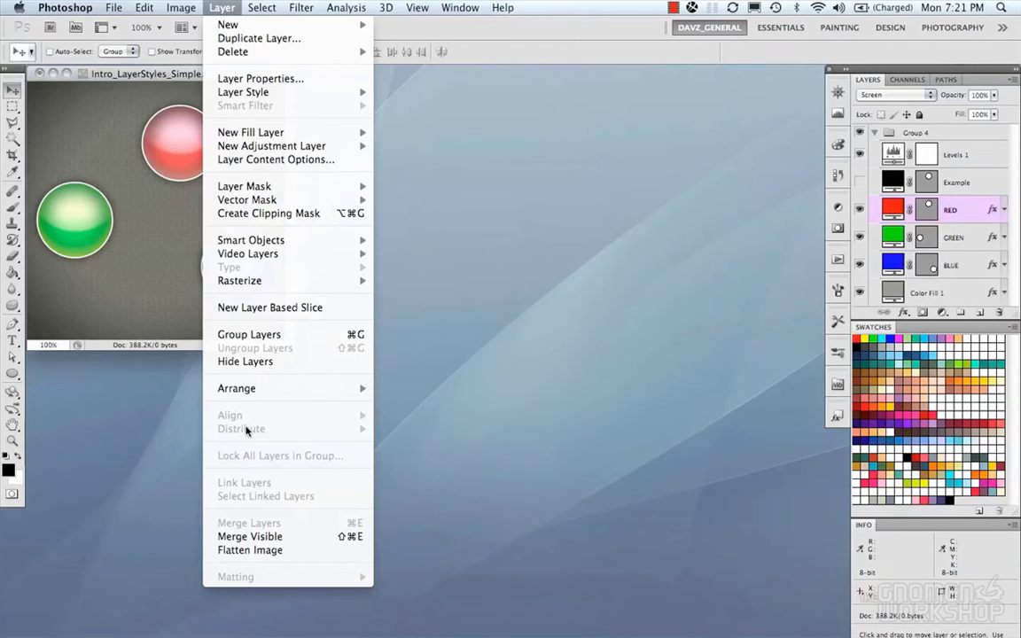
key(Escape)
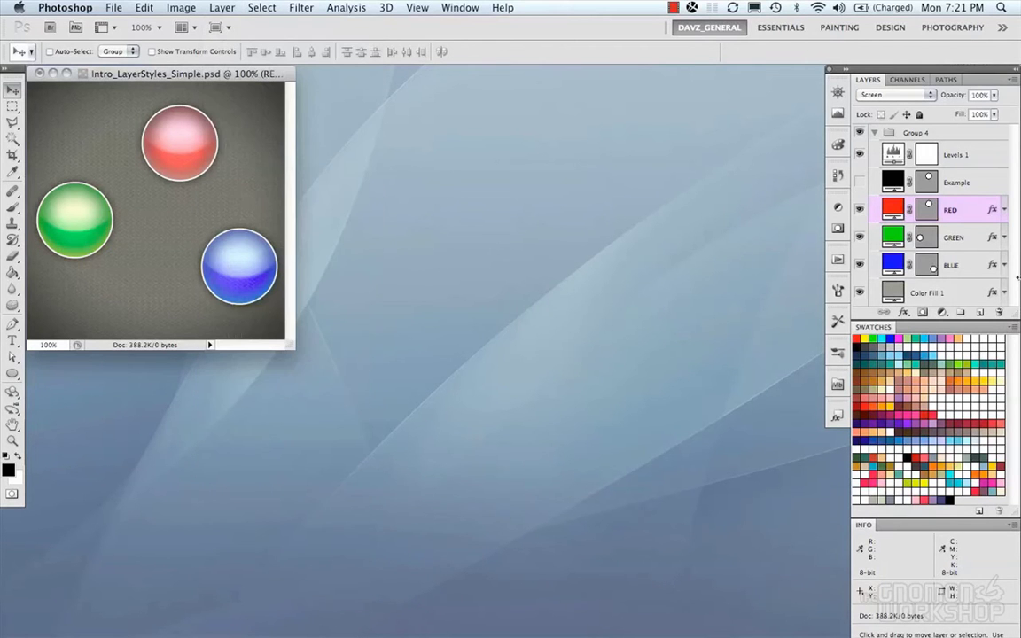
shift+click(954, 238)
shift+click(957, 265)
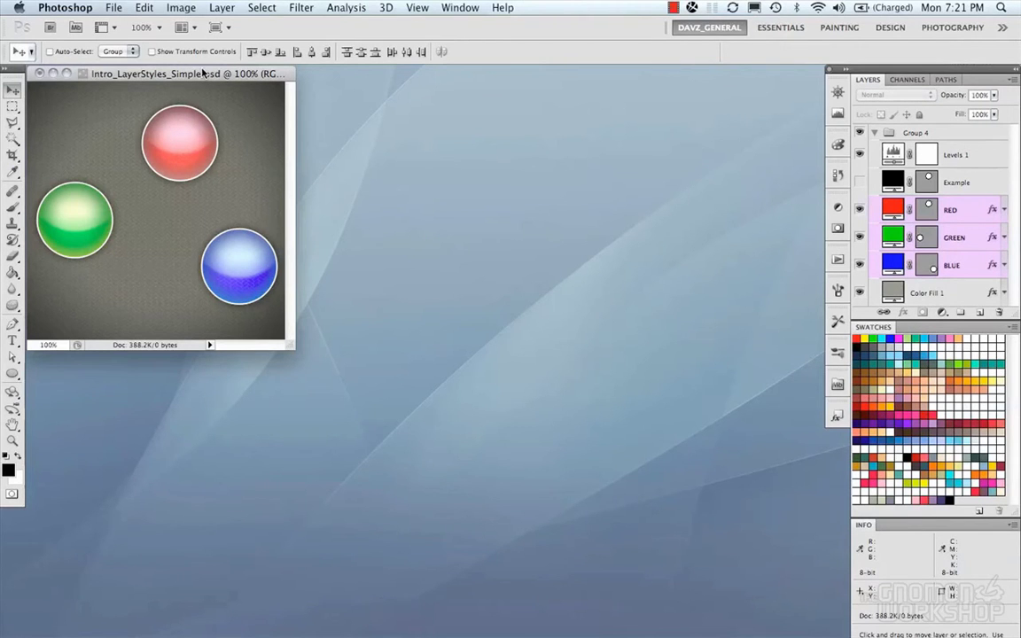
key(super+space)
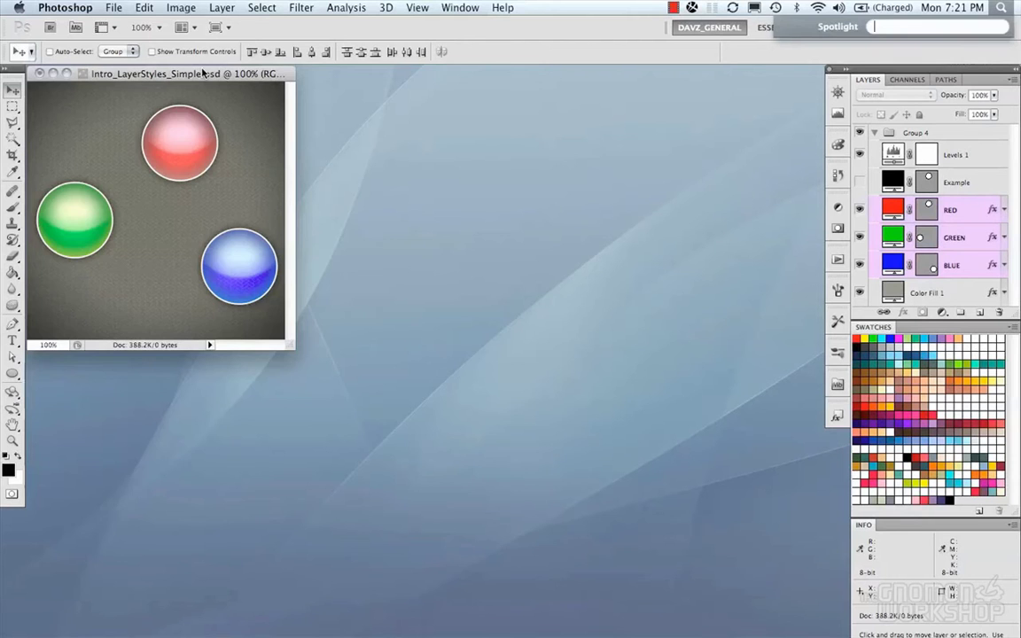
key(super+equal)
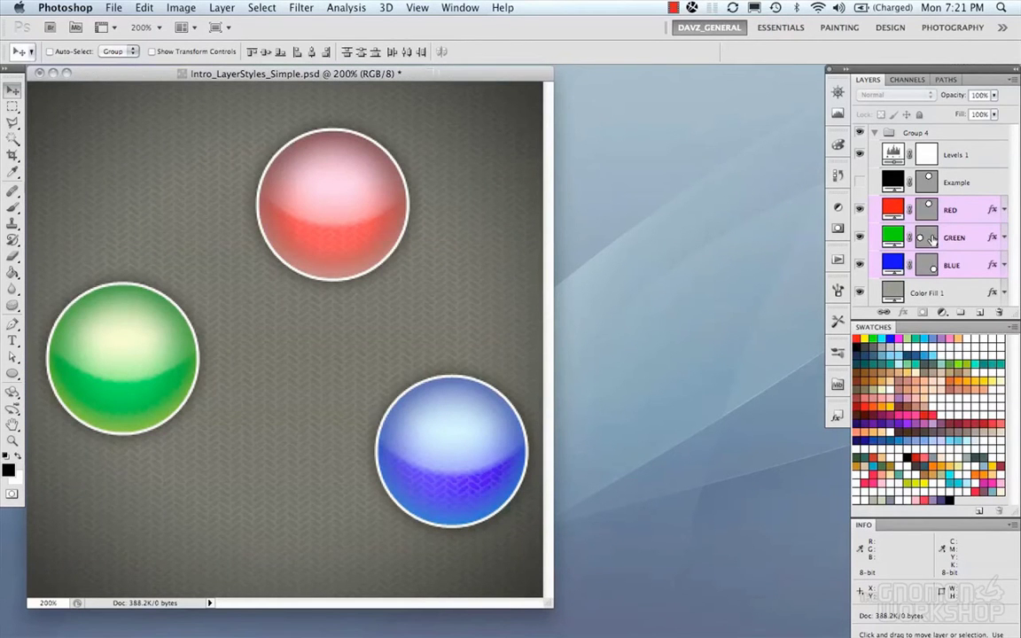
click(962, 211)
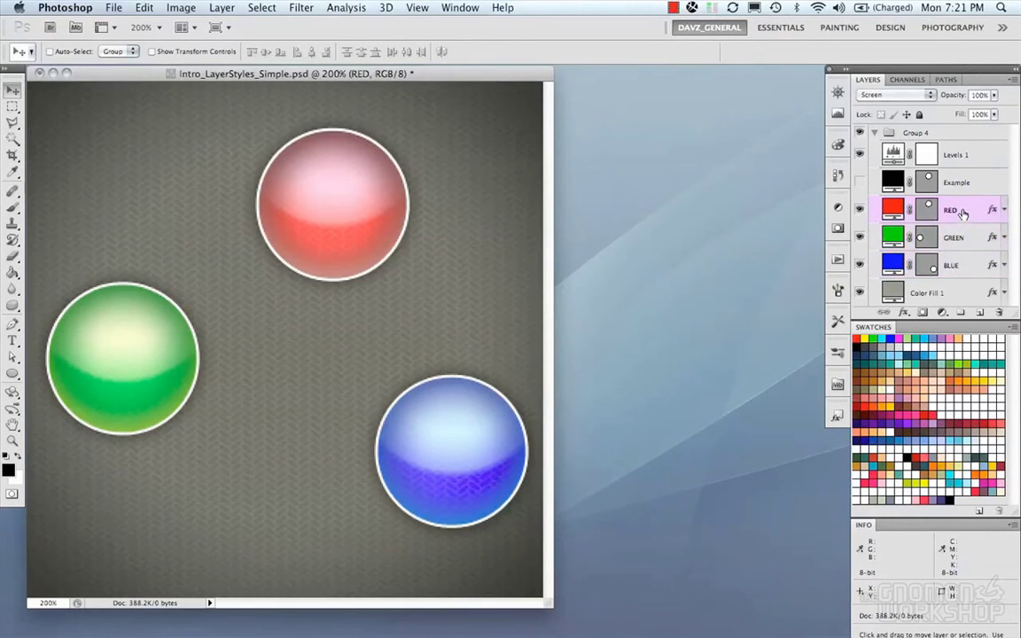
key(alt+bracketright)
key(alt+bracketleft)
shift+click(943, 265)
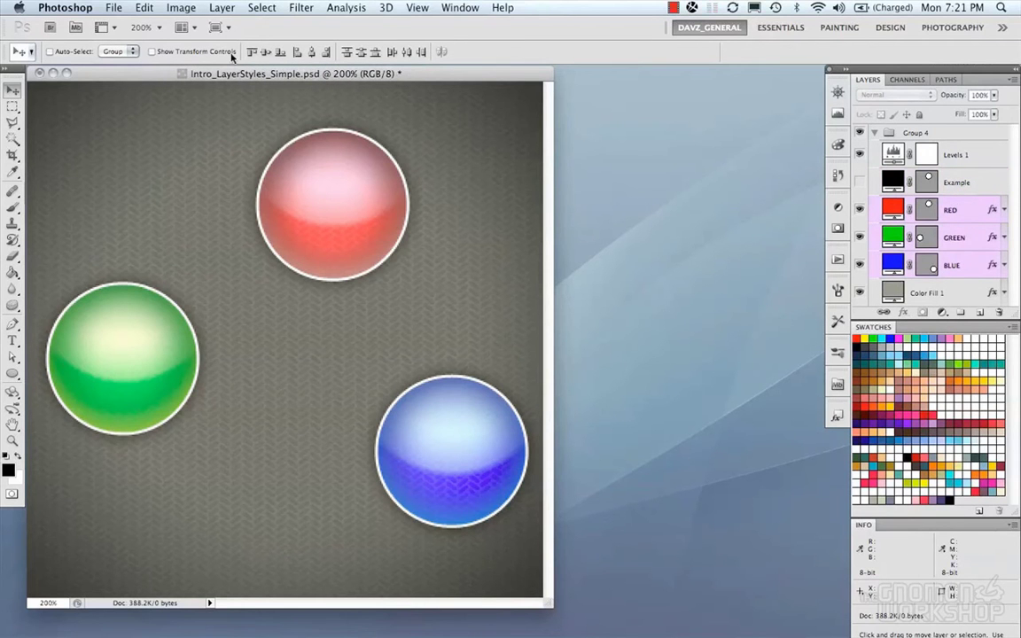
Review the available Align options for the selected RED, GREEN and BLUE layers without applying any.
click(220, 8)
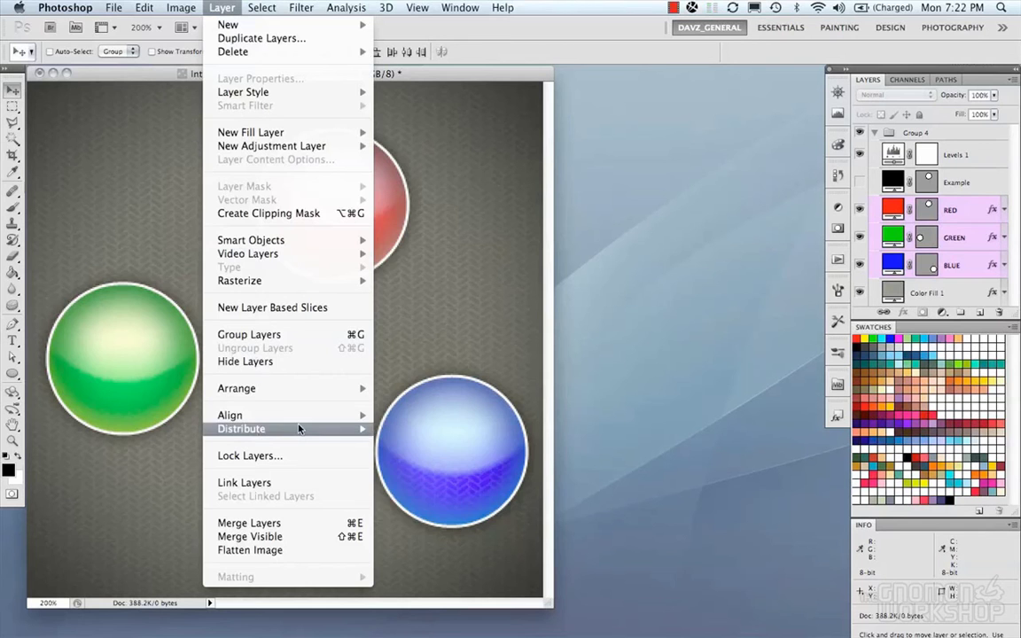
mouse_move(299, 429)
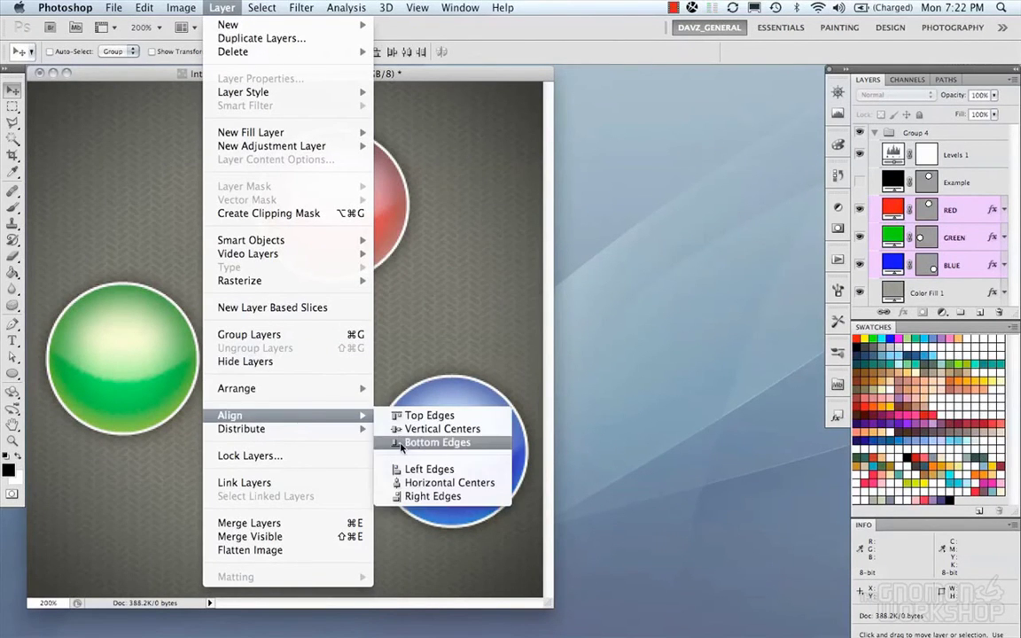
click(473, 72)
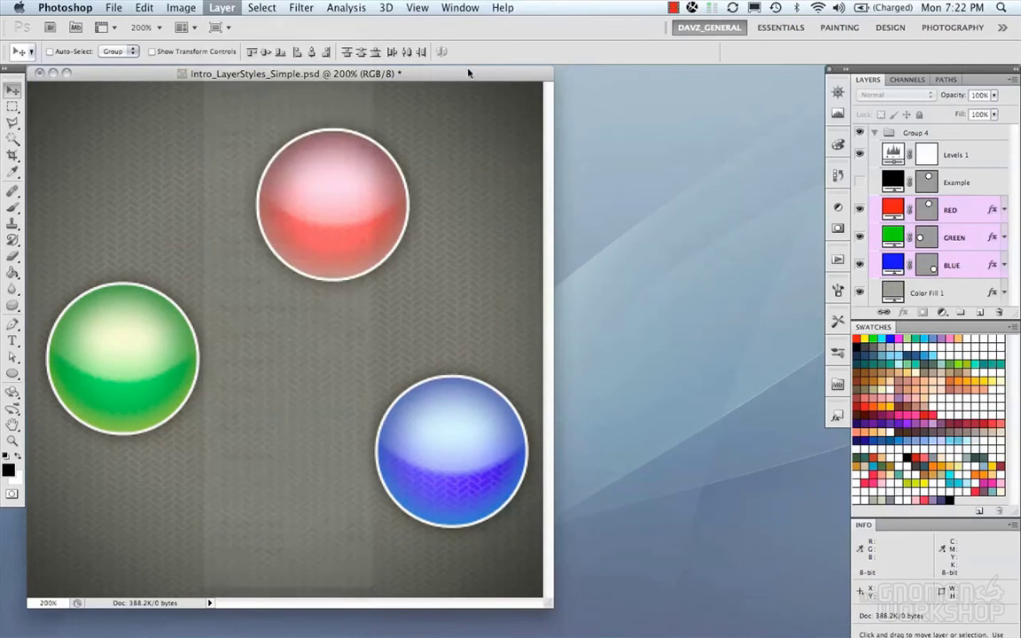
Hide and show the RED, GREEN and BLUE layers one after another to identify each sphere.
click(859, 209)
click(860, 209)
click(859, 237)
click(860, 237)
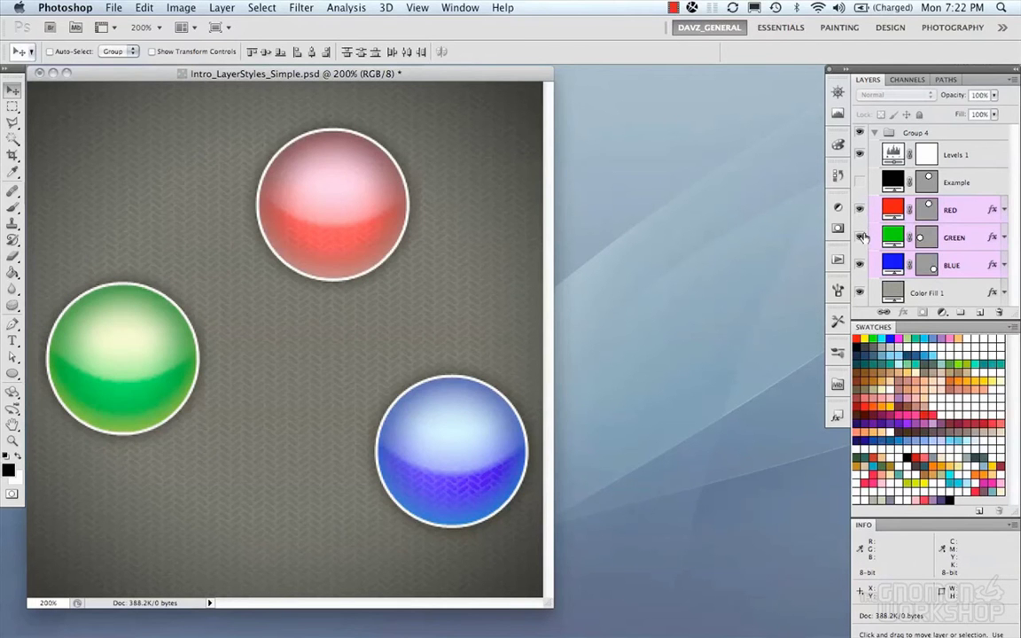
click(859, 265)
click(860, 265)
Try moving the red sphere freehand, undo the move, and step back to the joint selection of RED, GREEN and BLUE.
click(972, 217)
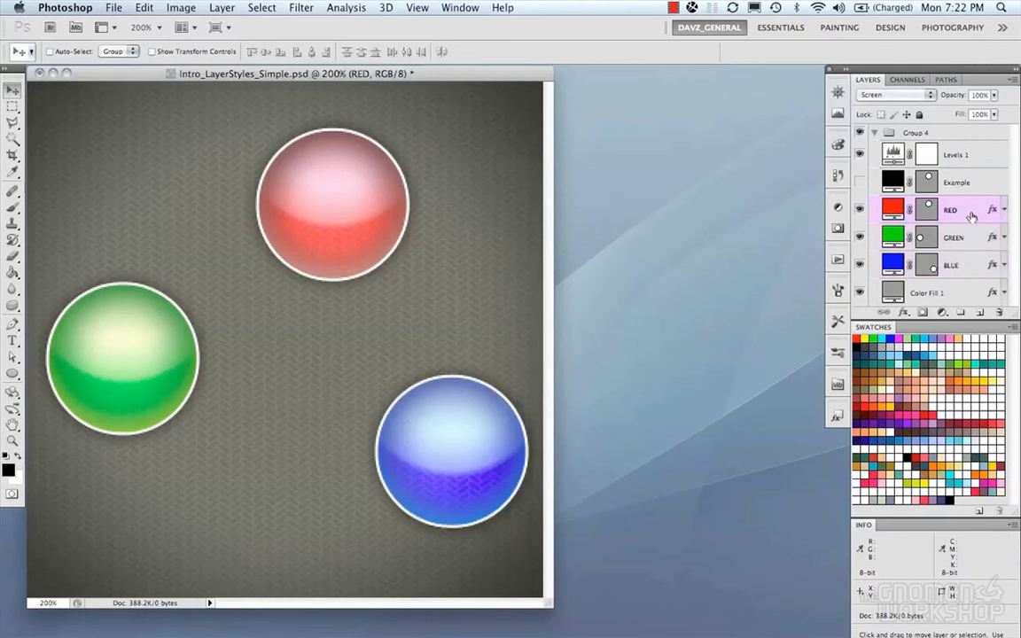
drag(352, 234, 438, 268)
key(super+z)
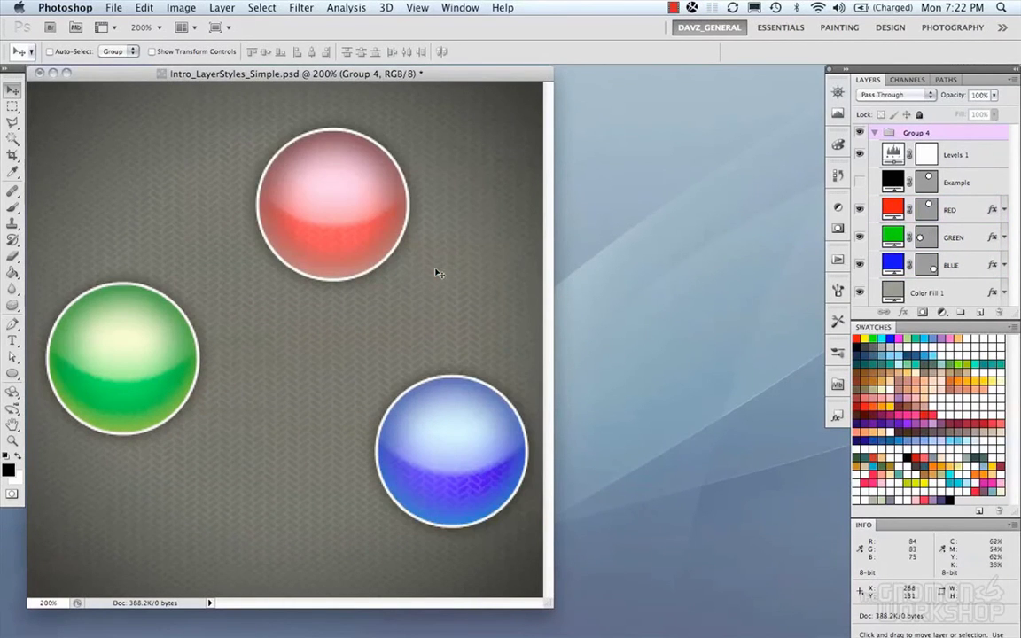
key(super+alt+z)
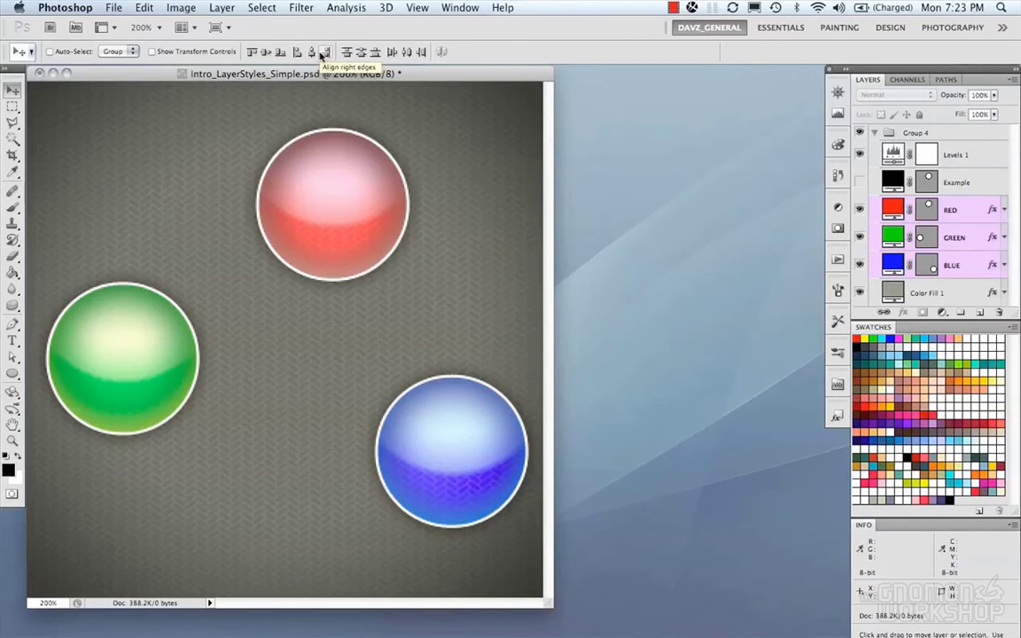
Try aligning the three spheres by top edges, vertical centers and bottom edges, undoing each alignment before the following one.
click(261, 53)
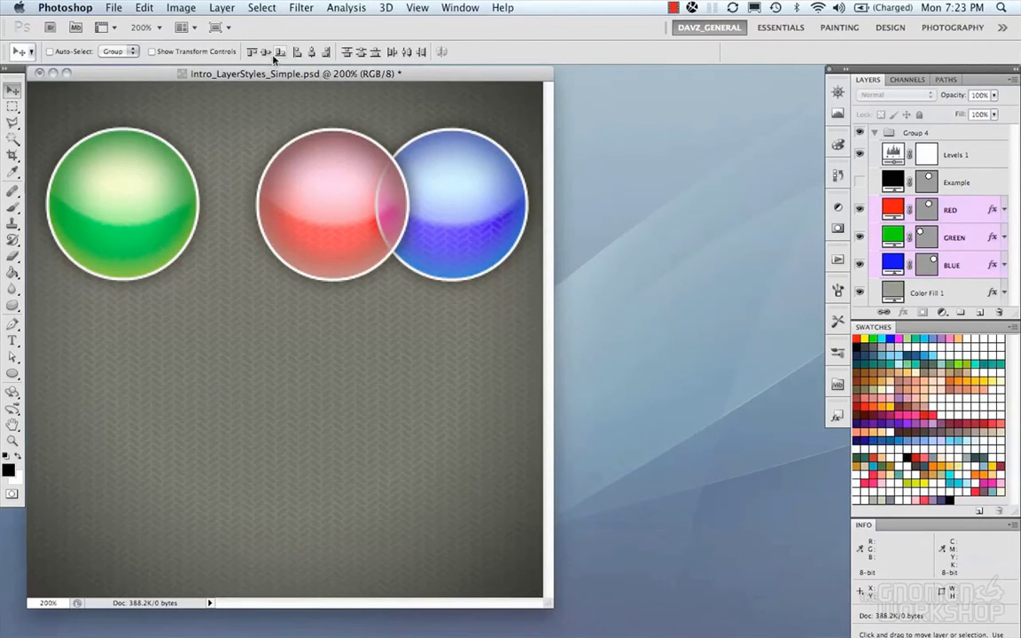
key(super+z)
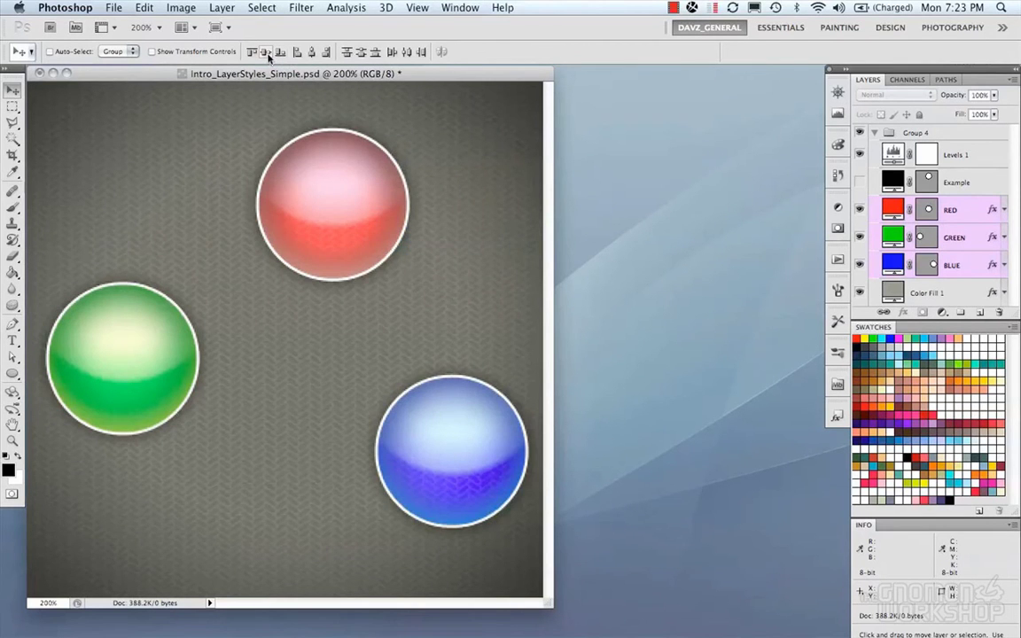
key(super+z)
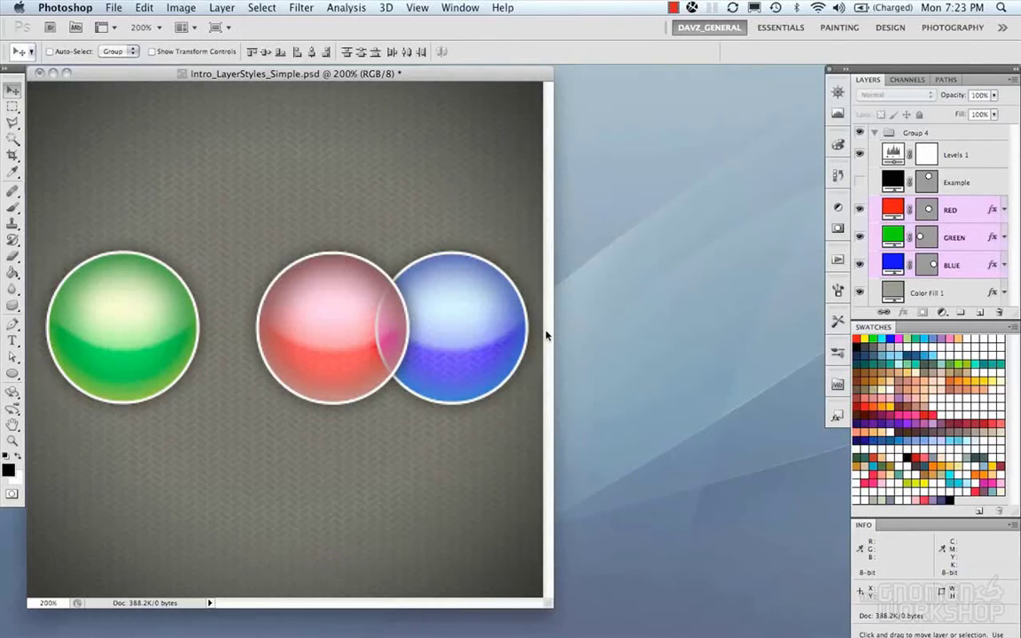
key(super+z)
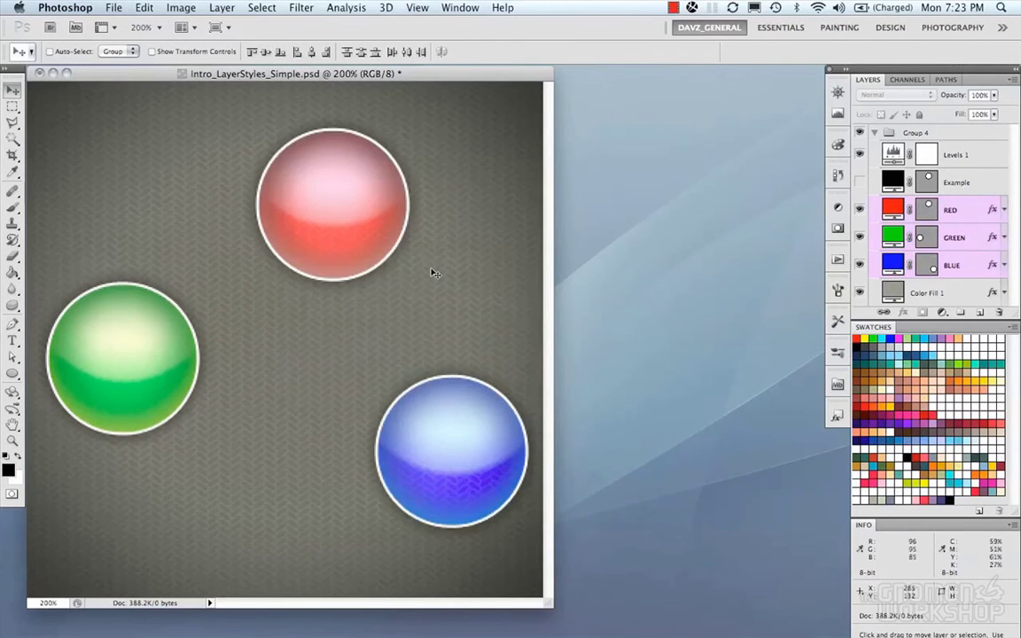
click(282, 53)
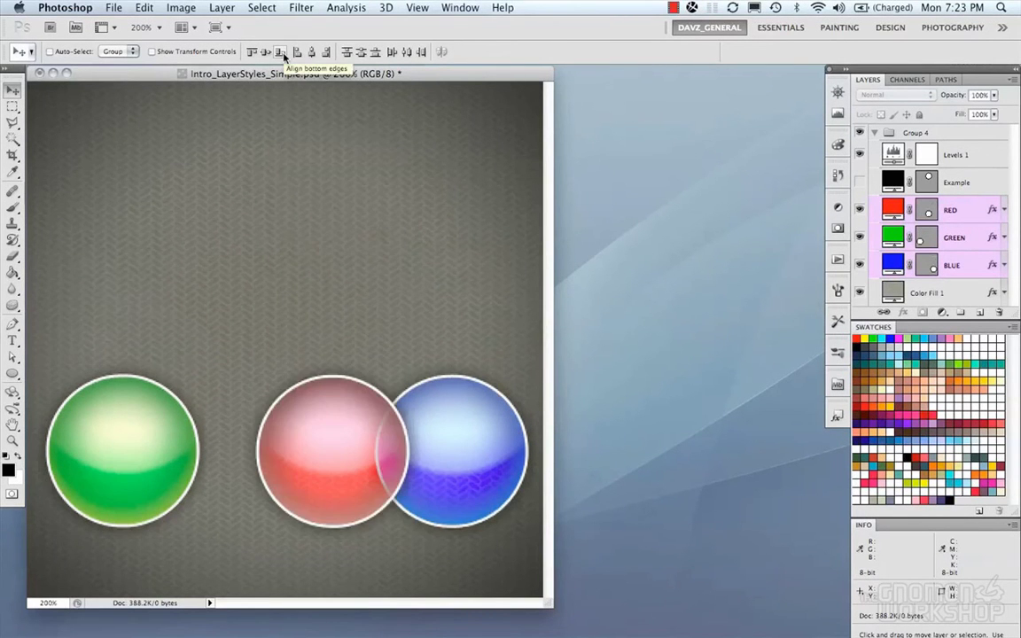
key(super+z)
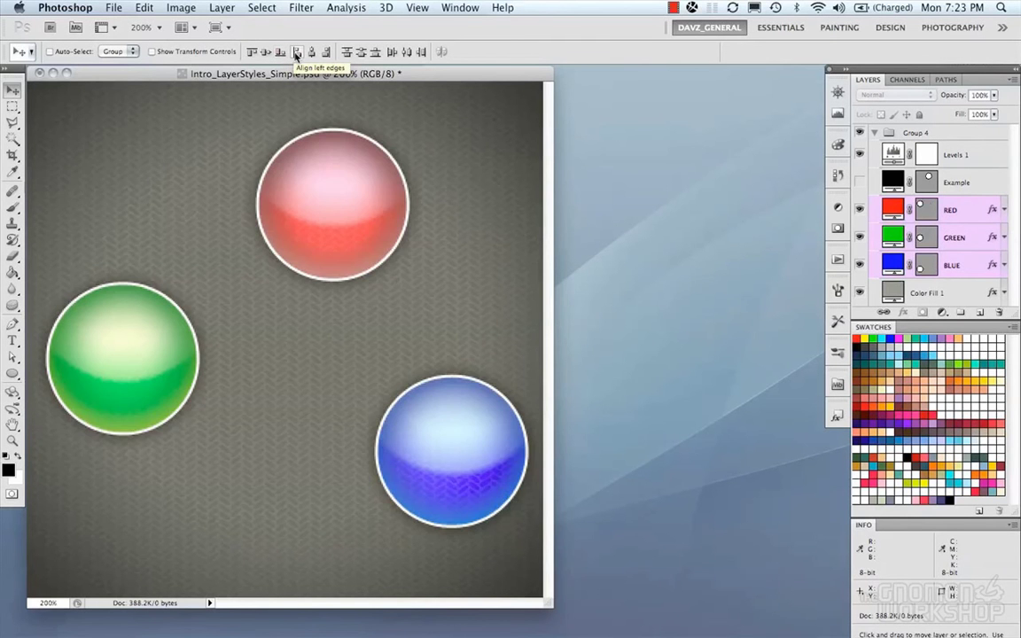
Try aligning the three spheres by left edges, horizontal centers and right edges, undoing each alignment.
click(297, 53)
key(super+z)
click(310, 53)
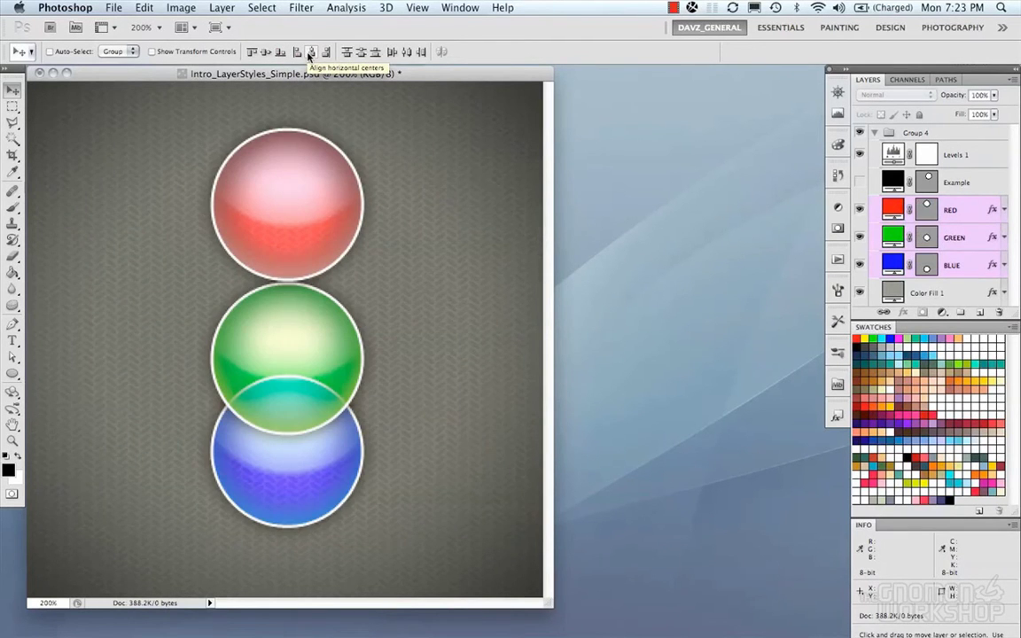
key(super+z)
click(327, 53)
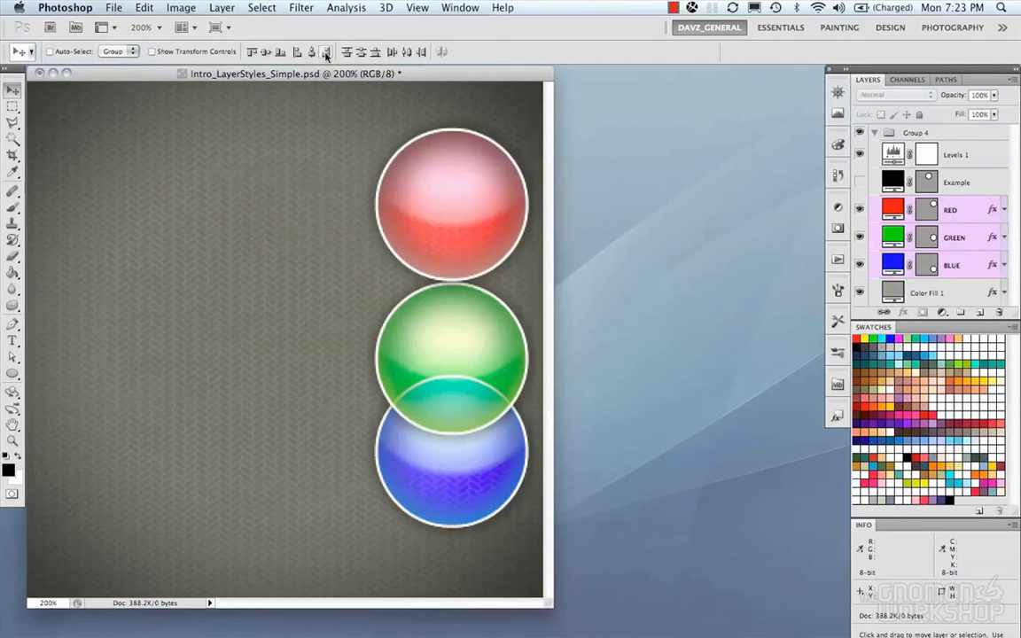
key(super+z)
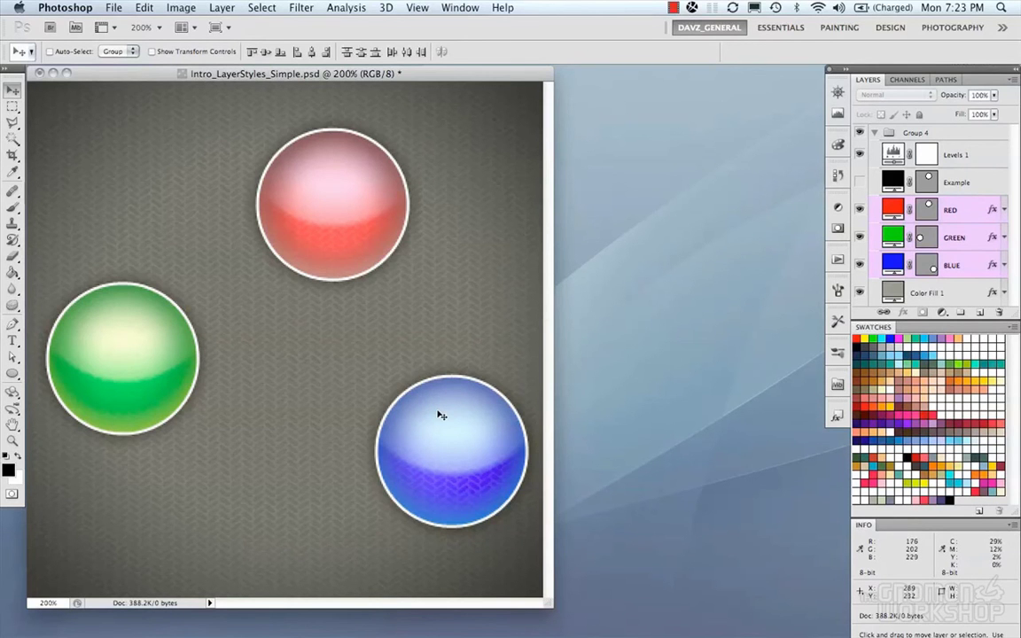
Align the three spheres by their vertical centers and distribute them by their horizontal centers.
click(265, 53)
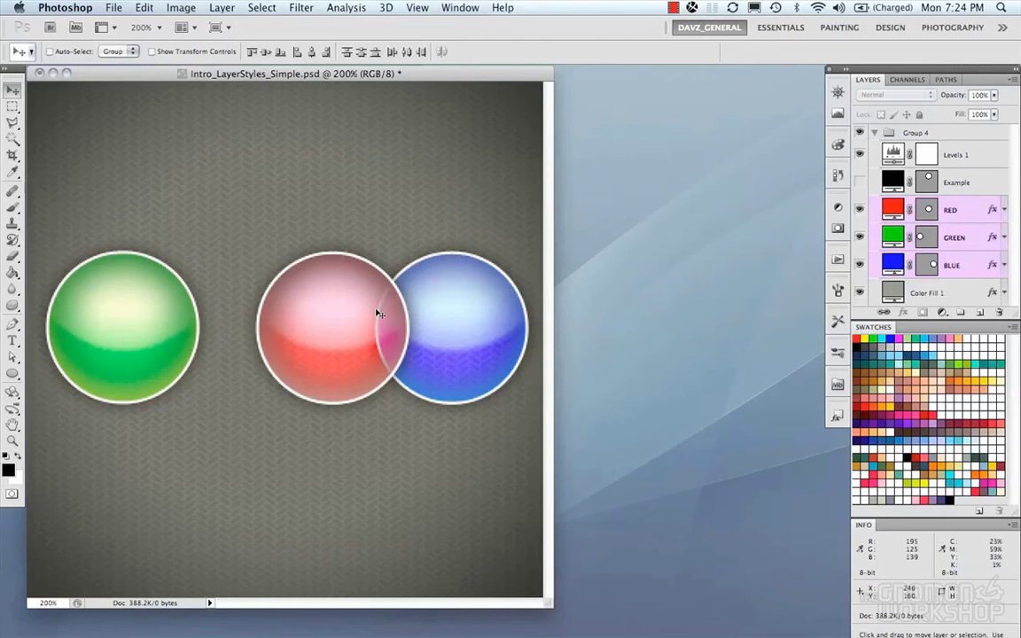
click(407, 55)
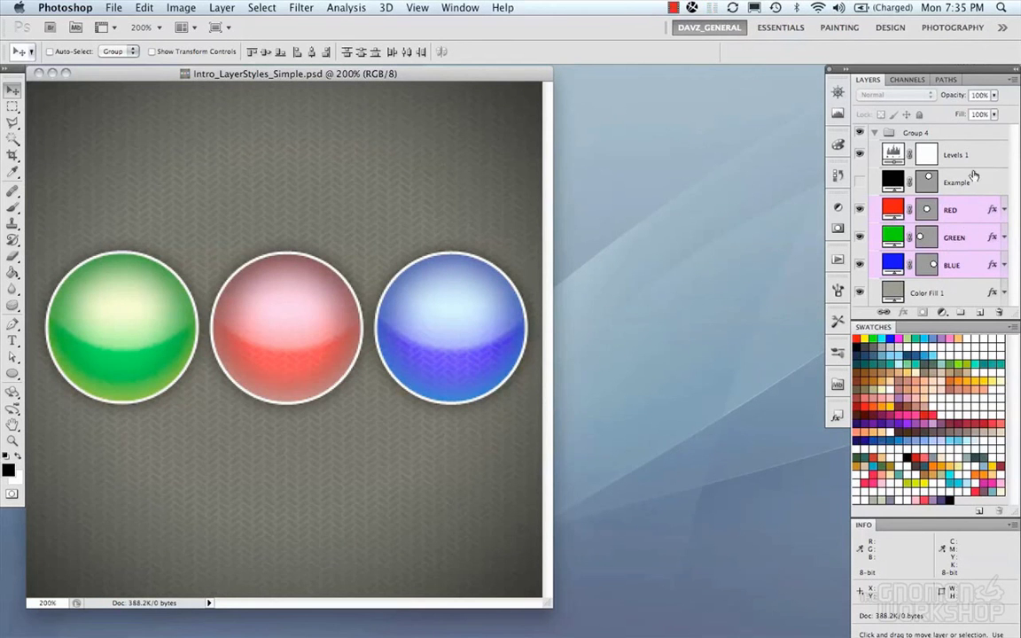
Compare the Layers panel's own list of commands with the application's main Layer commands, changing nothing.
click(1016, 80)
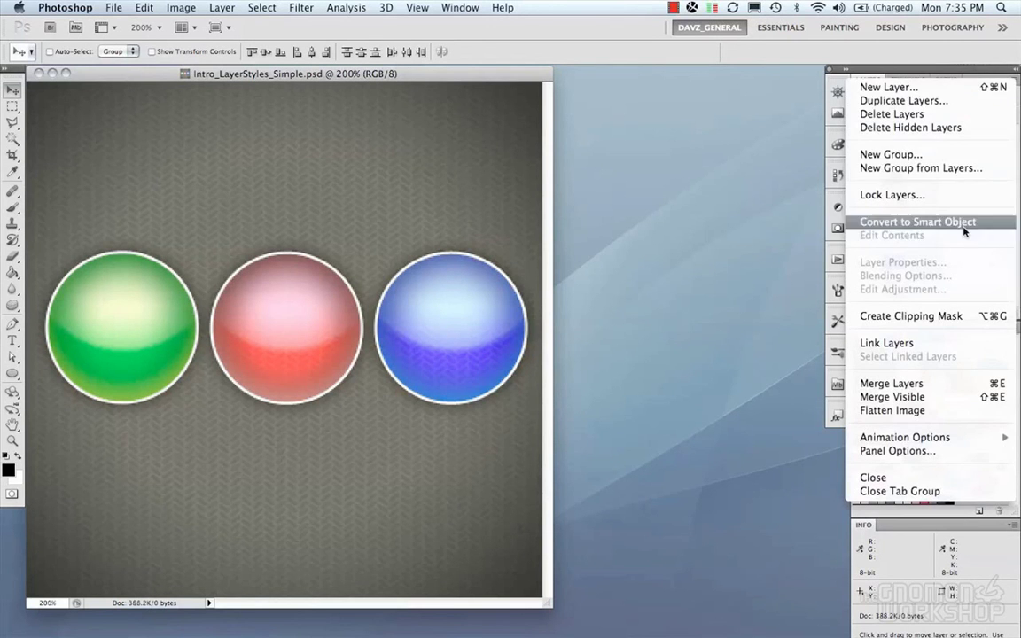
key(Escape)
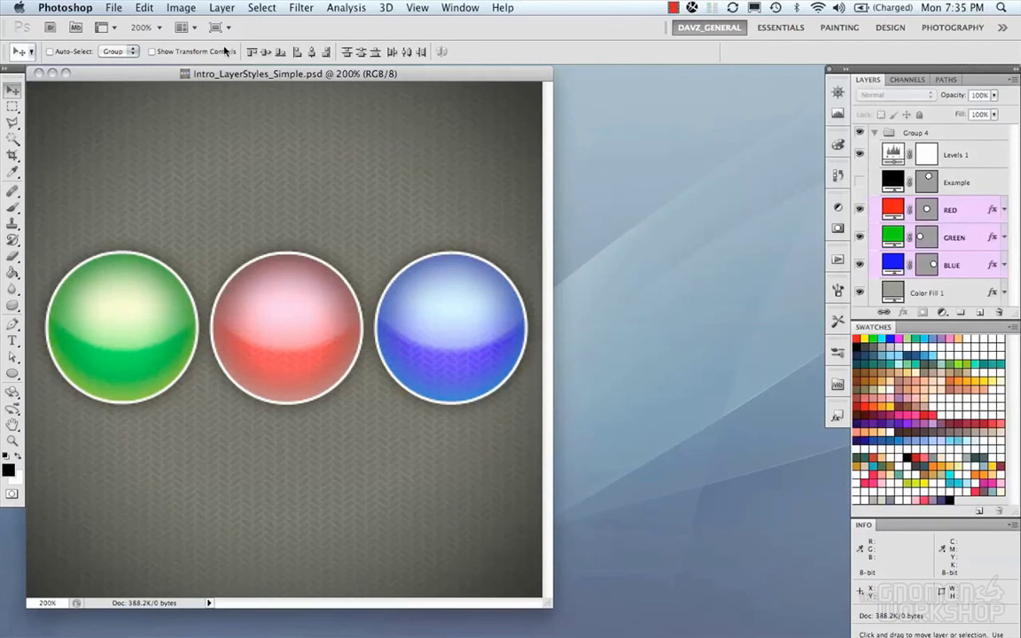
click(222, 7)
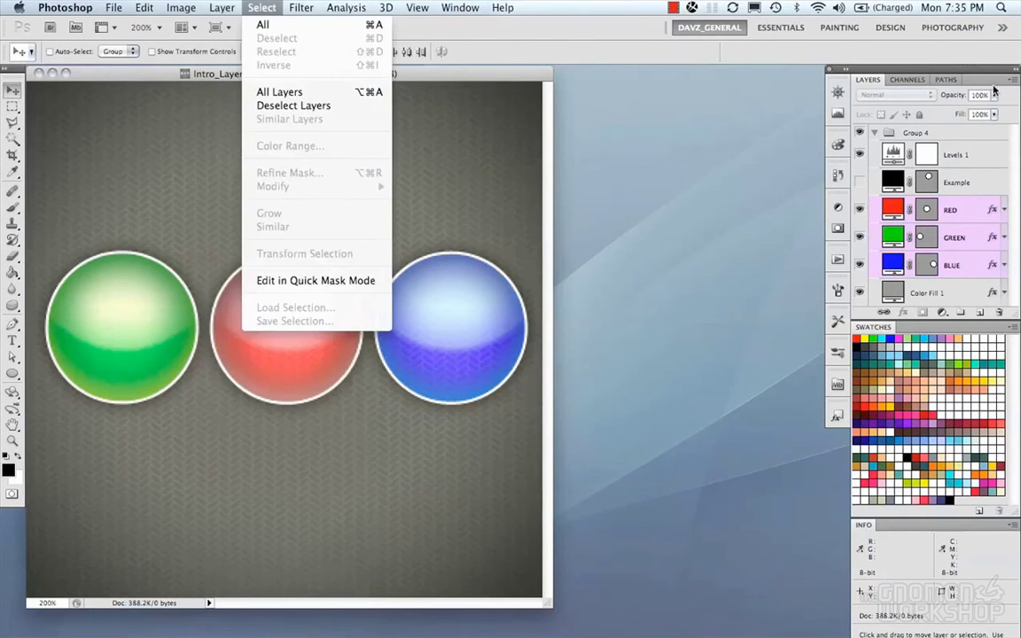
click(912, 80)
click(1012, 84)
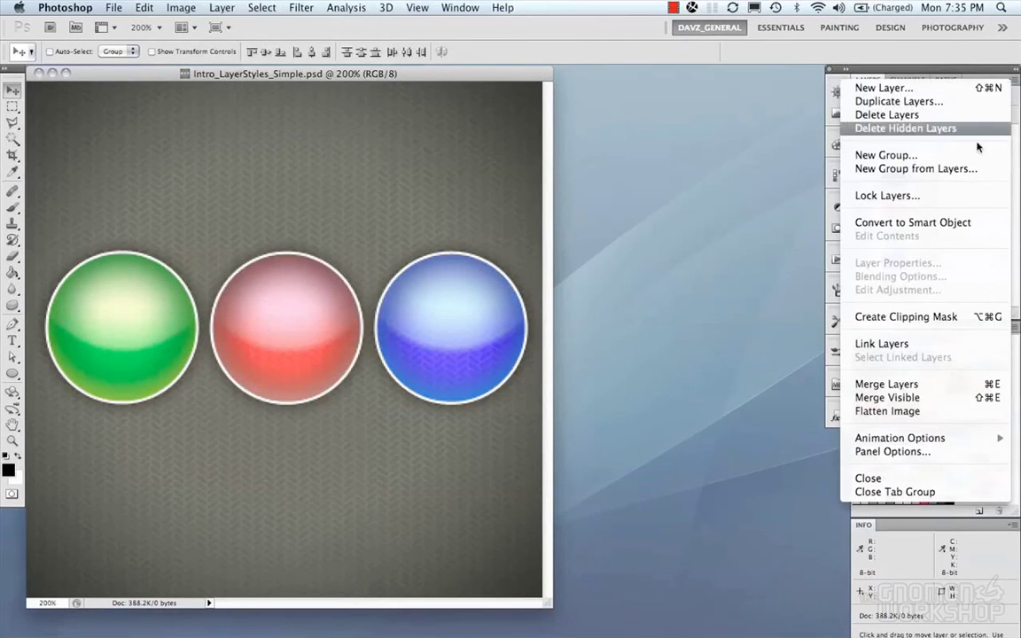
key(Escape)
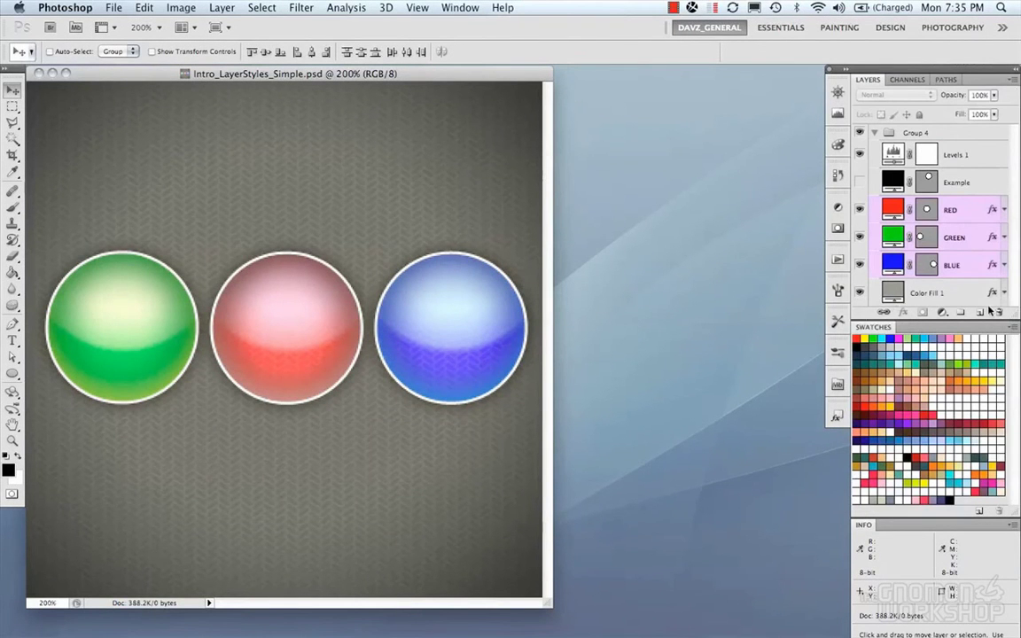